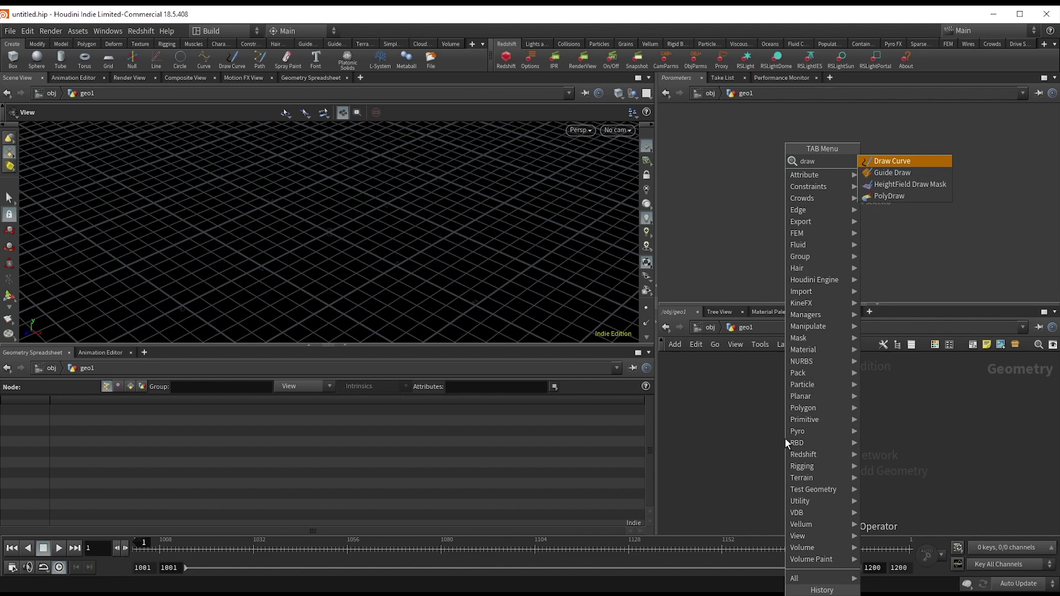
Step: Add a Draw Curve node to the geo1 network and set its Projection to ZX Plane
{"action": "key", "text": "Return"}
{"action": "left_click", "coordinate": [785, 439]}
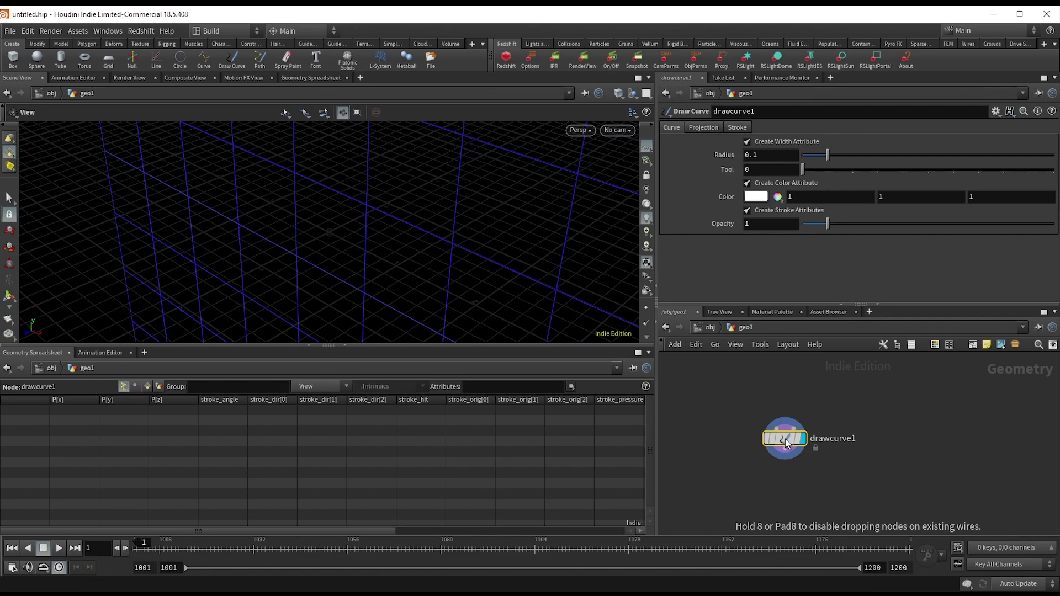
{"action": "left_click_drag", "start_coordinate": [434, 173], "coordinate": [430, 226]}
{"action": "left_click", "coordinate": [715, 129]}
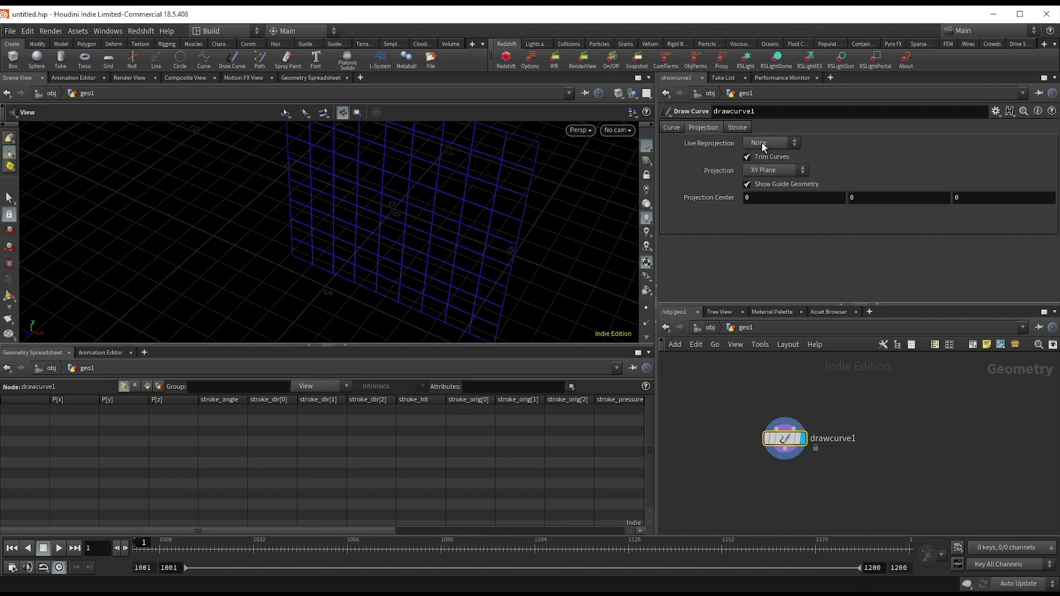
{"action": "left_click", "coordinate": [761, 205]}
{"action": "mouse_move", "coordinate": [386, 230]}
{"action": "left_mouse_down"}
{"action": "mouse_move", "coordinate": [364, 250]}
{"action": "mouse_move", "coordinate": [406, 238]}
{"action": "mouse_move", "coordinate": [387, 253]}
{"action": "left_mouse_up"}
{"action": "key", "text": "Return"}
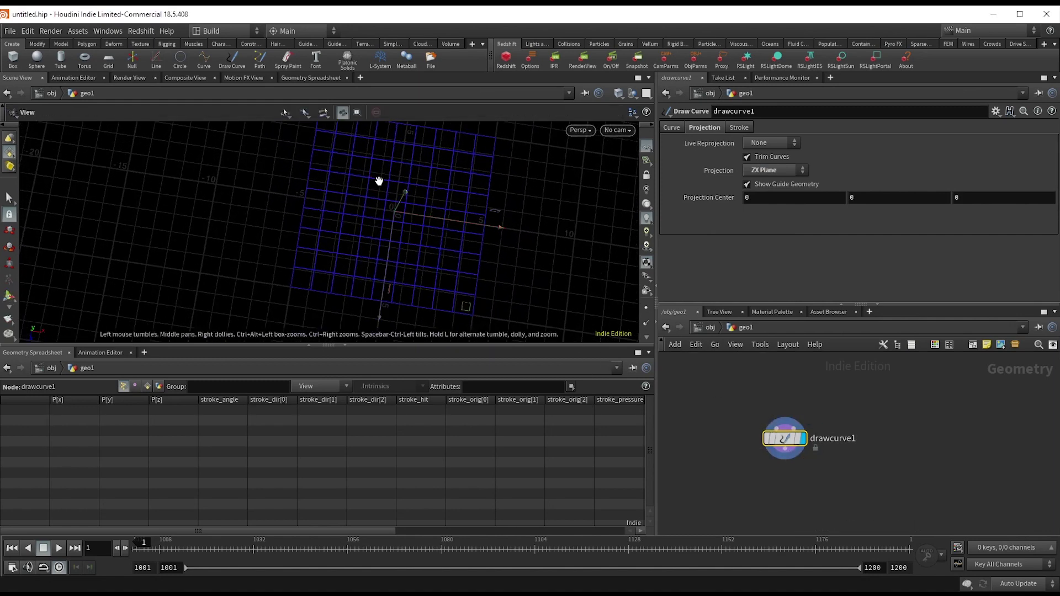
Step: Draw a freehand three-lobed outline around the origin on the projection plane, ending close to its starting point
{"action": "left_click_drag", "start_coordinate": [379, 180], "coordinate": [381, 215], "text": "alt"}
{"action": "left_click_drag", "start_coordinate": [353, 164], "coordinate": [408, 190]}
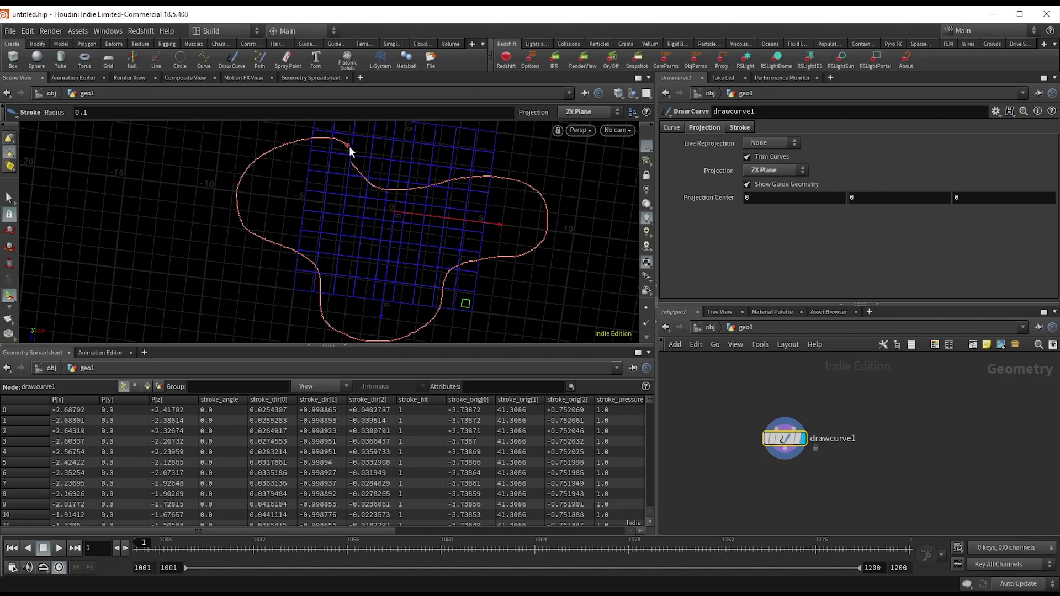
{"action": "left_click_drag", "start_coordinate": [349, 146], "coordinate": [355, 162]}
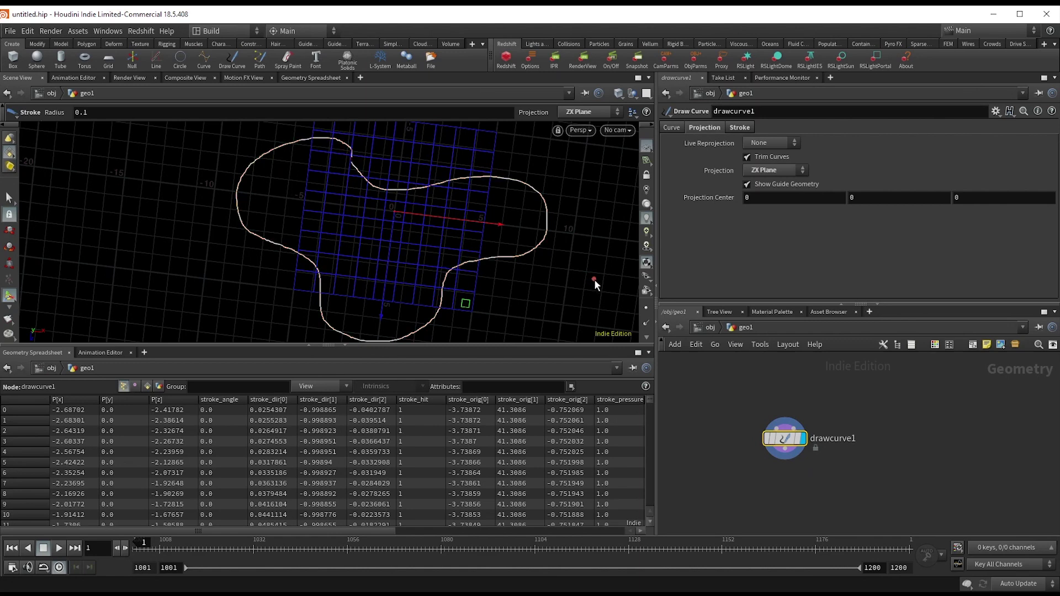
{"action": "scroll", "coordinate": [398, 229], "scroll_direction": "down", "scroll_amount": 2, "text": "alt"}
{"action": "left_click_drag", "start_coordinate": [399, 229], "coordinate": [428, 211], "text": "alt"}
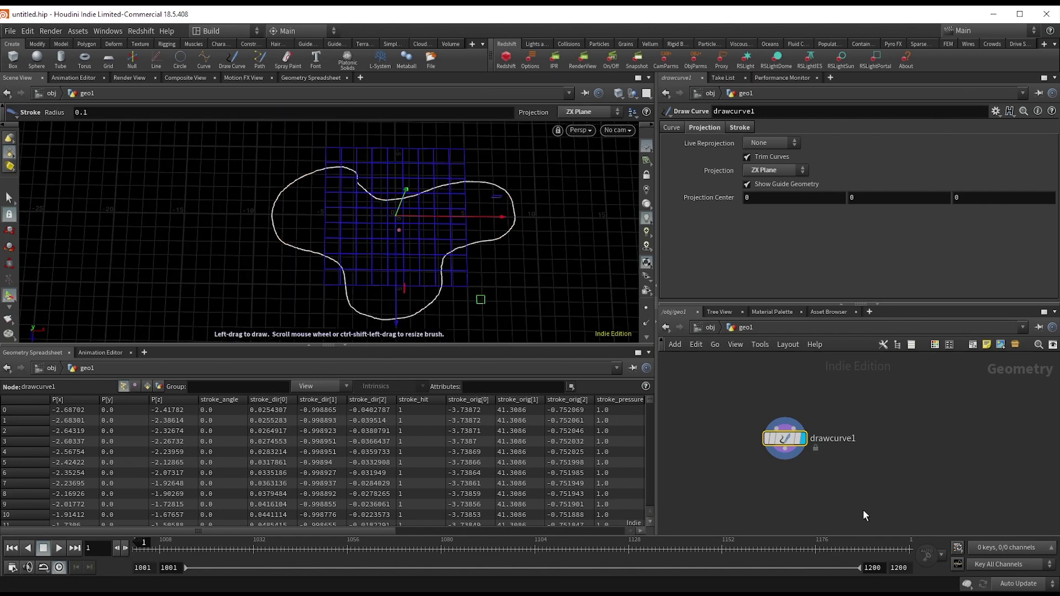
Step: Display the drawn curve's points in the viewport to examine their density and spacing
{"action": "middle_click_drag", "start_coordinate": [793, 465], "coordinate": [787, 421]}
{"action": "scroll", "coordinate": [787, 421], "scroll_direction": "up", "scroll_amount": 2}
{"action": "left_click", "coordinate": [784, 429]}
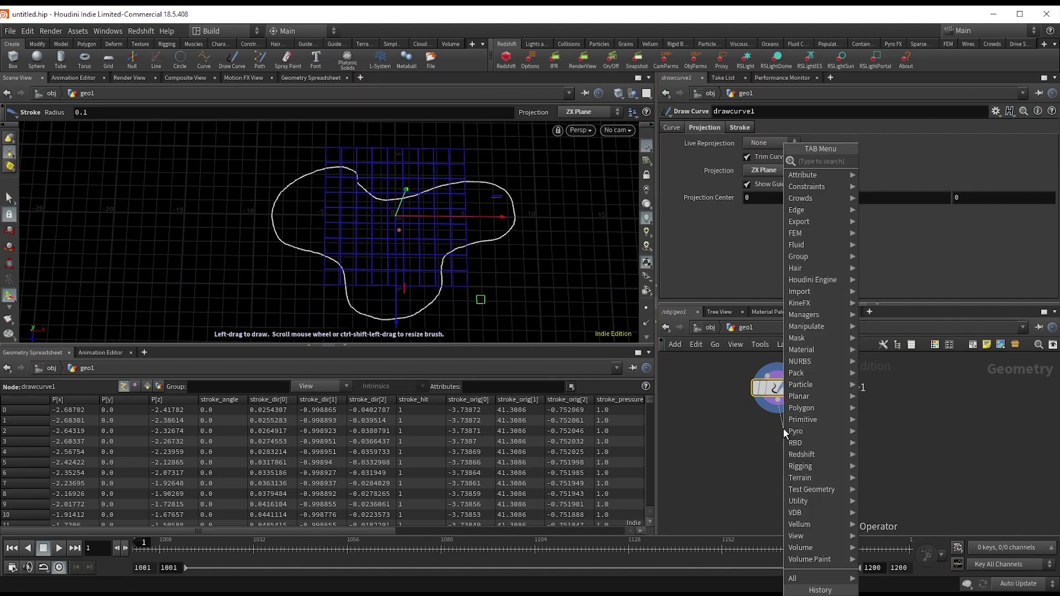
{"action": "key", "text": "Escape"}
{"action": "left_click", "coordinate": [645, 309]}
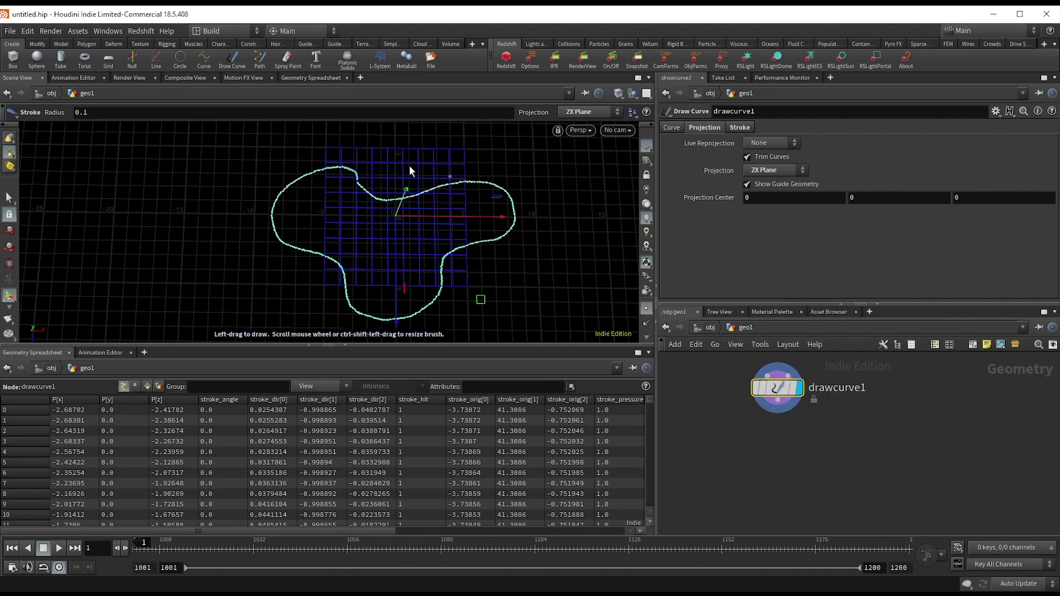
{"action": "right_click_drag", "start_coordinate": [367, 178], "coordinate": [502, 175], "text": "alt"}
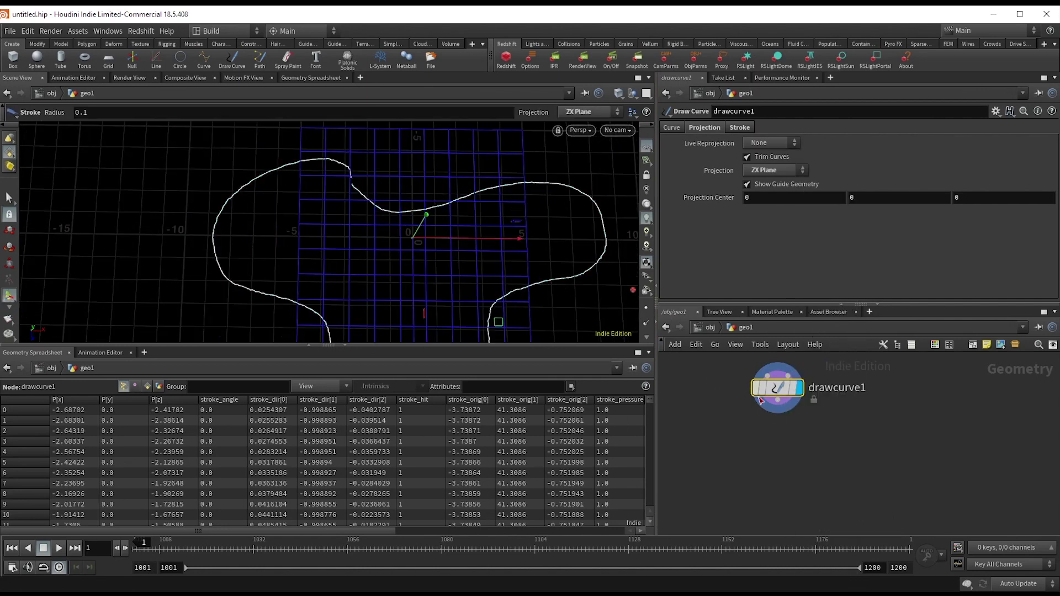
Step: Add a Resample node after drawcurve1 and set its maximum segment Length to 0.5
{"action": "left_click", "coordinate": [777, 412]}
{"action": "left_click", "coordinate": [775, 429]}
{"action": "type", "text": "resa"}
{"action": "key", "text": "Return"}
{"action": "left_click", "coordinate": [774, 437]}
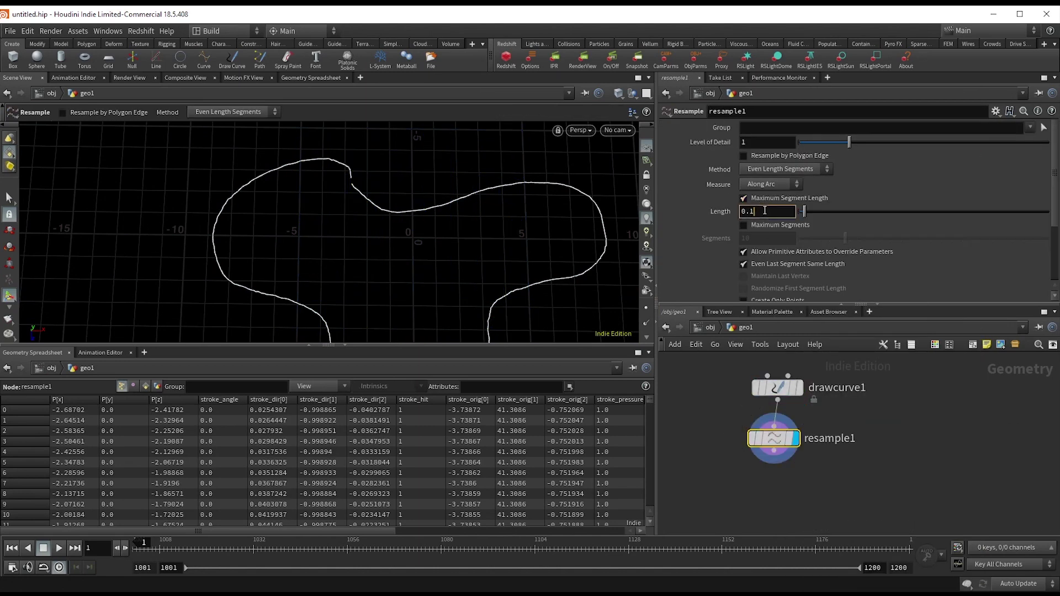
{"action": "left_click", "coordinate": [765, 210]}
{"action": "type", "text": "0.5"}
{"action": "key", "text": "Return"}
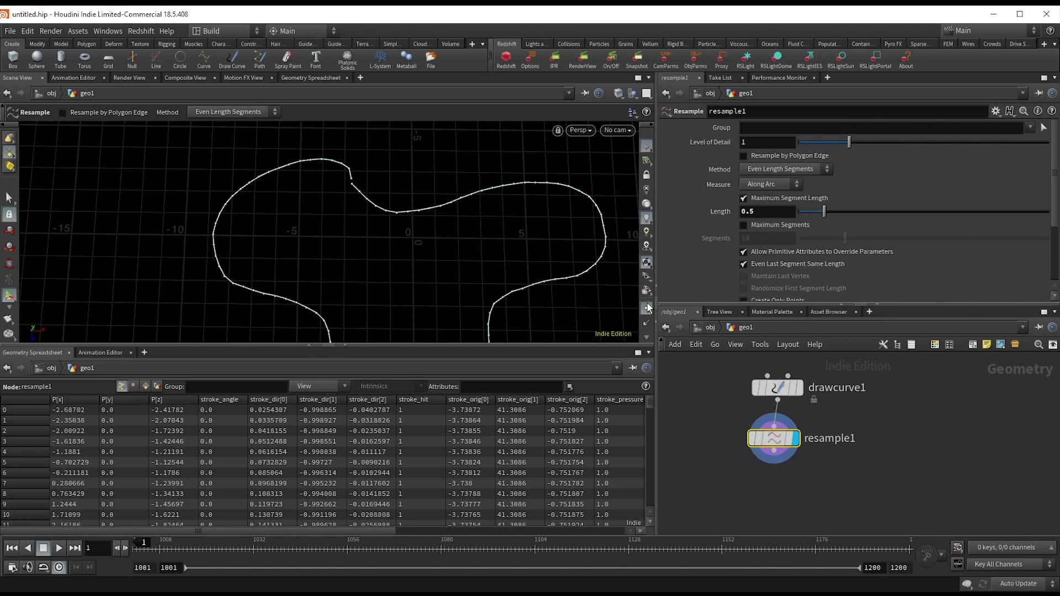
Step: Hide the viewport's reference grid for a clear view of the resampled curve
{"action": "left_click", "coordinate": [647, 147]}
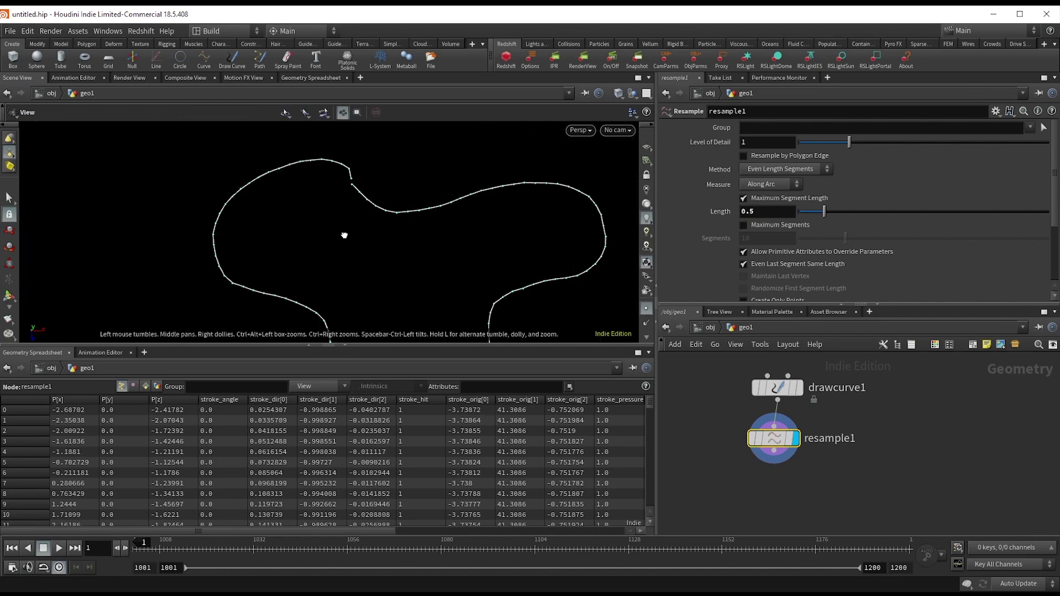
{"action": "left_click_drag", "start_coordinate": [343, 234], "coordinate": [364, 237], "text": "alt"}
{"action": "left_click_drag", "start_coordinate": [438, 246], "coordinate": [386, 212], "text": "alt"}
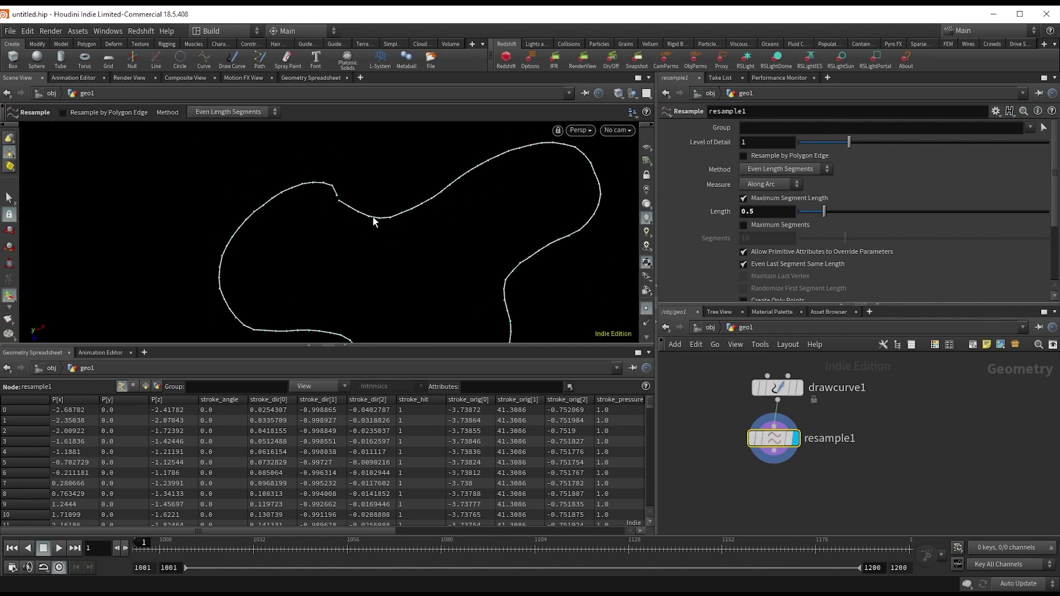
Step: Add a Fuse node after resample1, display it, and raise its Snap Distance to about 0.327
{"action": "key", "text": "Tab"}
{"action": "type", "text": "fuse"}
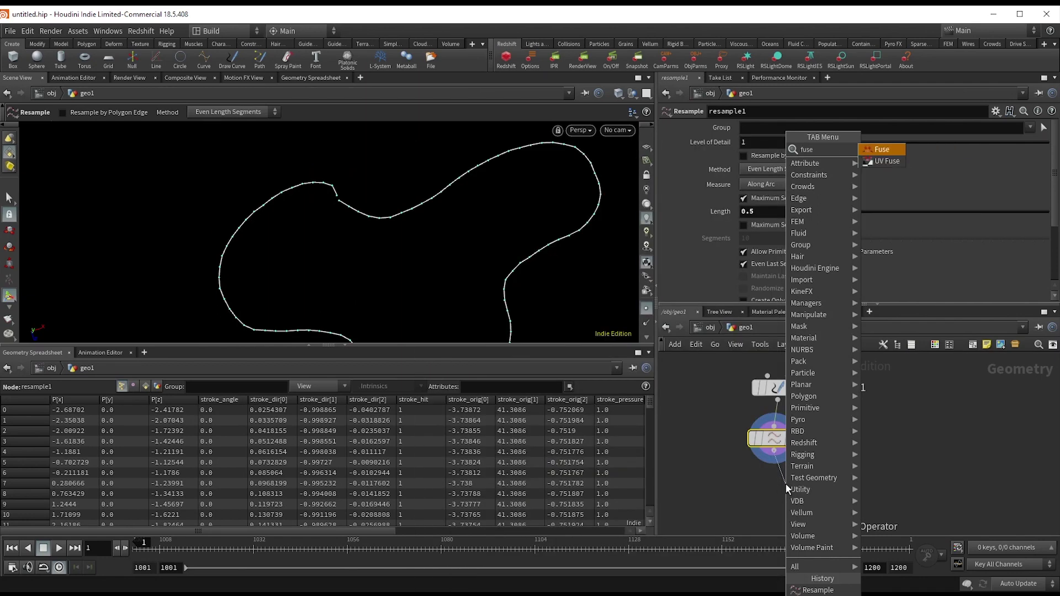
{"action": "key", "text": "Return"}
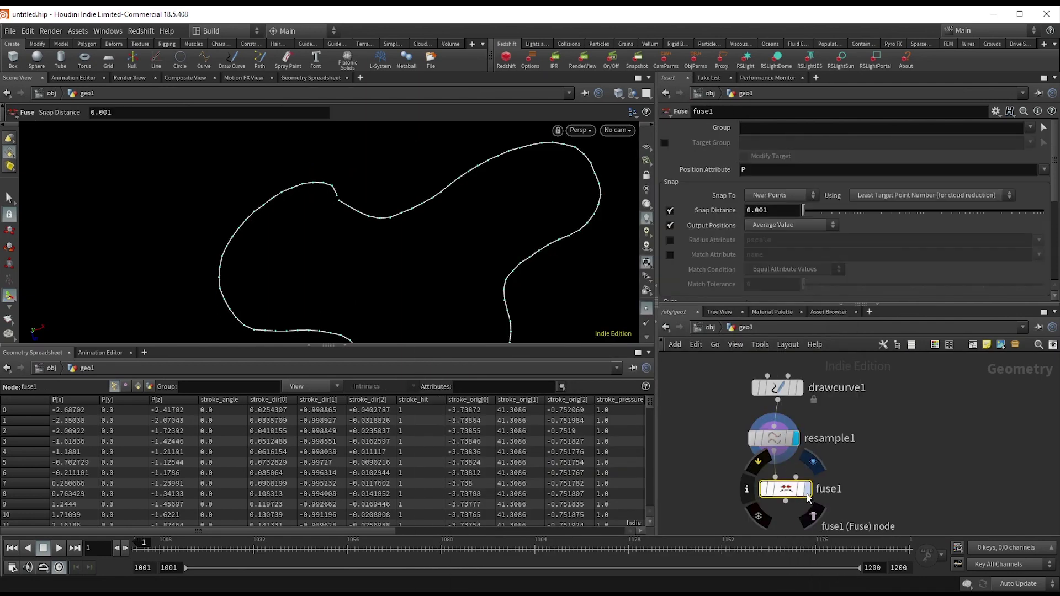
{"action": "left_click", "coordinate": [787, 486]}
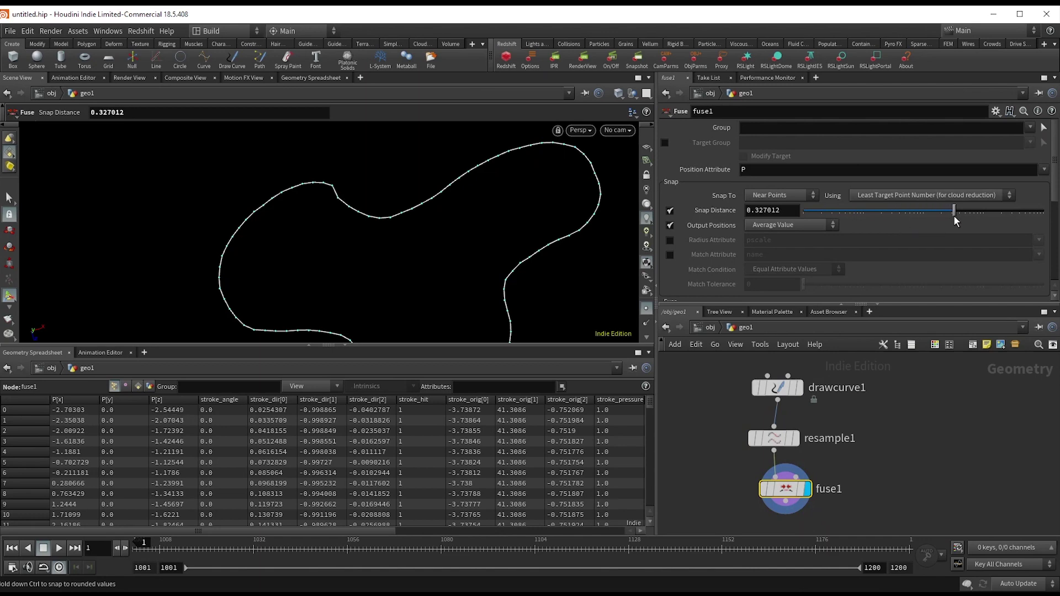
Step: Add a Smooth node after fuse1, display it, and set its Strength to 24.7
{"action": "key", "text": "Tab"}
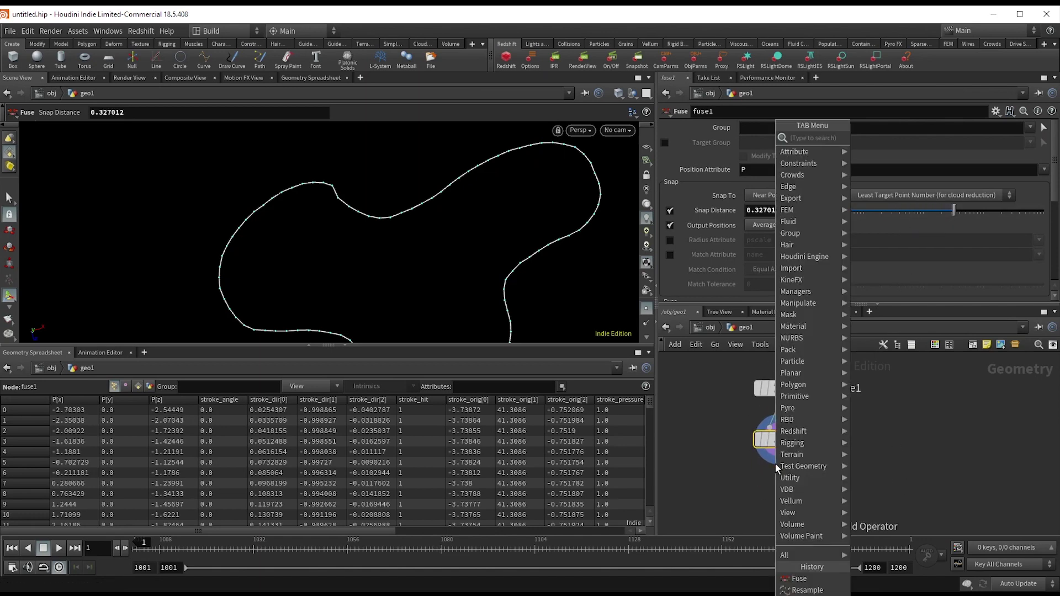
{"action": "type", "text": "sm"}
{"action": "key", "text": "Return"}
{"action": "left_click", "coordinate": [775, 467]}
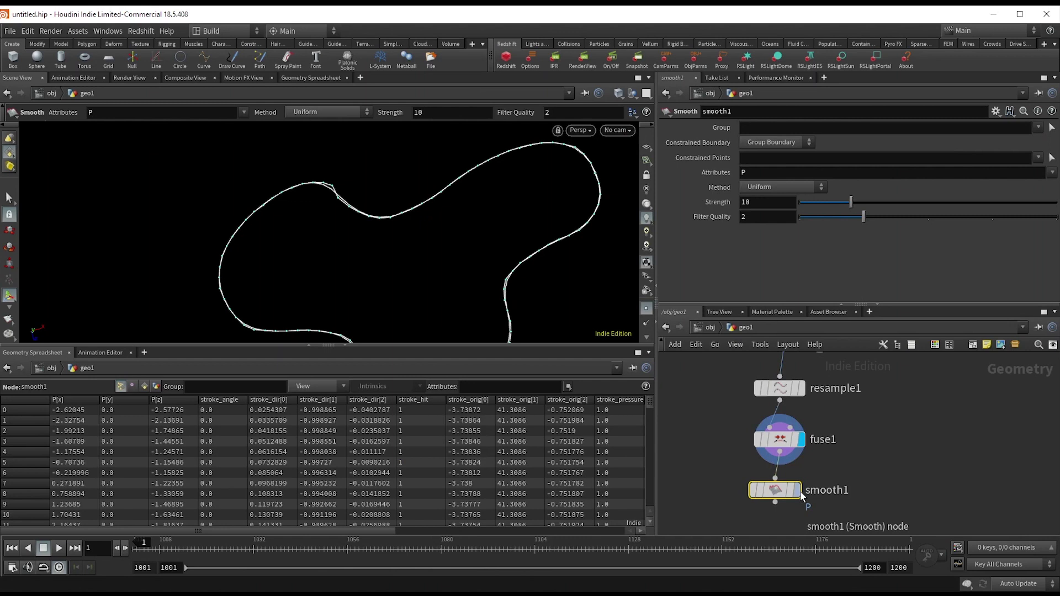
{"action": "left_click", "coordinate": [796, 489]}
{"action": "key", "text": "Escape"}
{"action": "key", "text": "h"}
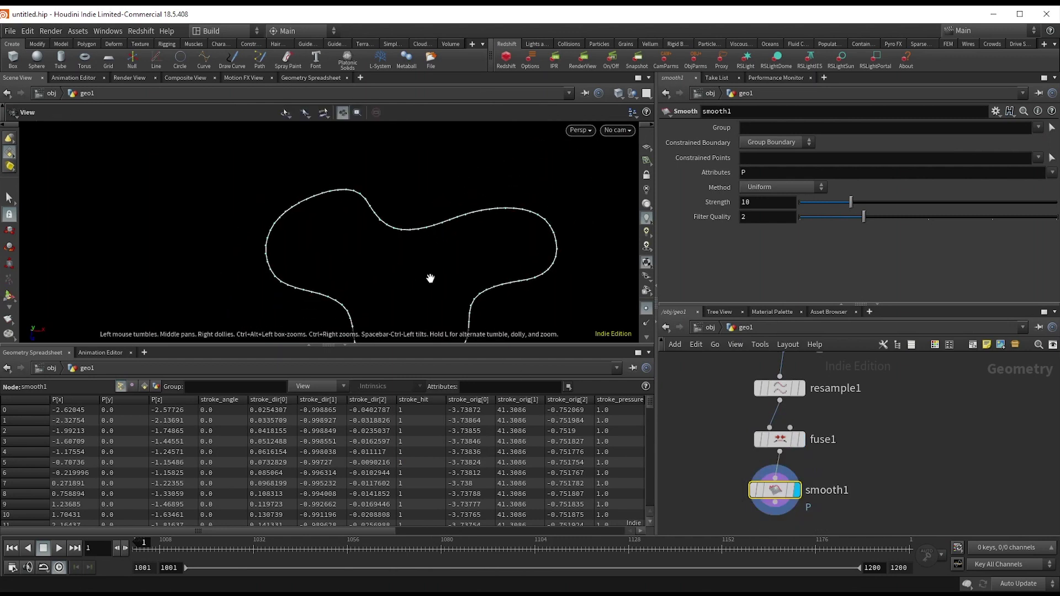
{"action": "key", "text": "Return"}
{"action": "left_click_drag", "start_coordinate": [894, 197], "coordinate": [926, 202]}
Step: Add and display a second Resample node after smooth1 and set its Length to 0.18
{"action": "middle_click_drag", "start_coordinate": [943, 372], "coordinate": [957, 299]}
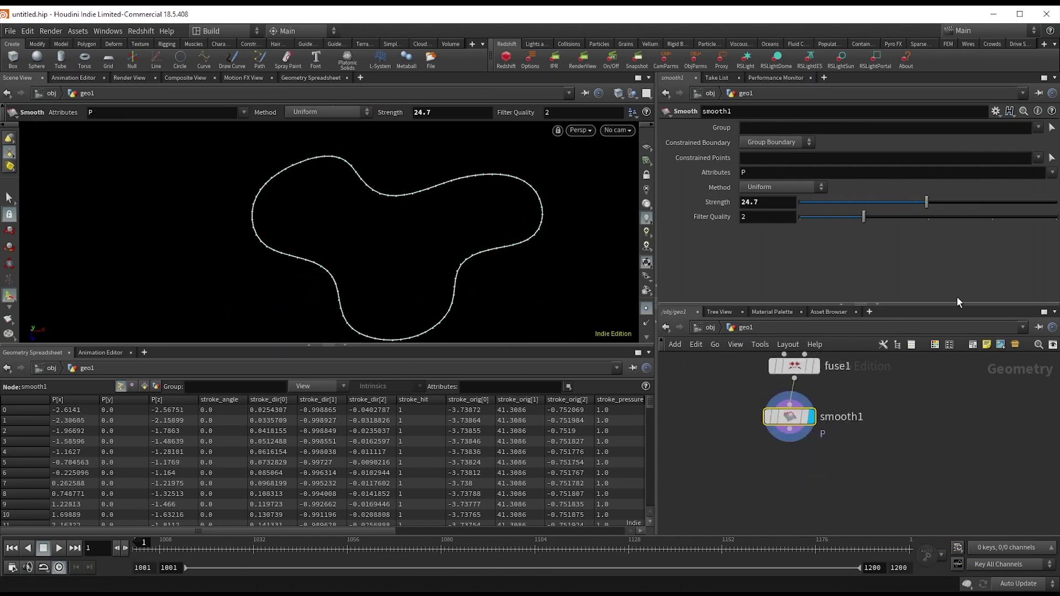
{"action": "key", "text": "Tab"}
{"action": "type", "text": "resa"}
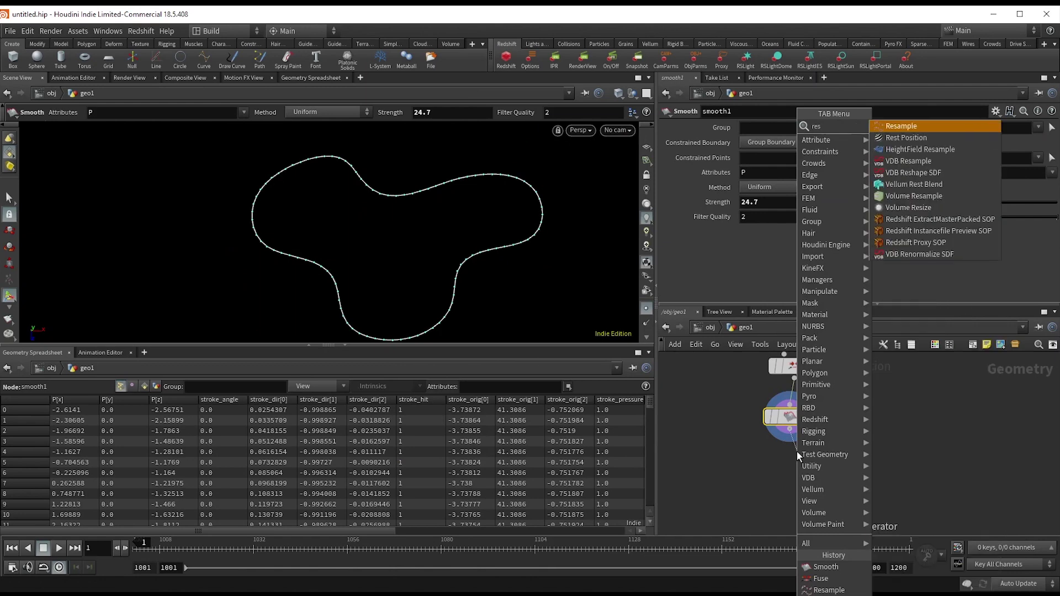
{"action": "key", "text": "Return"}
{"action": "left_click", "coordinate": [797, 451]}
{"action": "left_click", "coordinate": [825, 446]}
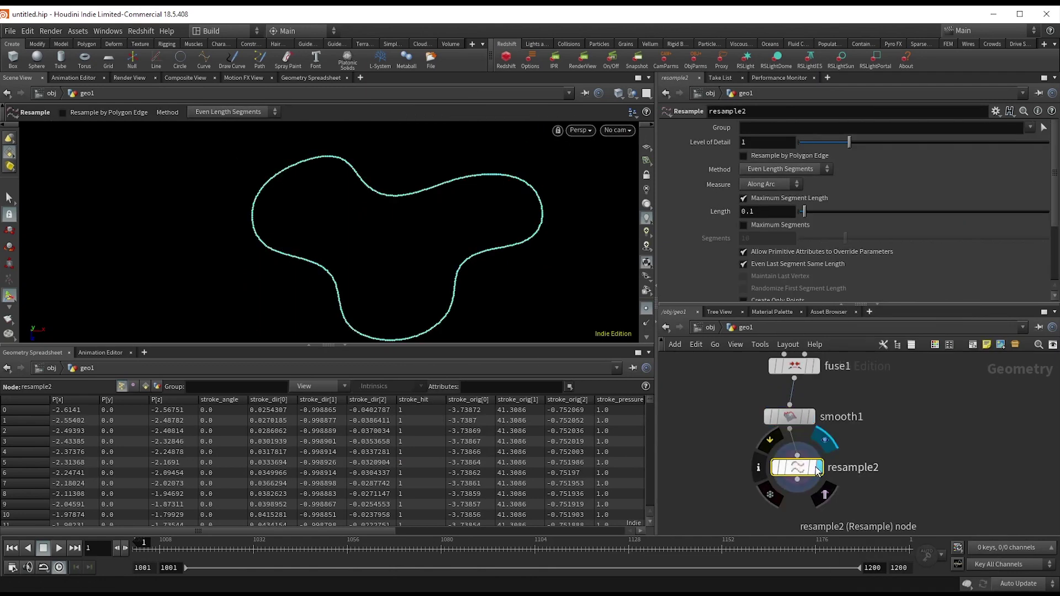
{"action": "left_click_drag", "start_coordinate": [800, 467], "coordinate": [792, 463]}
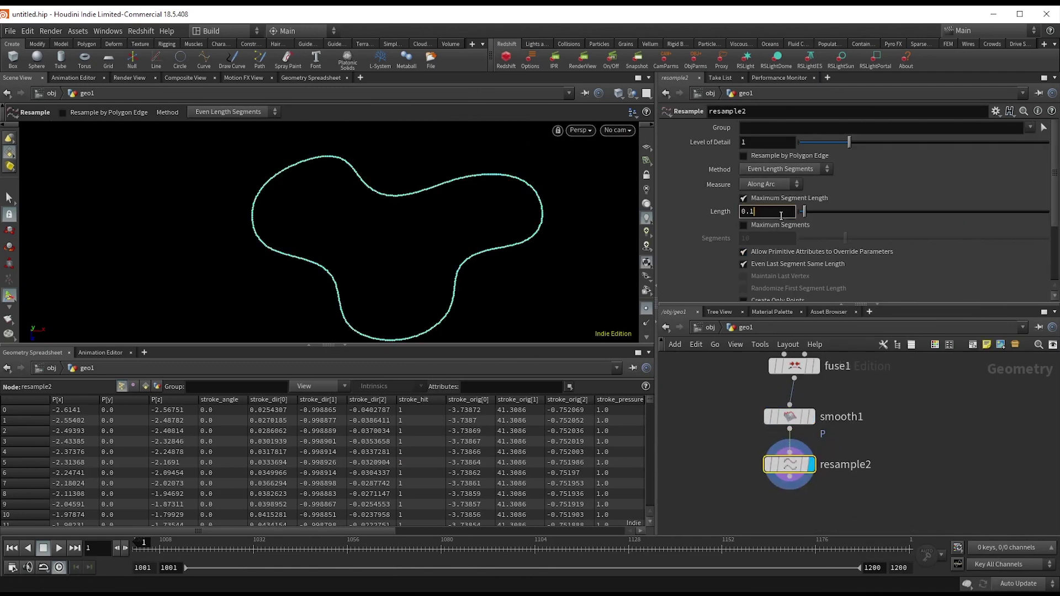
{"action": "key", "text": "Return"}
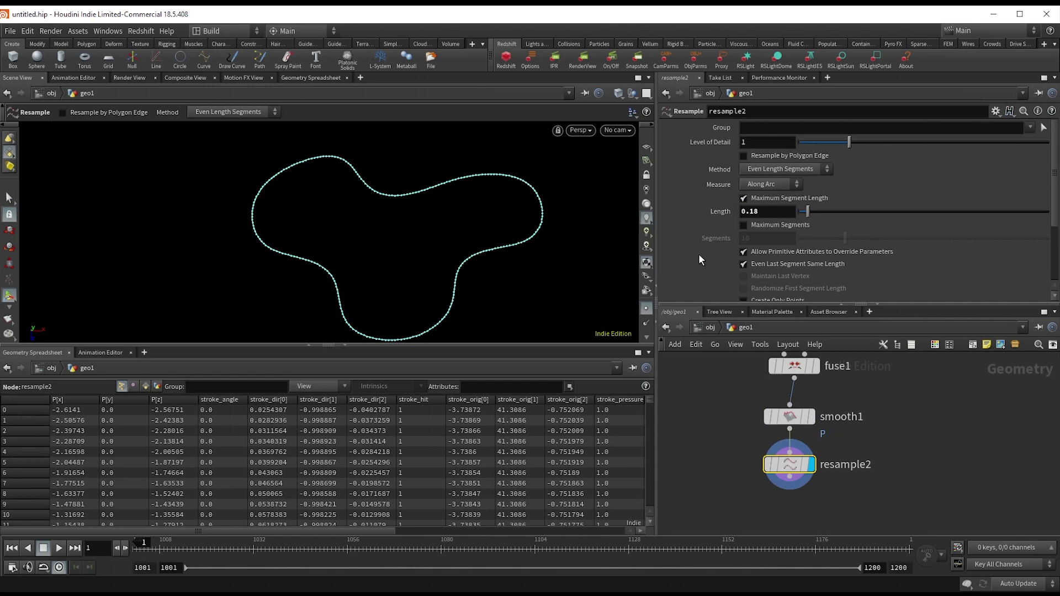
Step: Set Treat Polygons As to Subdivision Curves on resample2
{"action": "scroll", "coordinate": [757, 242], "scroll_direction": "down", "scroll_amount": 5}
{"action": "left_click_drag", "start_coordinate": [552, 213], "coordinate": [503, 251], "text": "alt"}
{"action": "middle_click_drag", "start_coordinate": [504, 251], "coordinate": [478, 236], "text": "alt"}
{"action": "left_click", "coordinate": [754, 237]}
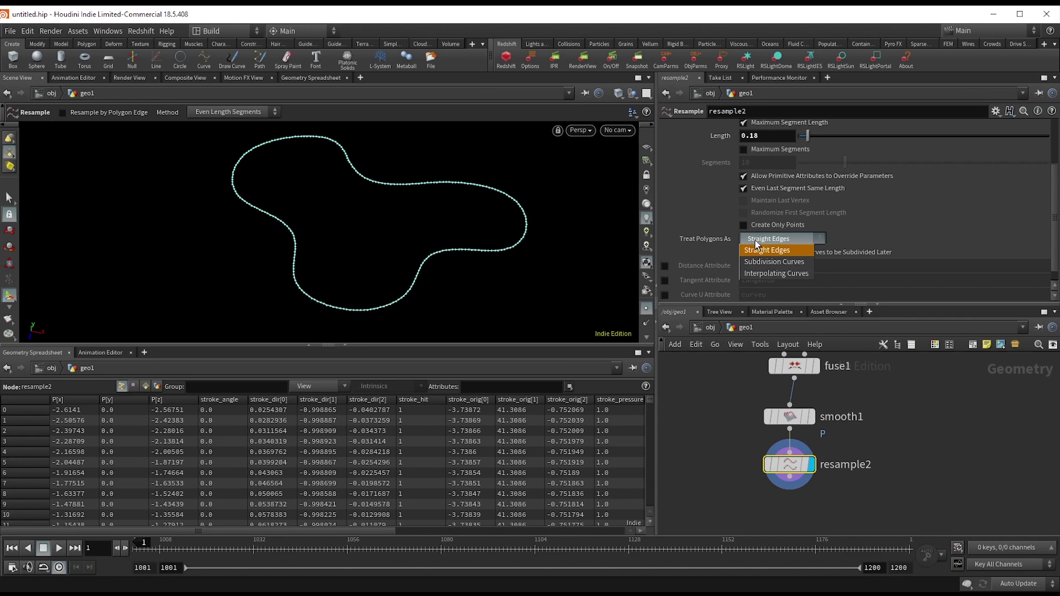
{"action": "left_click", "coordinate": [756, 252]}
{"action": "key", "text": "Escape"}
{"action": "left_click_drag", "start_coordinate": [429, 310], "coordinate": [477, 319], "text": "alt"}
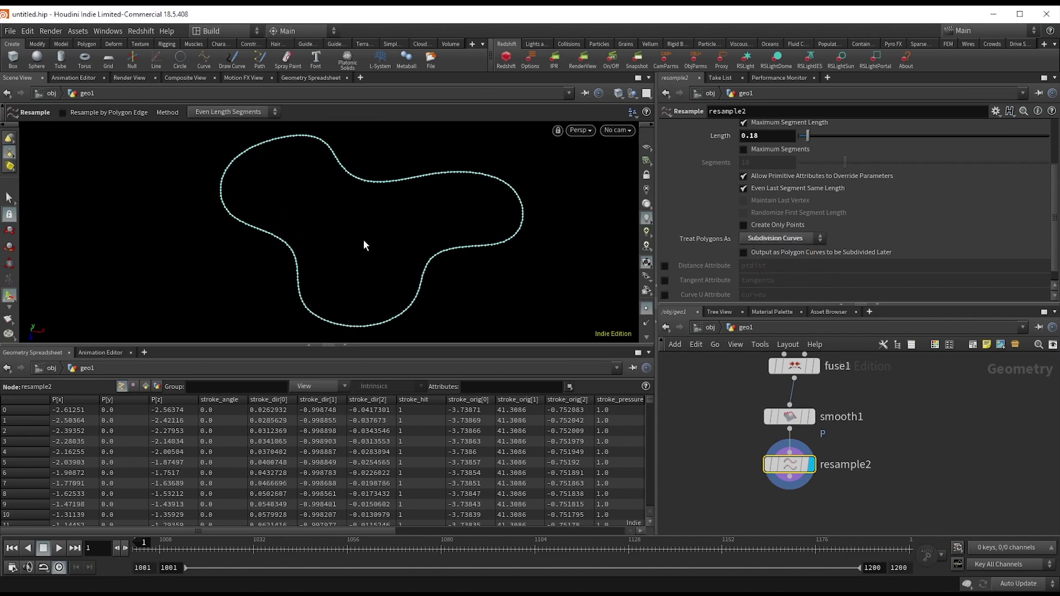
Step: Undo and redo the Treat Polygons As change to compare the curve's shape with and without it
{"action": "key", "text": "ctrl+z"}
{"action": "key", "text": "ctrl+y"}
{"action": "key", "text": "ctrl+z"}
{"action": "key", "text": "ctrl+y"}
{"action": "right_click_drag", "start_coordinate": [410, 257], "coordinate": [379, 258], "text": "alt"}
{"action": "left_click_drag", "start_coordinate": [379, 258], "coordinate": [385, 237], "text": "alt"}
Step: Add a second Fuse node after resample2 at the end of the node chain
{"action": "scroll", "coordinate": [850, 464], "scroll_direction": "down", "scroll_amount": 3}
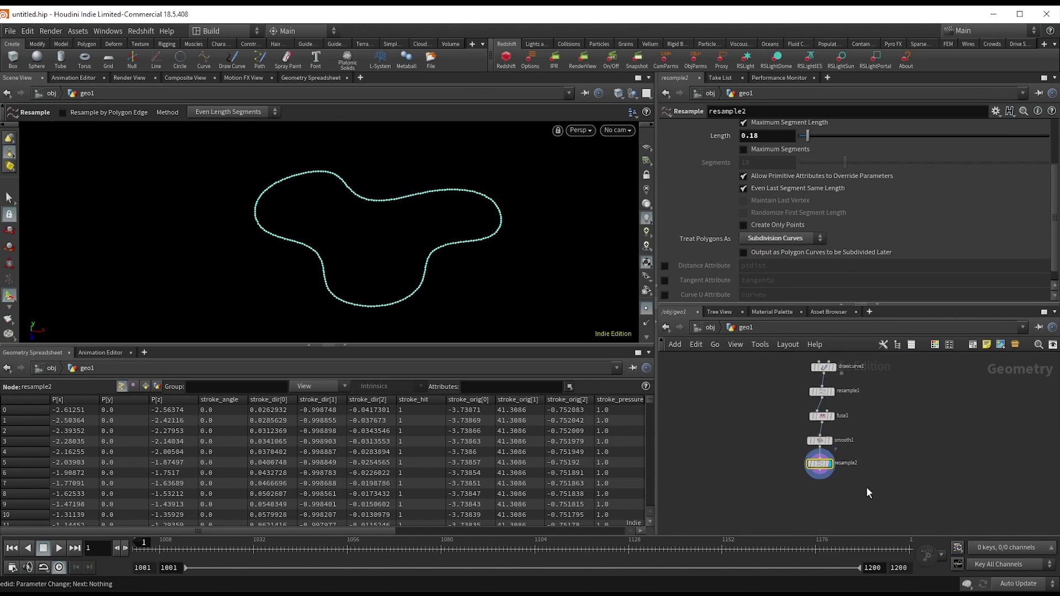
{"action": "key", "text": "Tab"}
{"action": "type", "text": "f"}
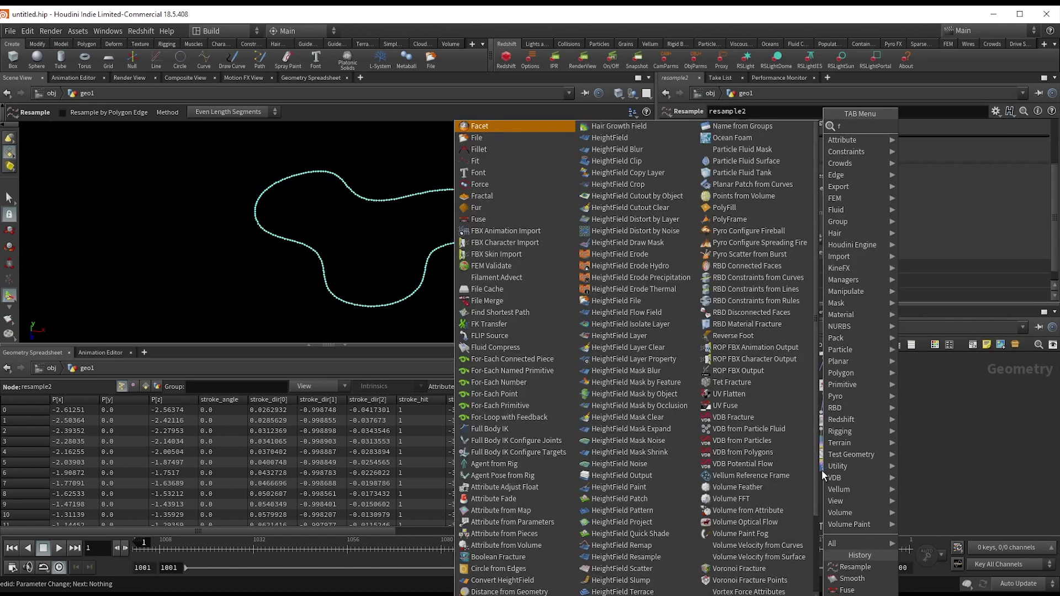
{"action": "type", "text": "use"}
{"action": "key", "text": "Return"}
{"action": "left_click", "coordinate": [821, 486]}
Step: Show point numbers around the seam of the curve and set the display flag on fuse2
{"action": "right_click_drag", "start_coordinate": [306, 184], "coordinate": [468, 196], "text": "alt"}
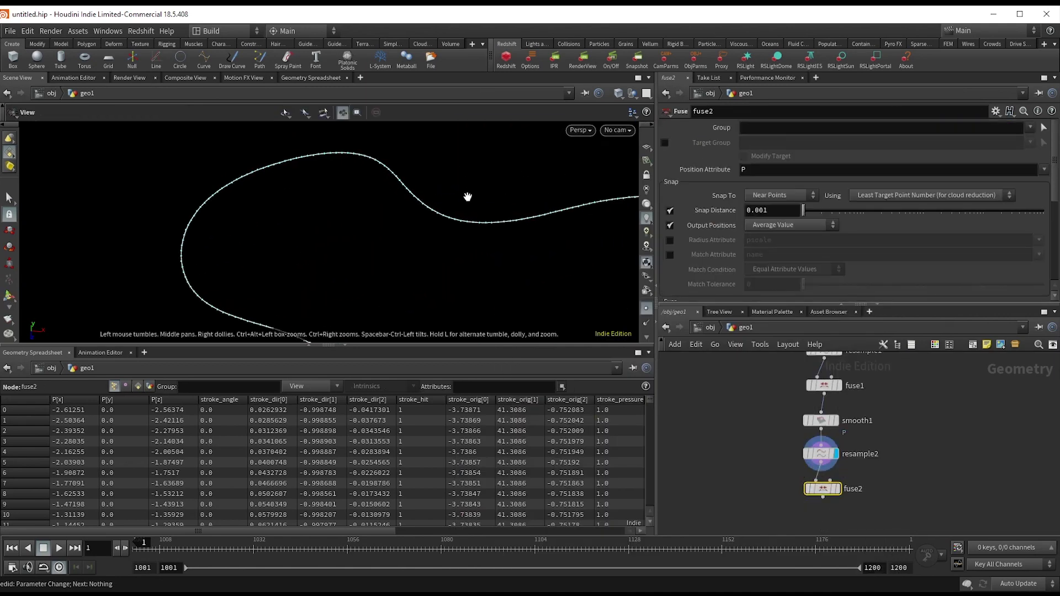
{"action": "scroll", "coordinate": [468, 197], "scroll_direction": "up", "scroll_amount": 2}
{"action": "left_click", "coordinate": [647, 308]}
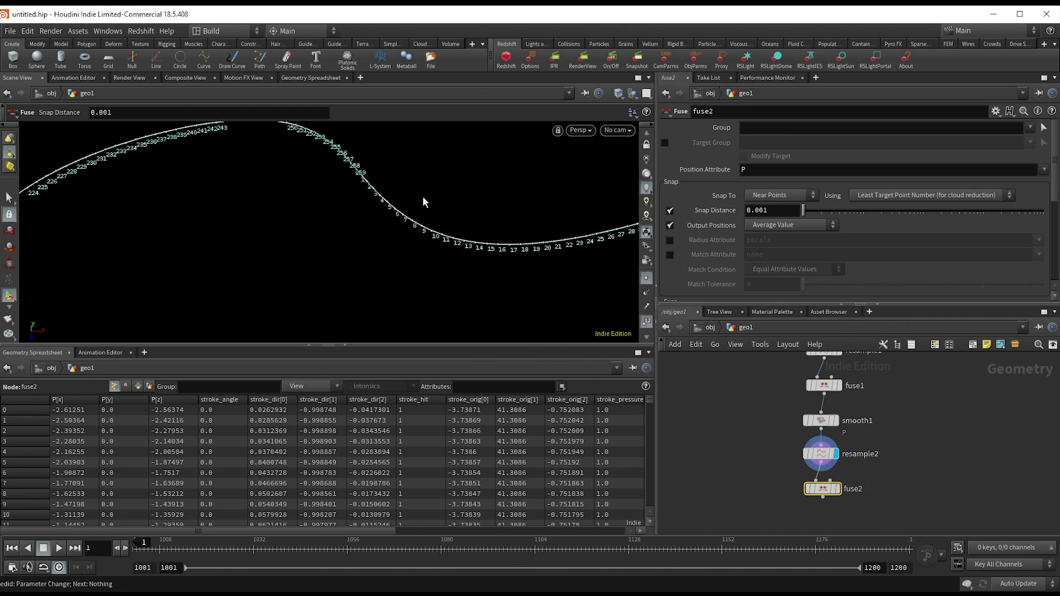
{"action": "scroll", "coordinate": [338, 197], "scroll_direction": "up", "scroll_amount": 4}
{"action": "middle_click_drag", "start_coordinate": [372, 190], "coordinate": [376, 244], "text": "alt"}
{"action": "left_click_drag", "start_coordinate": [376, 243], "coordinate": [364, 230], "text": "alt"}
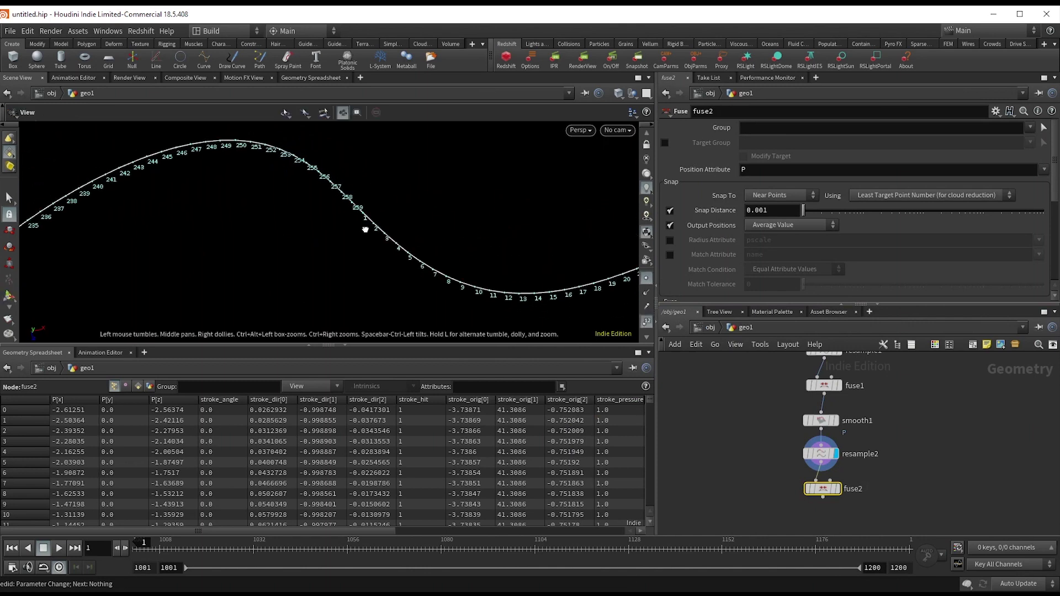
{"action": "left_click", "coordinate": [837, 490]}
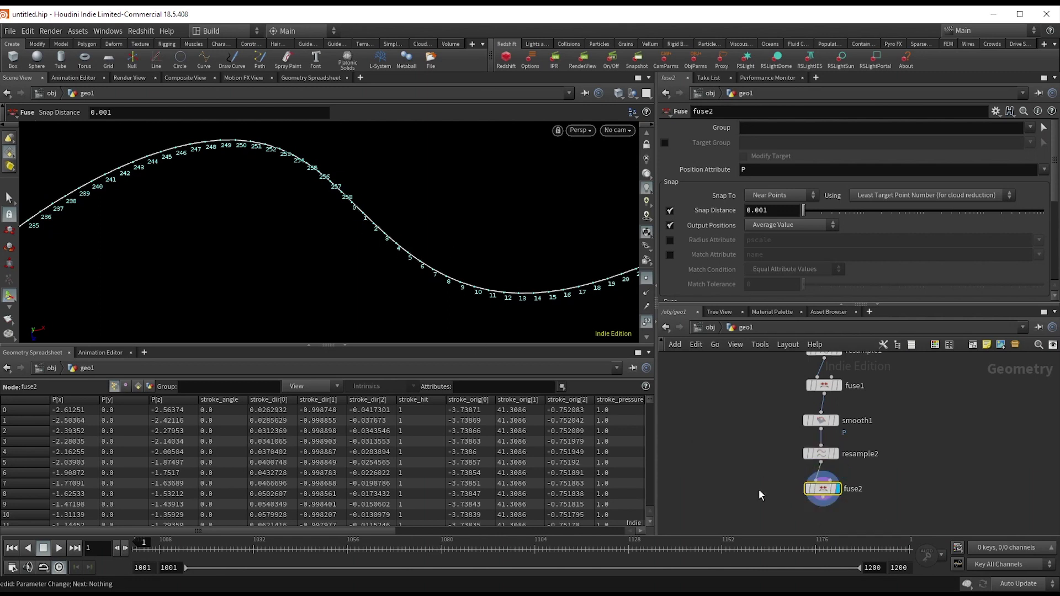
Step: Turn off the point numbers and point markers so that only the closed curve is displayed
{"action": "scroll", "coordinate": [843, 472], "scroll_direction": "down", "scroll_amount": 5}
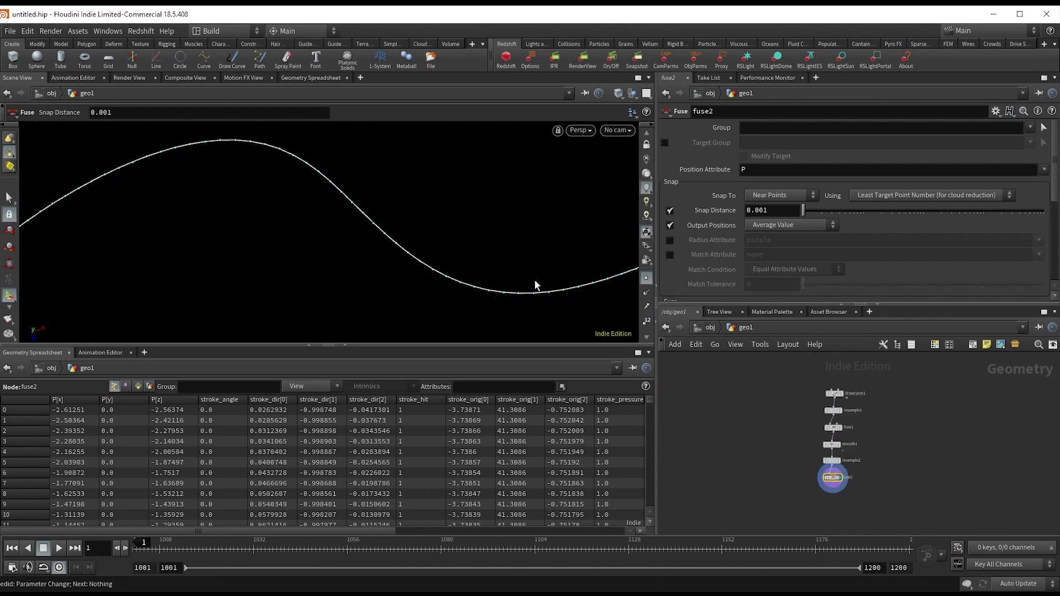
{"action": "key", "text": "Escape"}
{"action": "left_click_drag", "start_coordinate": [540, 284], "coordinate": [488, 287]}
{"action": "middle_click_drag", "start_coordinate": [488, 287], "coordinate": [436, 270], "text": "alt"}
{"action": "right_click_drag", "start_coordinate": [435, 270], "coordinate": [495, 272], "text": "alt"}
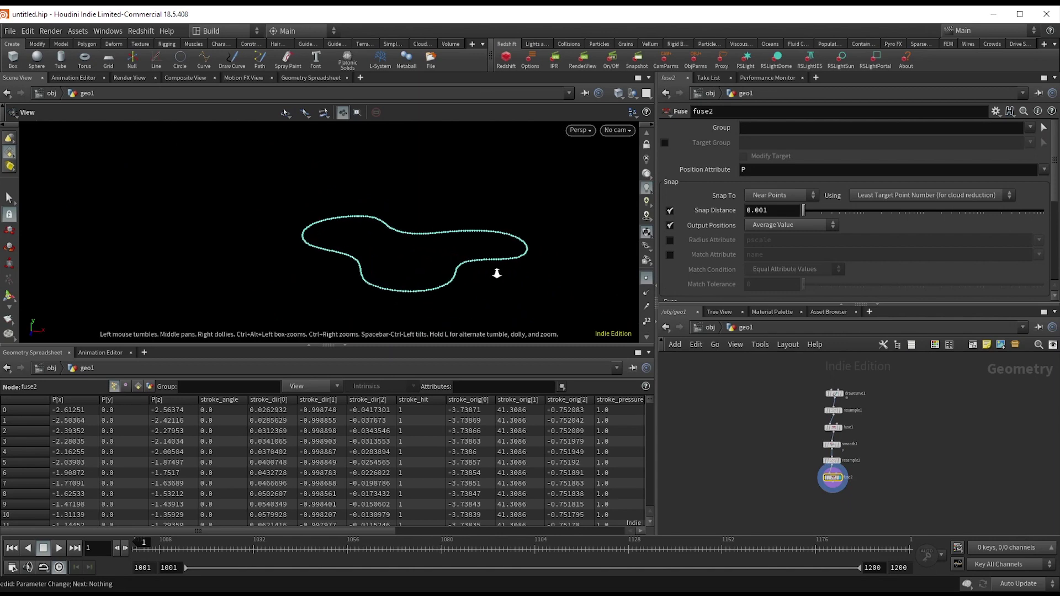
{"action": "left_click", "coordinate": [646, 281]}
{"action": "left_click_drag", "start_coordinate": [388, 227], "coordinate": [398, 265], "text": "alt"}
{"action": "scroll", "coordinate": [844, 473], "scroll_direction": "up", "scroll_amount": 2}
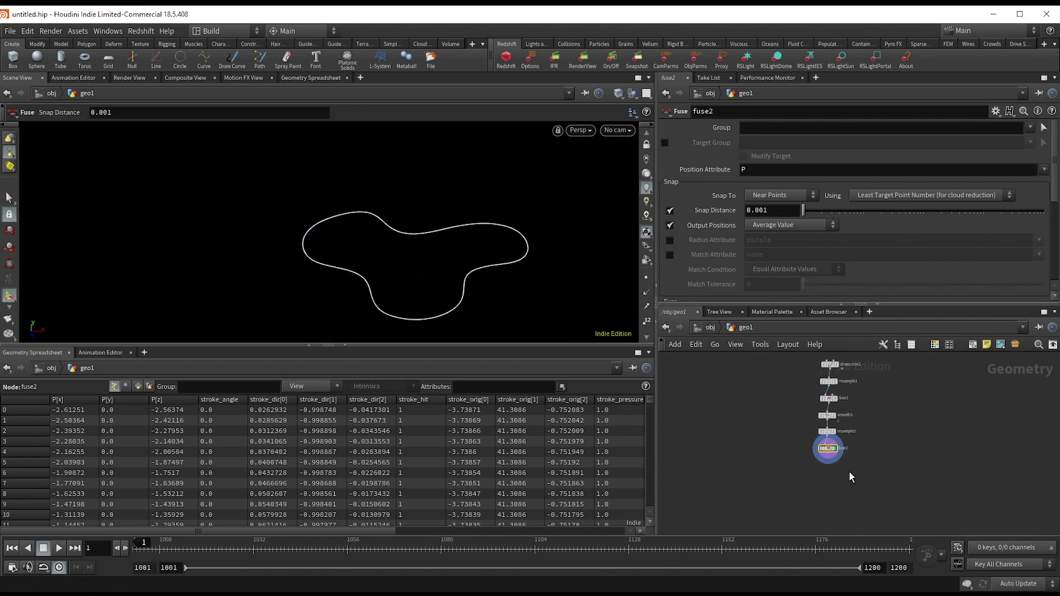
Step: Select the whole node chain and lay it out automatically in a tidy vertical column
{"action": "left_click_drag", "start_coordinate": [839, 498], "coordinate": [807, 369]}
{"action": "key", "text": "l"}
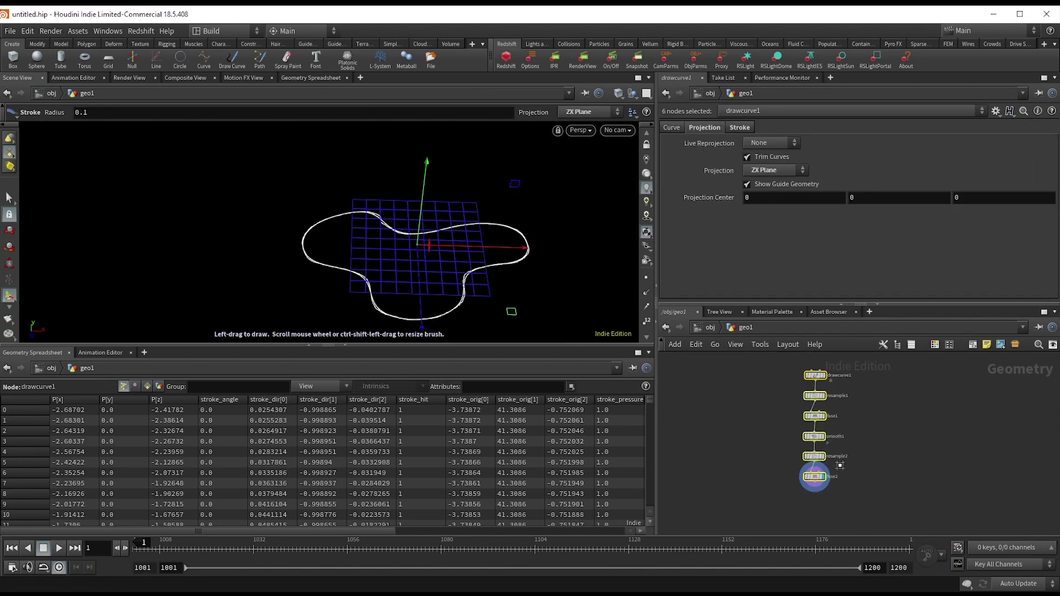
{"action": "left_click", "coordinate": [864, 482]}
Step: Add a Line node beside fuse2 in the network
{"action": "middle_click_drag", "start_coordinate": [825, 491], "coordinate": [826, 456]}
{"action": "scroll", "coordinate": [827, 456], "scroll_direction": "up", "scroll_amount": 3}
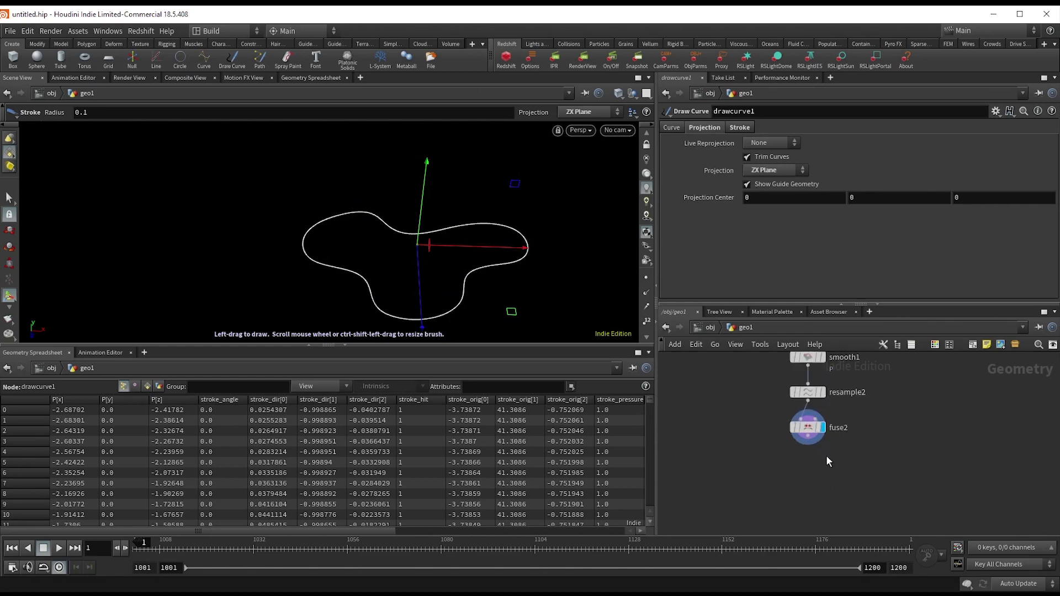
{"action": "key", "text": "Tab"}
{"action": "type", "text": "line"}
{"action": "key", "text": "Return"}
{"action": "left_click", "coordinate": [742, 445]}
Step: Add a Copy to Points node below line1 and fuse2
{"action": "key", "text": "Tab"}
{"action": "type", "text": "coi"}
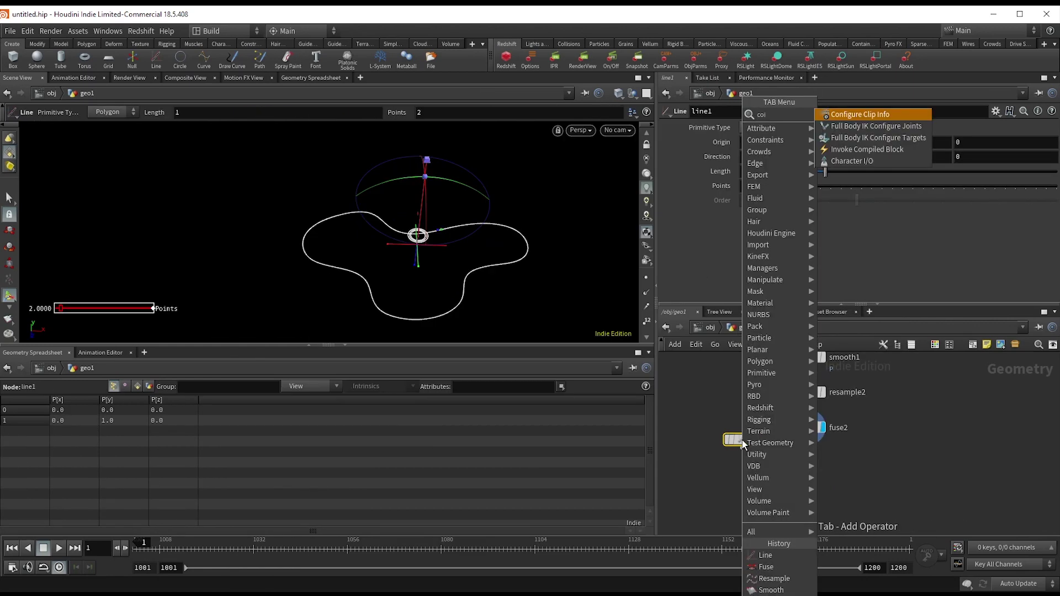
{"action": "key", "text": "BackSpace"}
{"action": "type", "text": "pypo"}
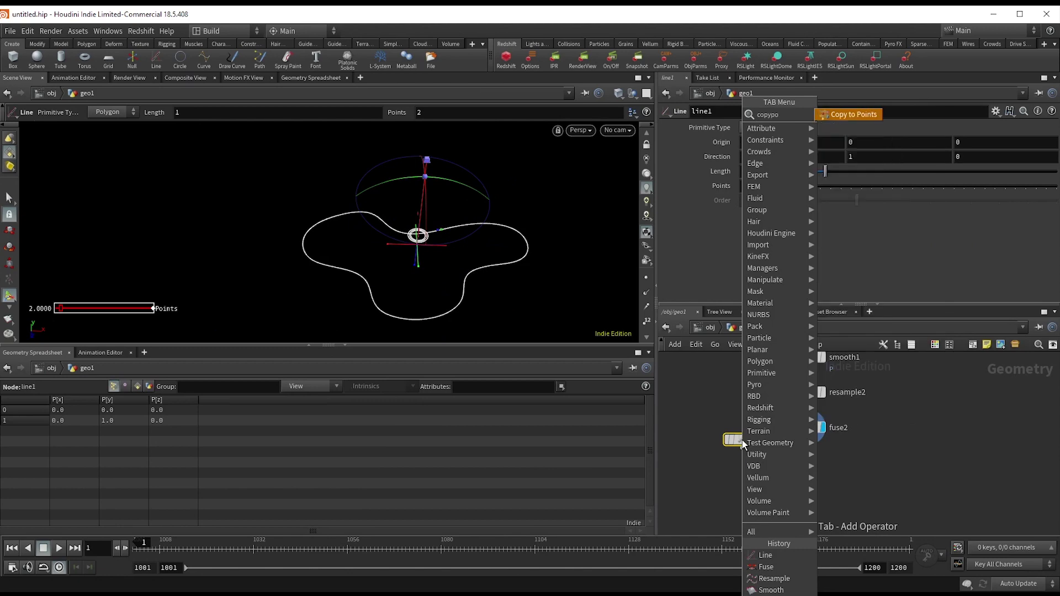
{"action": "key", "text": "Escape"}
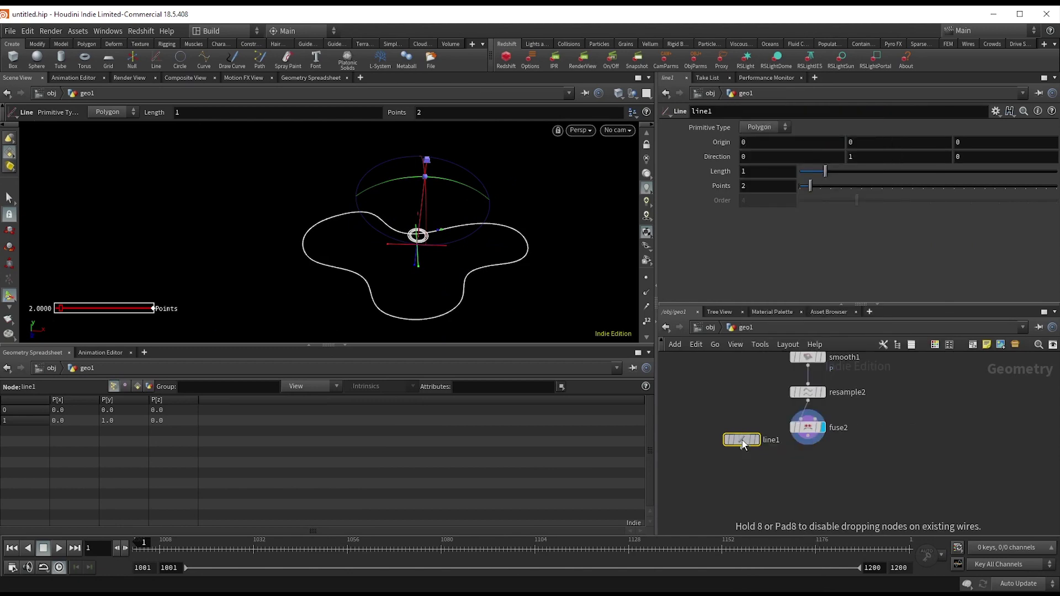
{"action": "left_click", "coordinate": [767, 479]}
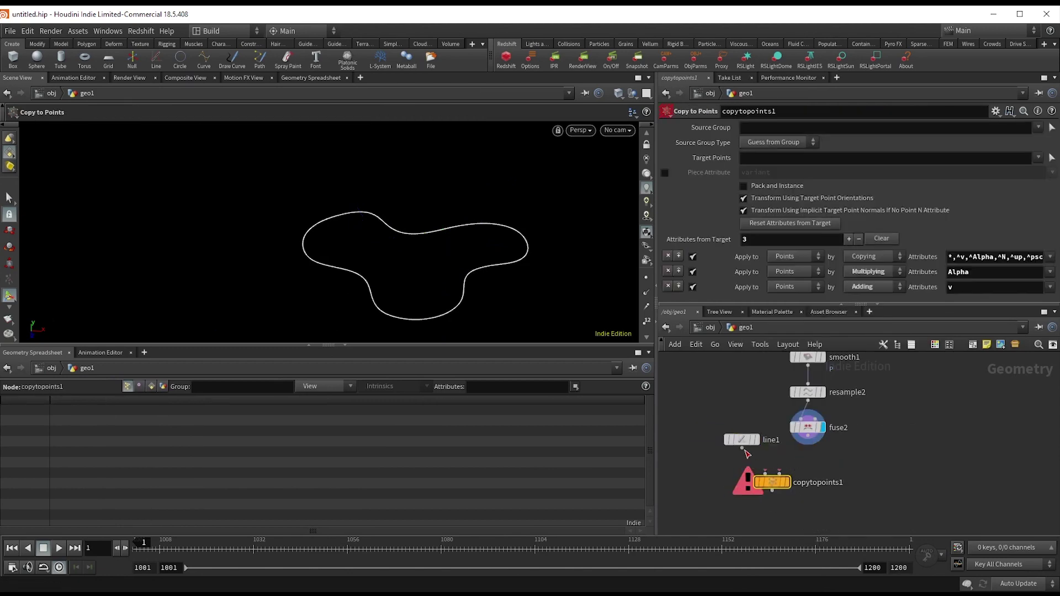
Step: Wire line1 into the first input of copytopoints1 and fuse2 into the second, and set the display flag on copytopoints1
{"action": "left_click", "coordinate": [742, 449]}
{"action": "left_click", "coordinate": [766, 473]}
{"action": "left_click", "coordinate": [808, 436]}
{"action": "left_click", "coordinate": [779, 472]}
{"action": "left_click", "coordinate": [787, 482]}
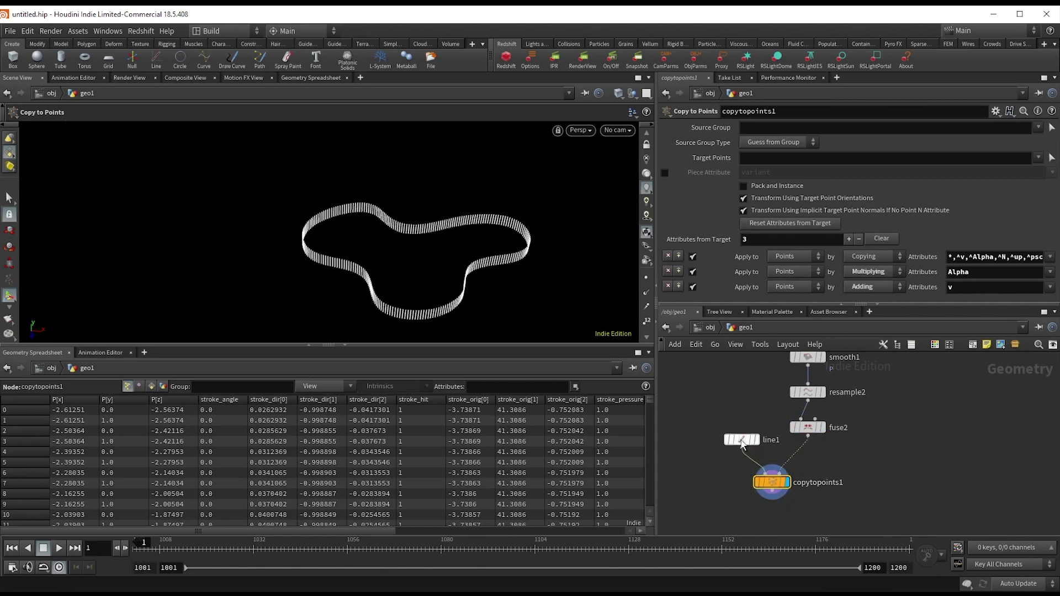
Step: Set line1's direction to 1, 0, 0 so the copied lines lie along the X axis
{"action": "left_click", "coordinate": [742, 442]}
{"action": "left_click", "coordinate": [878, 160]}
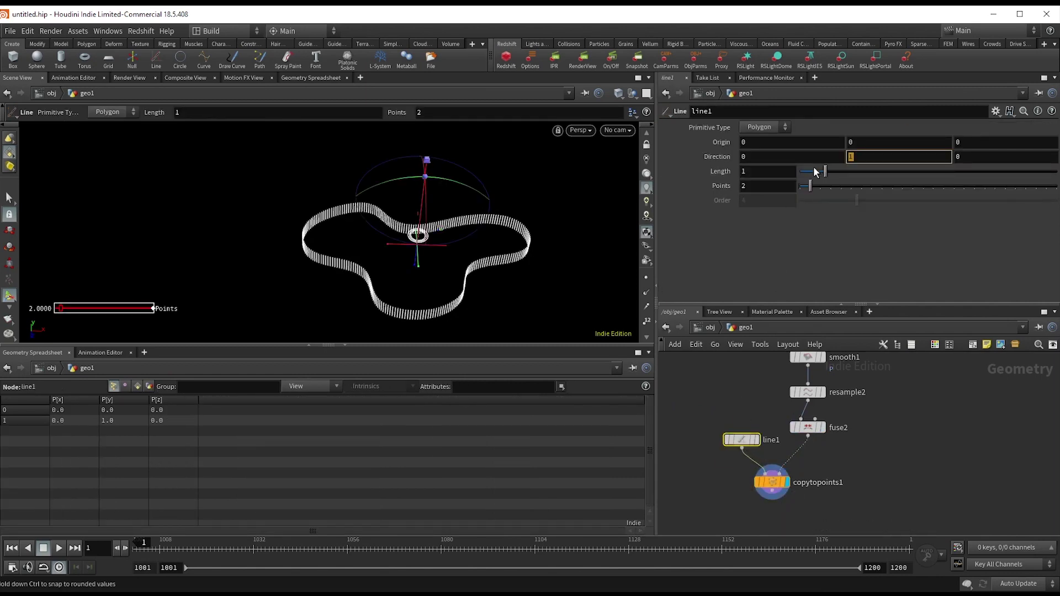
{"action": "type", "text": "0"}
{"action": "left_click", "coordinate": [797, 160]}
{"action": "type", "text": "1"}
{"action": "key", "text": "Return"}
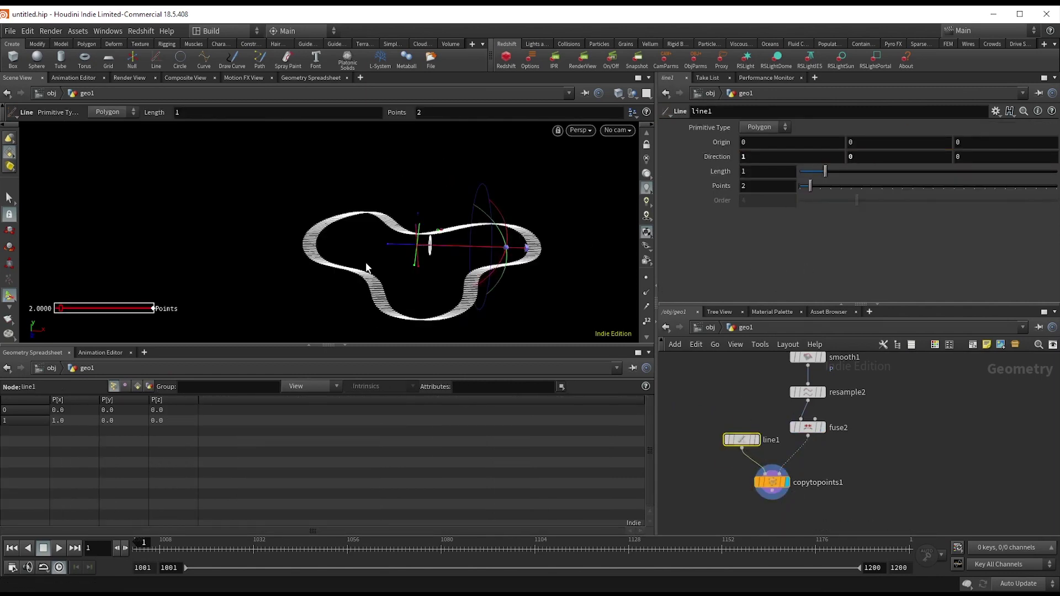
{"action": "left_click_drag", "start_coordinate": [369, 269], "coordinate": [411, 297], "text": "alt"}
{"action": "middle_click_drag", "start_coordinate": [411, 297], "coordinate": [386, 271], "text": "alt"}
{"action": "key", "text": "Return"}
Step: Insert a PolyFrame node on the wire between fuse2 and copytopoints1
{"action": "left_click_drag", "start_coordinate": [772, 482], "coordinate": [802, 493]}
{"action": "middle_click_drag", "start_coordinate": [834, 471], "coordinate": [839, 446]}
{"action": "key", "text": "Tab"}
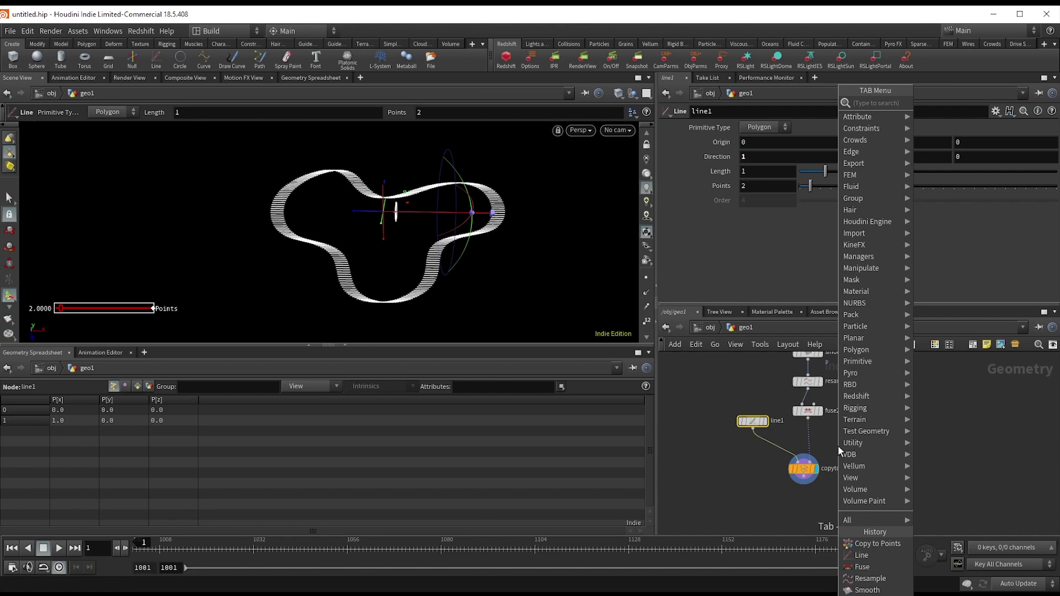
{"action": "type", "text": "polyframe"}
{"action": "key", "text": "Return"}
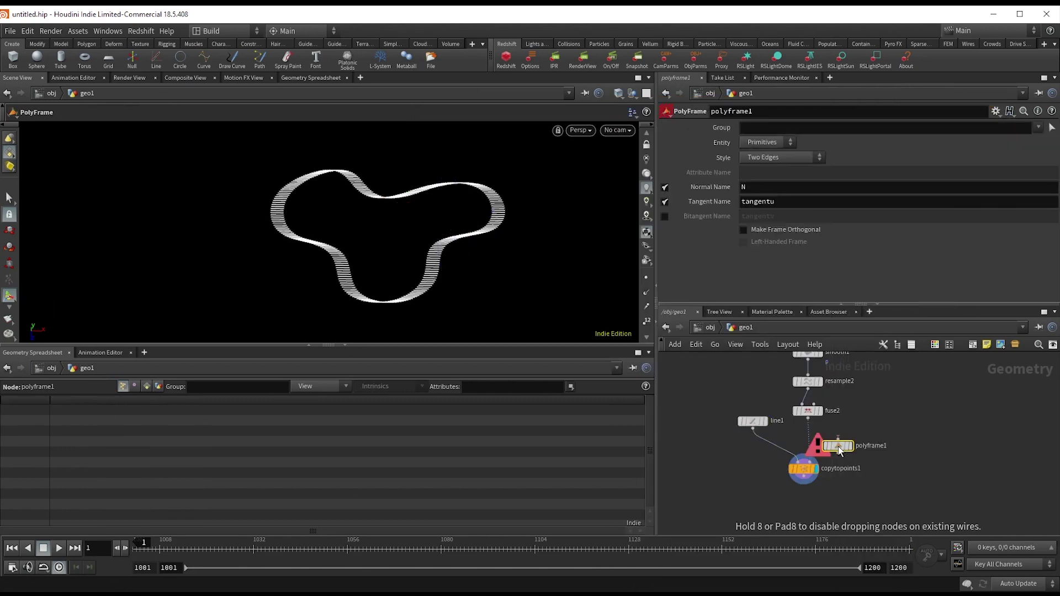
{"action": "left_click", "coordinate": [809, 439]}
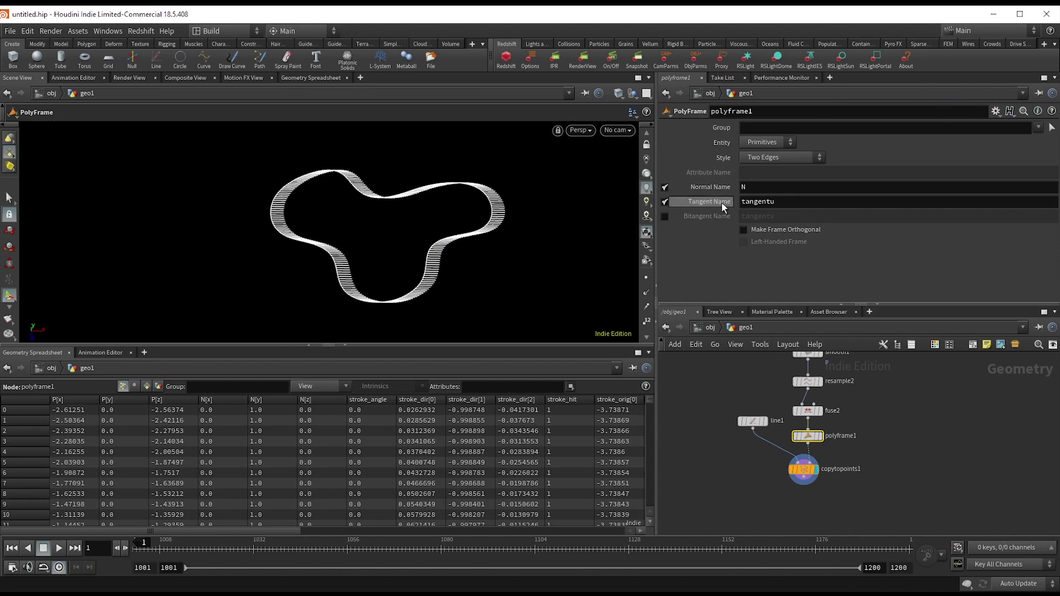
Step: Disable polyframe1's Normal Name and set its Tangent Name to N
{"action": "left_click", "coordinate": [664, 188]}
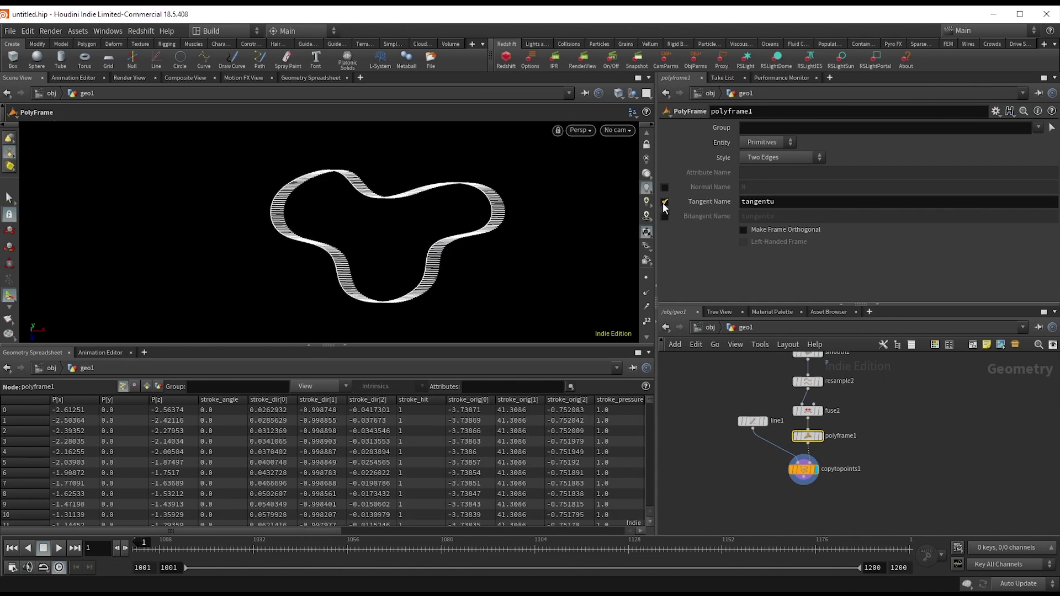
{"action": "double_click", "coordinate": [772, 201]}
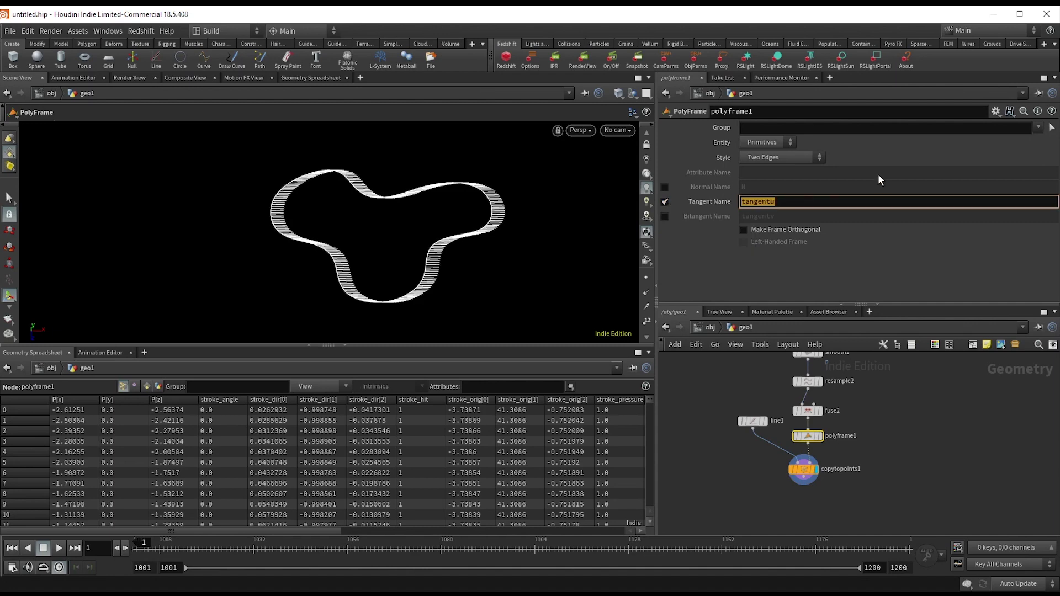
{"action": "type", "text": "N"}
{"action": "key", "text": "Return"}
{"action": "key", "text": "Escape"}
{"action": "left_click_drag", "start_coordinate": [350, 284], "coordinate": [417, 250]}
{"action": "key", "text": "Return"}
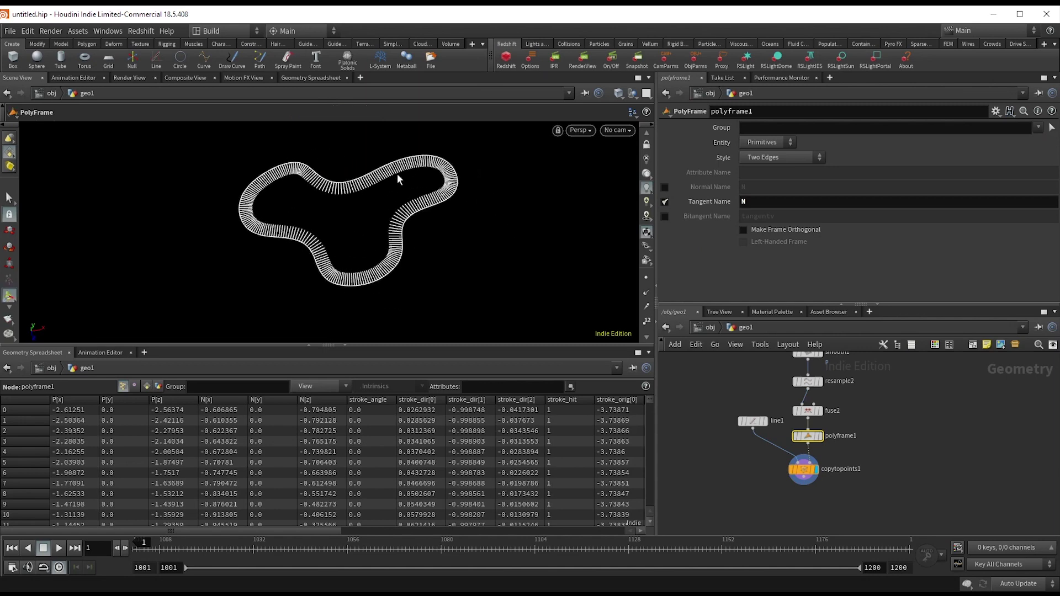
Step: Make room above copytopoints1 and insert an Attribute Create node between polyframe1 and copytopoints1
{"action": "left_click_drag", "start_coordinate": [804, 471], "coordinate": [805, 493]}
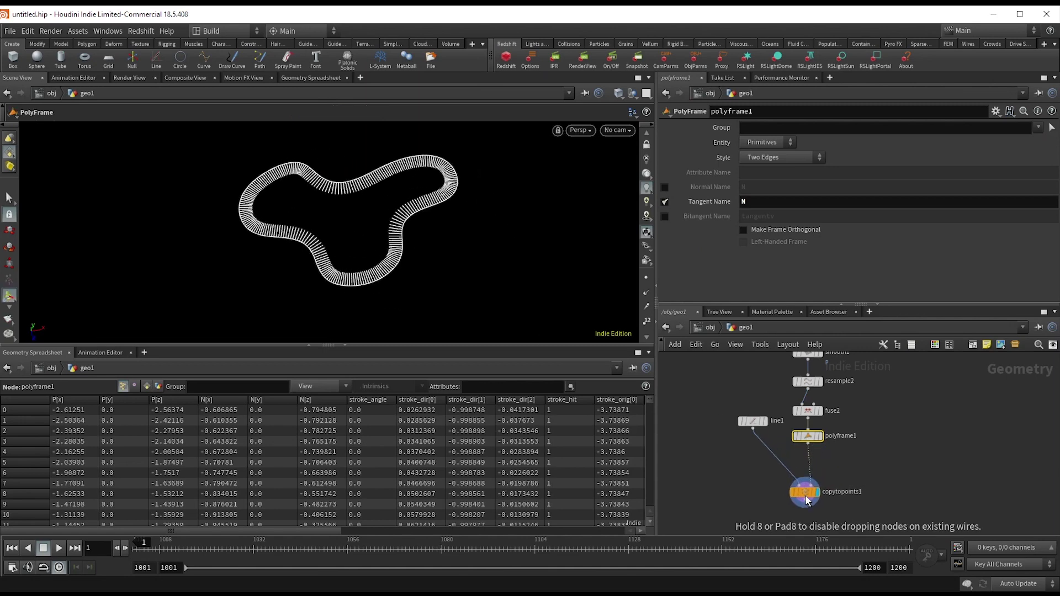
{"action": "scroll", "coordinate": [793, 480], "scroll_direction": "down", "scroll_amount": 2}
{"action": "left_click_drag", "start_coordinate": [760, 438], "coordinate": [749, 464]}
{"action": "middle_click_drag", "start_coordinate": [850, 481], "coordinate": [806, 441]}
{"action": "scroll", "coordinate": [839, 445], "scroll_direction": "up", "scroll_amount": 2}
{"action": "key", "text": "Tab"}
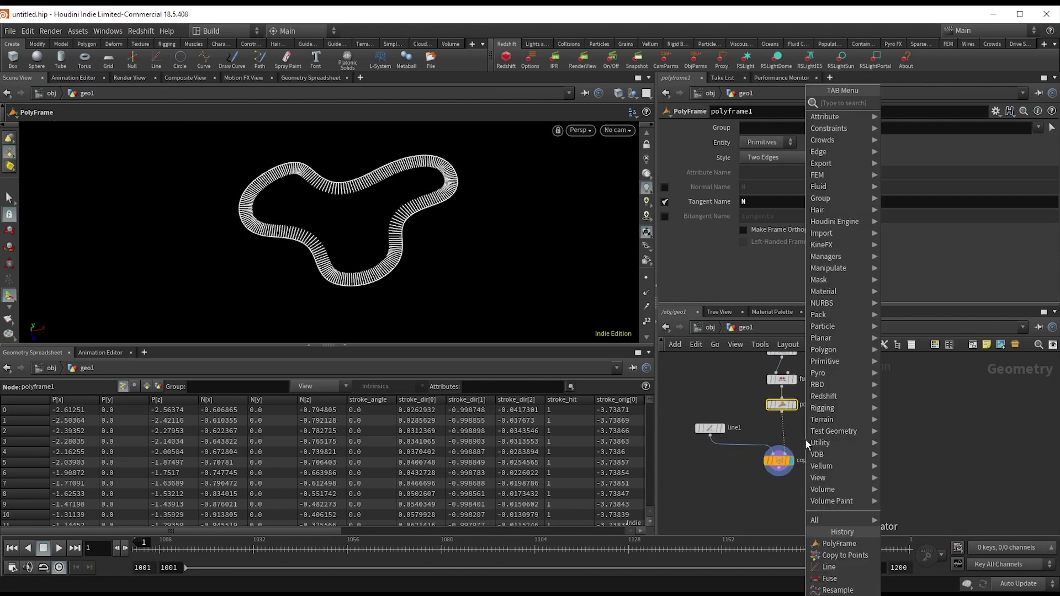
{"action": "type", "text": "attrcrea"}
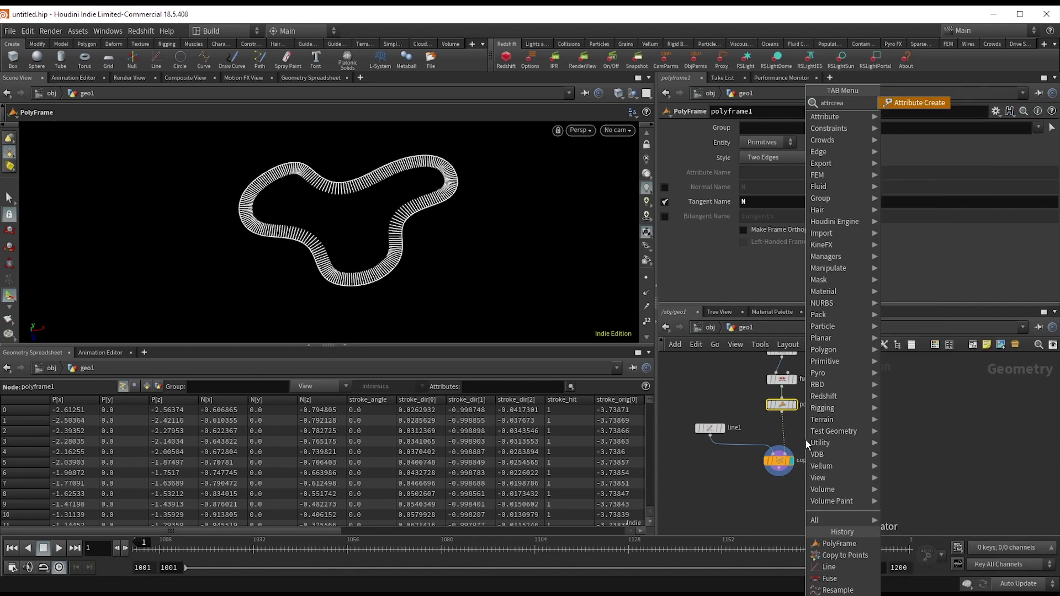
{"action": "key", "text": "Return"}
{"action": "left_click", "coordinate": [778, 436]}
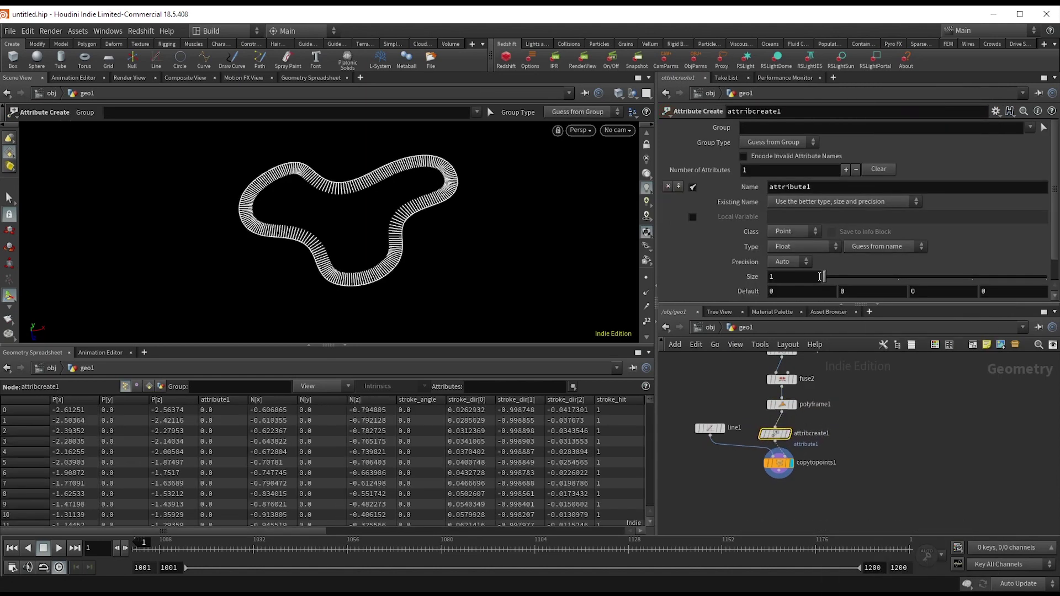
Step: Name the point attribute up, set its size to 3 and its value to 0, 1, 0
{"action": "left_click_drag", "start_coordinate": [835, 188], "coordinate": [412, 244]}
{"action": "type", "text": "up"}
{"action": "key", "text": "Return"}
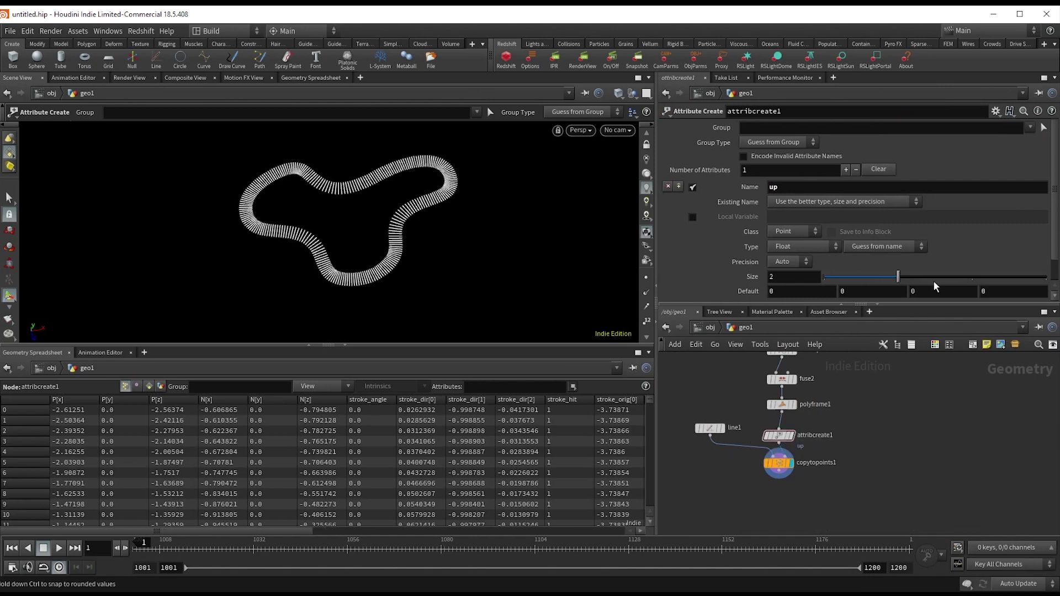
{"action": "scroll", "coordinate": [886, 259], "scroll_direction": "down", "scroll_amount": 2}
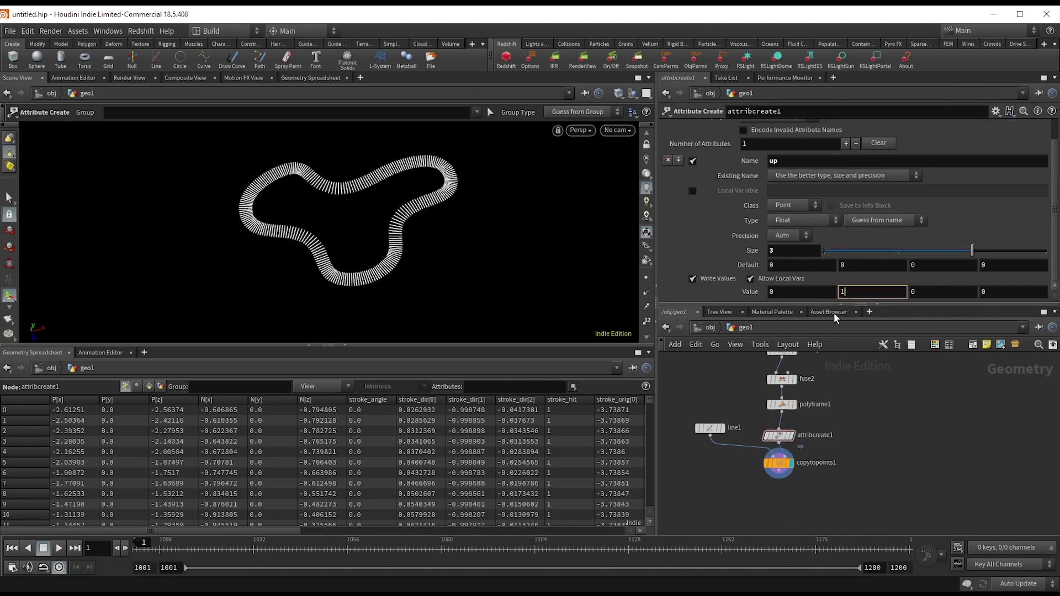
{"action": "key", "text": "Escape"}
{"action": "left_click_drag", "start_coordinate": [289, 237], "coordinate": [394, 258]}
{"action": "right_click_drag", "start_coordinate": [393, 259], "coordinate": [451, 251]}
{"action": "middle_click_drag", "start_coordinate": [452, 251], "coordinate": [417, 236]}
{"action": "left_click_drag", "start_coordinate": [416, 236], "coordinate": [412, 254]}
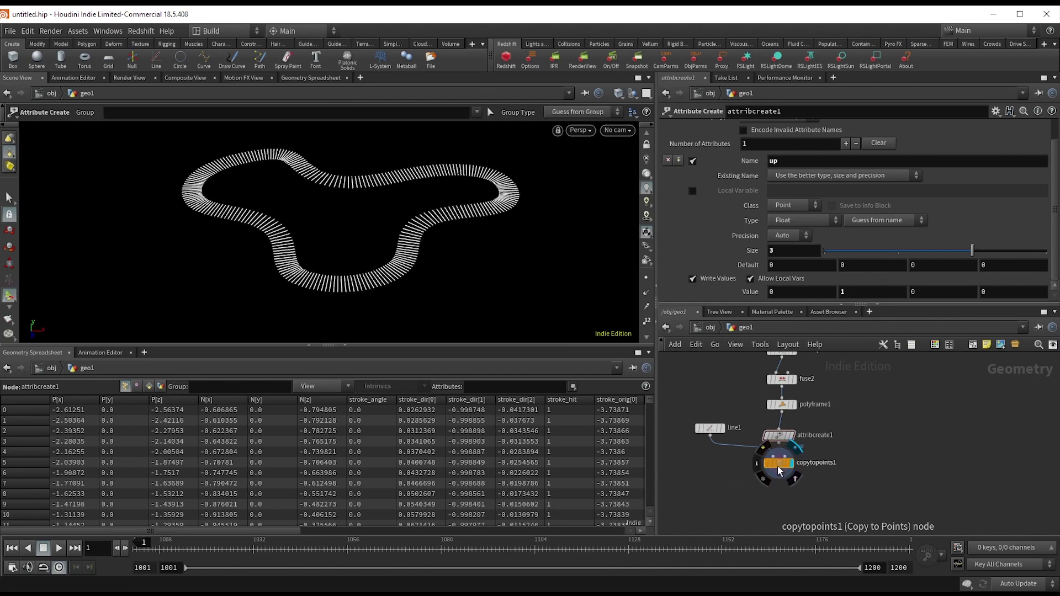
Step: Reference line1's length in its X origin with the expression -ch("dist")/2 to centre the line on the curve
{"action": "left_click_drag", "start_coordinate": [777, 467], "coordinate": [776, 475]}
{"action": "scroll", "coordinate": [778, 479], "scroll_direction": "down", "scroll_amount": 3}
{"action": "scroll", "coordinate": [805, 458], "scroll_direction": "up", "scroll_amount": 4}
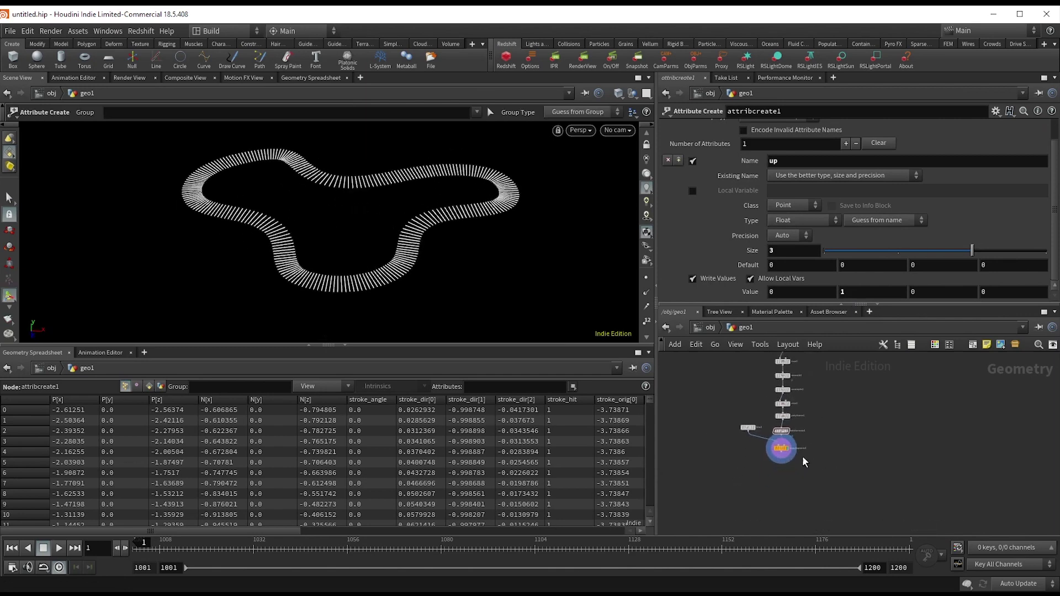
{"action": "left_click_drag", "start_coordinate": [775, 388], "coordinate": [775, 400]}
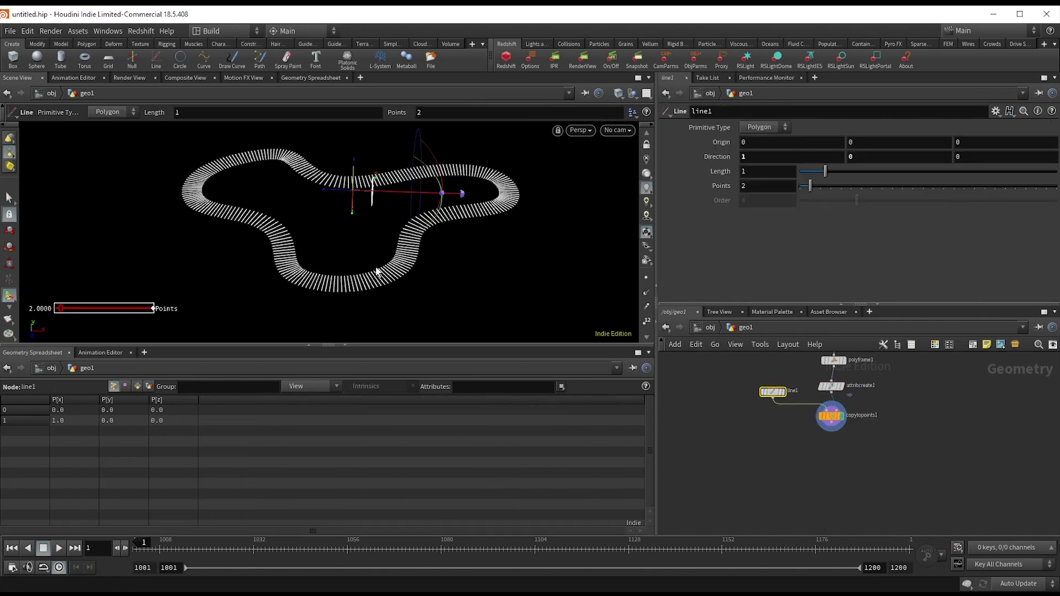
{"action": "left_click_drag", "start_coordinate": [378, 271], "coordinate": [411, 280]}
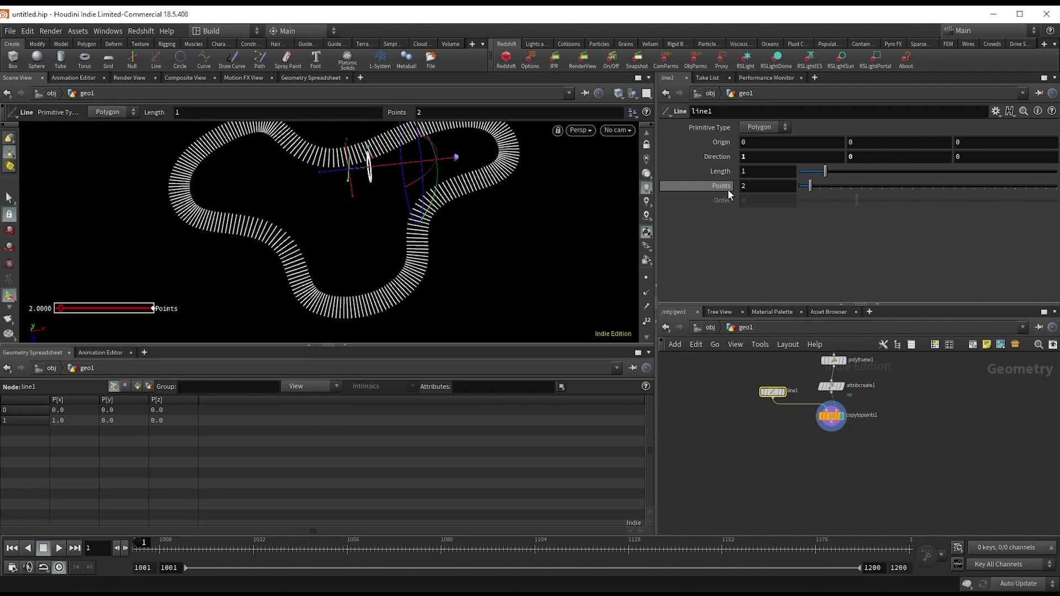
{"action": "right_click", "coordinate": [772, 177]}
{"action": "left_click", "coordinate": [790, 243]}
{"action": "right_click", "coordinate": [761, 143]}
{"action": "left_click", "coordinate": [826, 253]}
{"action": "left_click", "coordinate": [807, 142]}
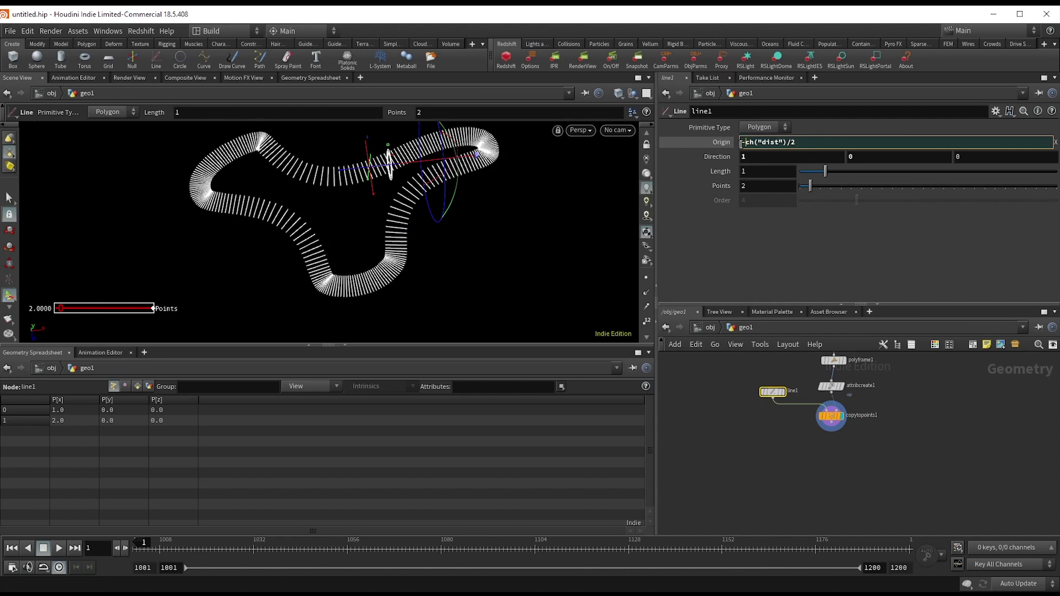
{"action": "key", "text": "Return"}
Step: Set line1's length to 0.5
{"action": "scroll", "coordinate": [850, 396], "scroll_direction": "up", "scroll_amount": 3}
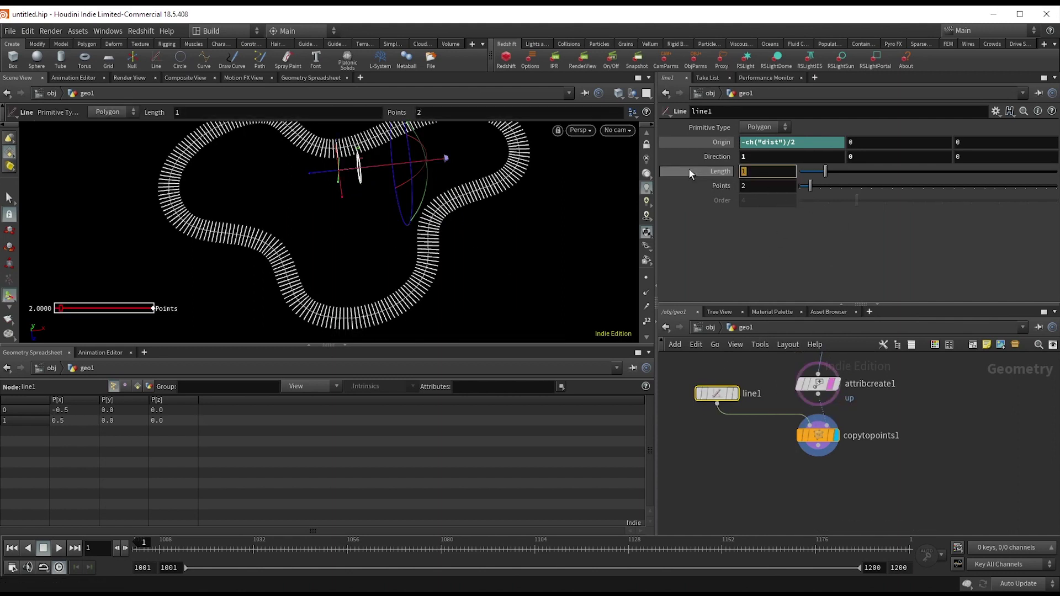
{"action": "type", "text": ".5"}
{"action": "key", "text": "Return"}
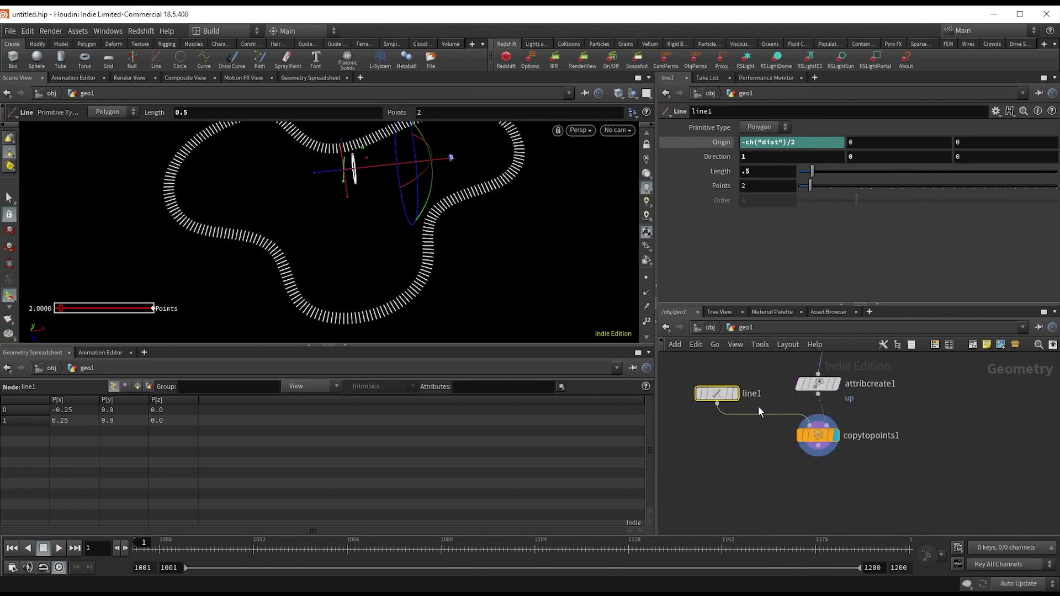
Step: Insert a Group node on the wire between line1 and copytopoints1
{"action": "key", "text": "Tab"}
{"action": "type", "text": "group"}
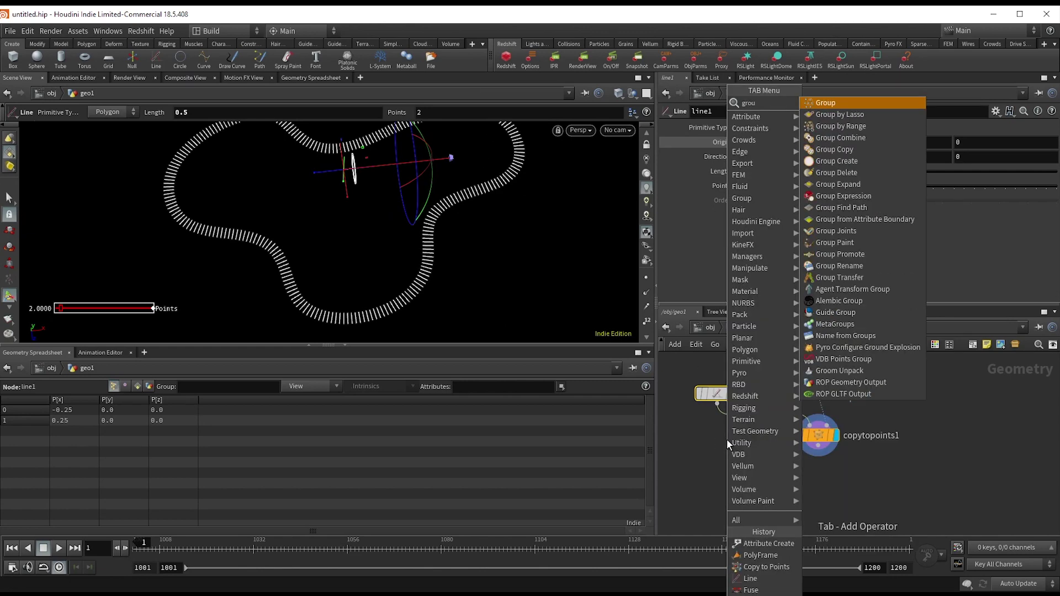
{"action": "key", "text": "Return"}
{"action": "left_click", "coordinate": [727, 445]}
{"action": "mouse_move", "coordinate": [727, 439]}
{"action": "left_mouse_down"}
{"action": "mouse_move", "coordinate": [723, 417]}
{"action": "mouse_move", "coordinate": [727, 436]}
{"action": "left_mouse_up"}
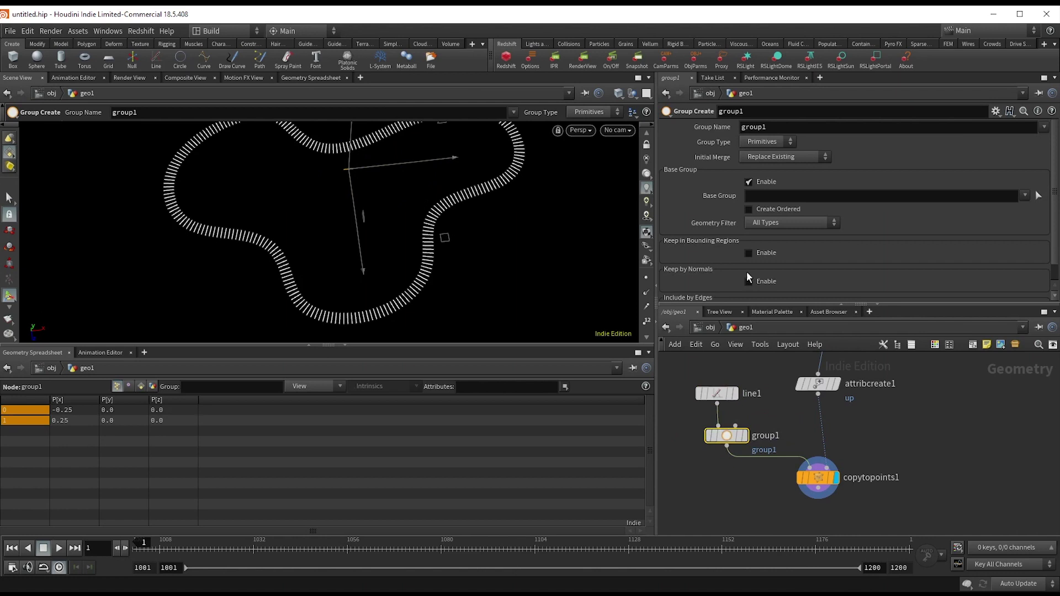
Step: Set group1's type to Points and its base group to 0
{"action": "left_click", "coordinate": [765, 142]}
{"action": "left_click", "coordinate": [757, 155]}
{"action": "left_click", "coordinate": [764, 196]}
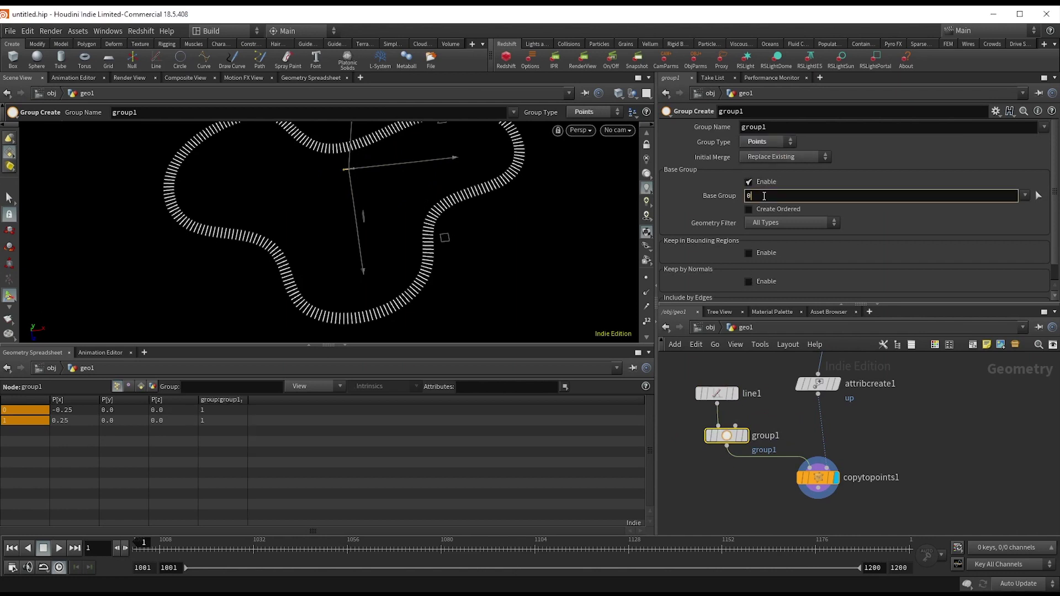
{"action": "key", "text": "Return"}
{"action": "left_click_drag", "start_coordinate": [726, 436], "coordinate": [724, 433]}
Step: Add a Split node below copytopoints1 and set its group to group1
{"action": "middle_click_drag", "start_coordinate": [728, 526], "coordinate": [770, 468]}
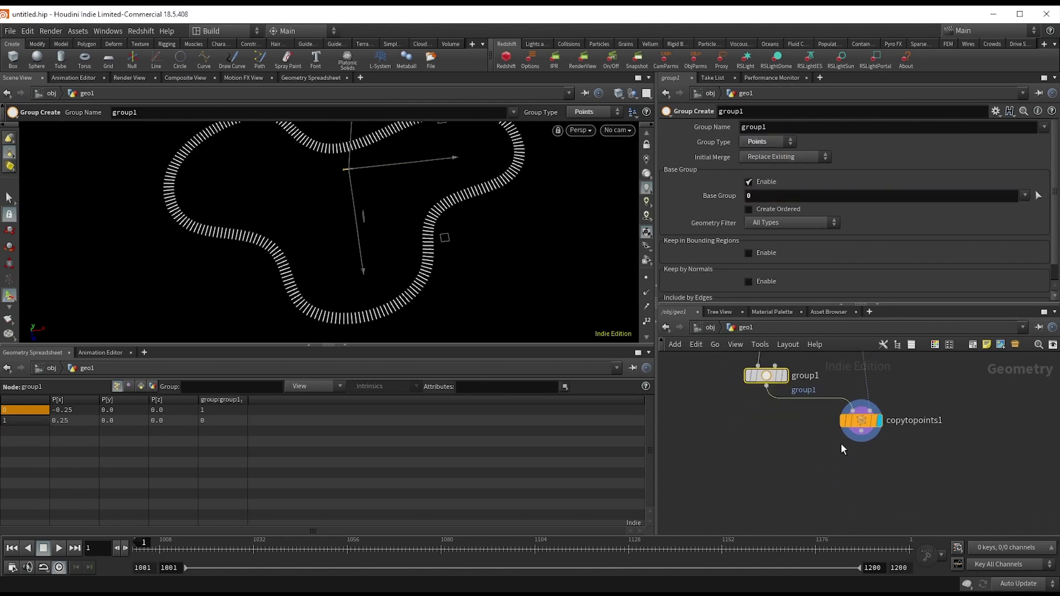
{"action": "left_click", "coordinate": [860, 441]}
{"action": "key", "text": "Tab"}
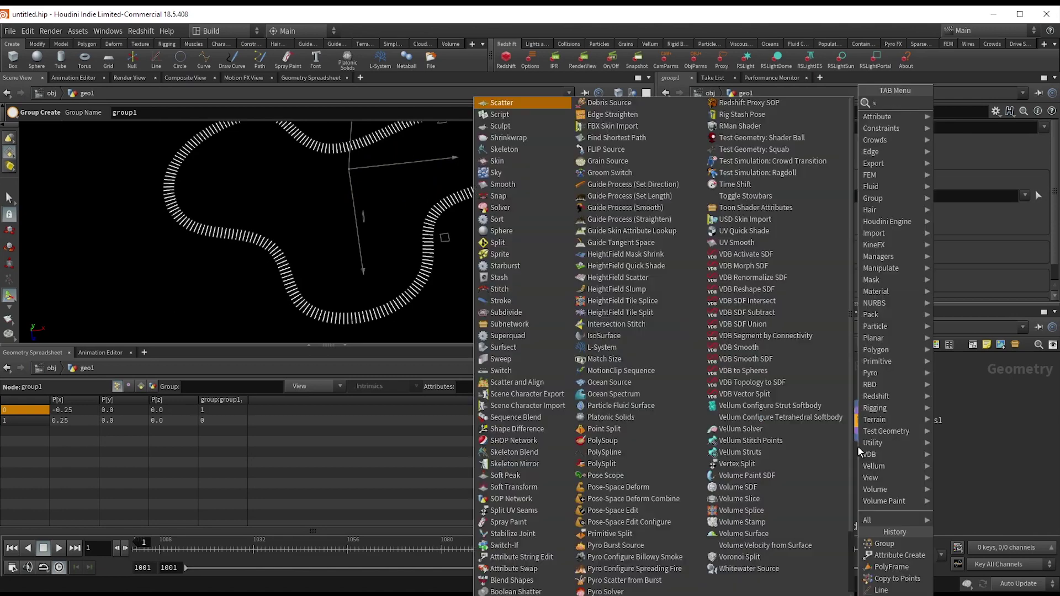
{"action": "type", "text": "split"}
{"action": "key", "text": "Return"}
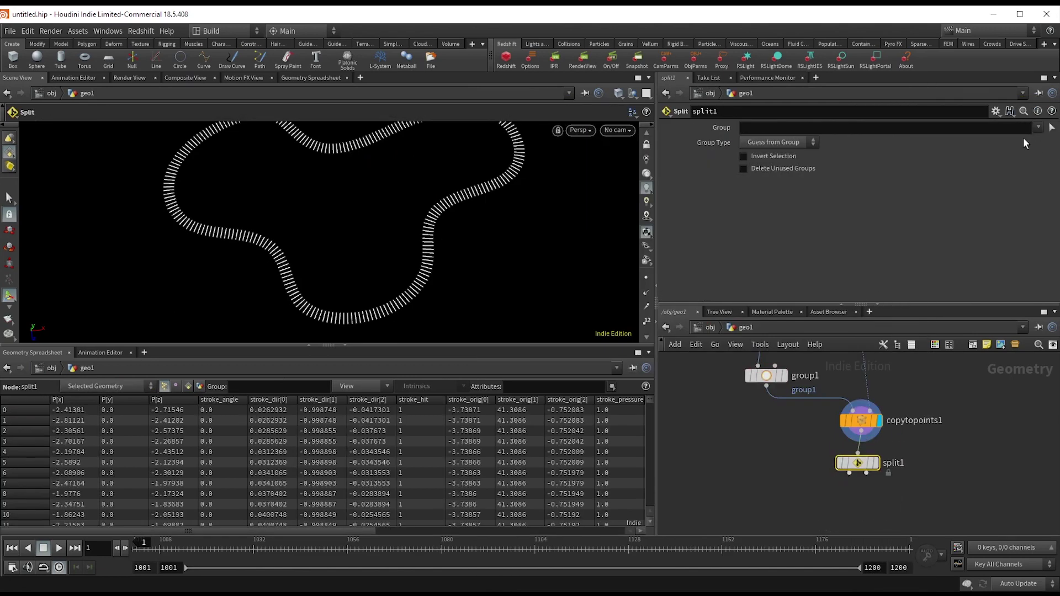
{"action": "left_click", "coordinate": [1038, 139]}
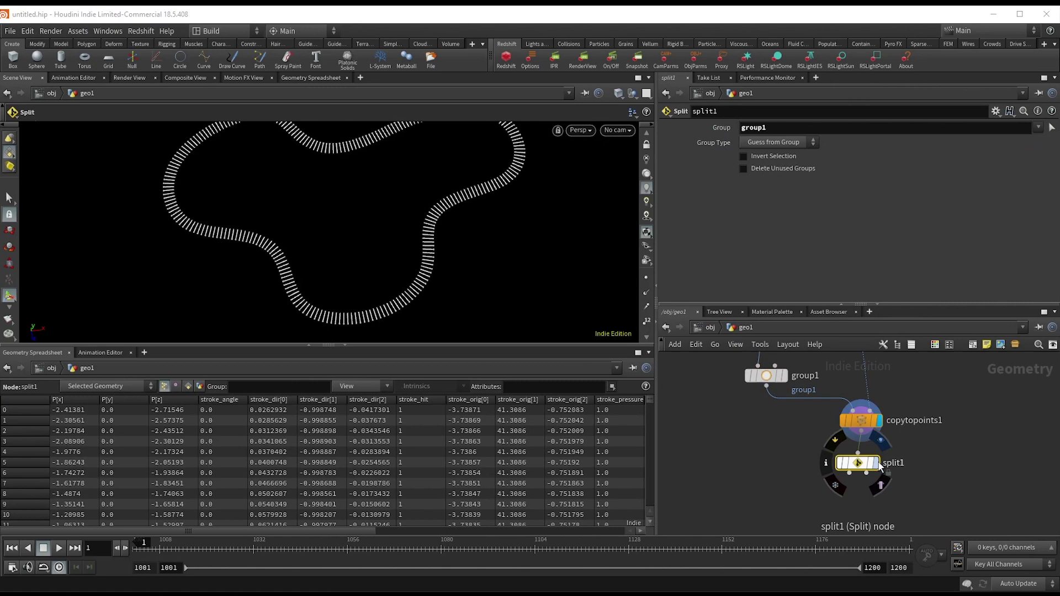
Step: Display split1 and add an Add node wired to its first output
{"action": "left_click", "coordinate": [876, 463]}
{"action": "middle_click_drag", "start_coordinate": [907, 485], "coordinate": [930, 422]}
{"action": "key", "text": "Tab"}
{"action": "type", "text": "add"}
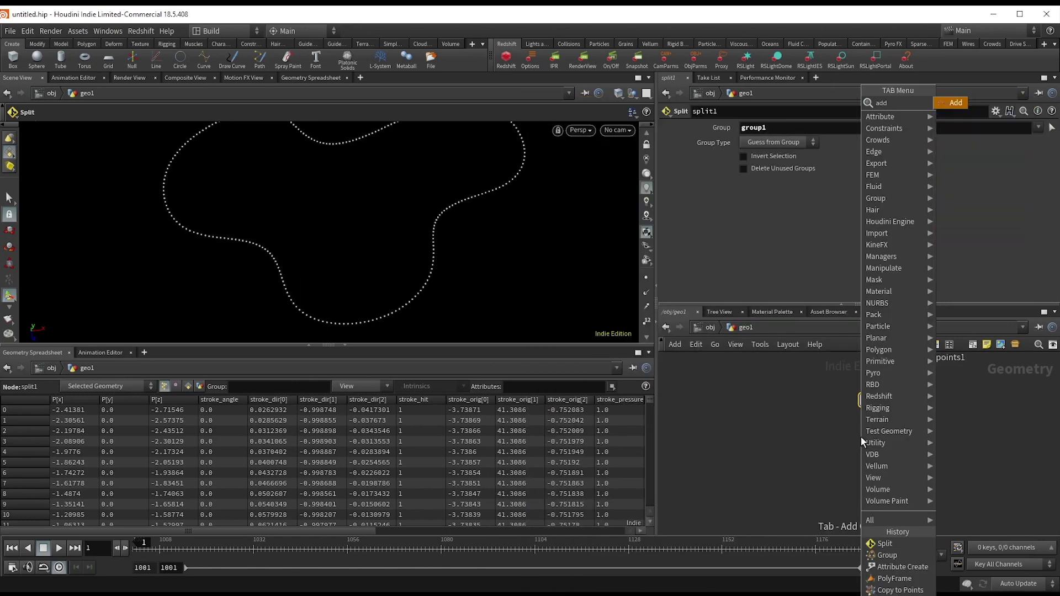
{"action": "key", "text": "Return"}
Step: Set the Add node to build polygons by group from all points and make the polygon closed
{"action": "left_click", "coordinate": [703, 128]}
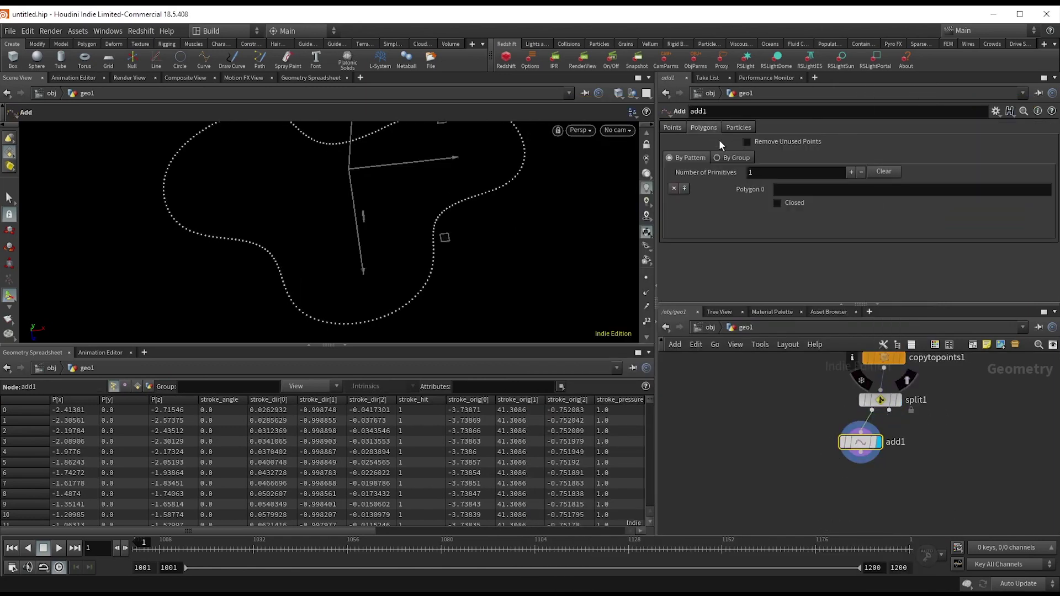
{"action": "left_click", "coordinate": [733, 158]}
{"action": "middle_click_drag", "start_coordinate": [439, 199], "coordinate": [433, 221], "text": "alt"}
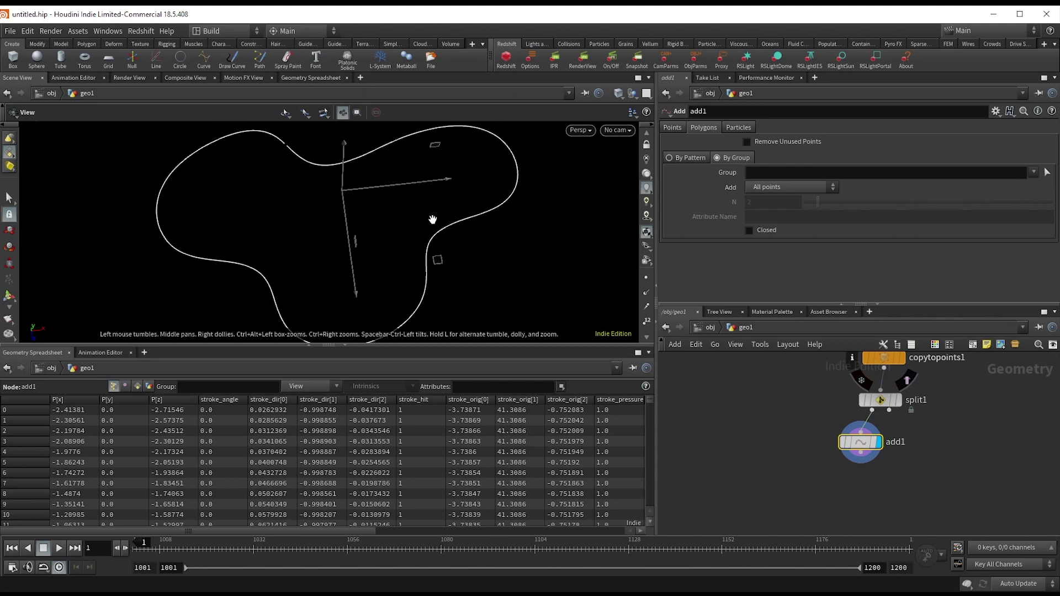
{"action": "left_click", "coordinate": [755, 230]}
{"action": "left_click_drag", "start_coordinate": [476, 250], "coordinate": [431, 205], "text": "alt"}
Step: Duplicate the Add node beside the original and wire the copy to split1's second output
{"action": "left_click_drag", "start_coordinate": [867, 442], "coordinate": [945, 448]}
{"action": "left_click", "coordinate": [889, 410]}
{"action": "left_click", "coordinate": [900, 437]}
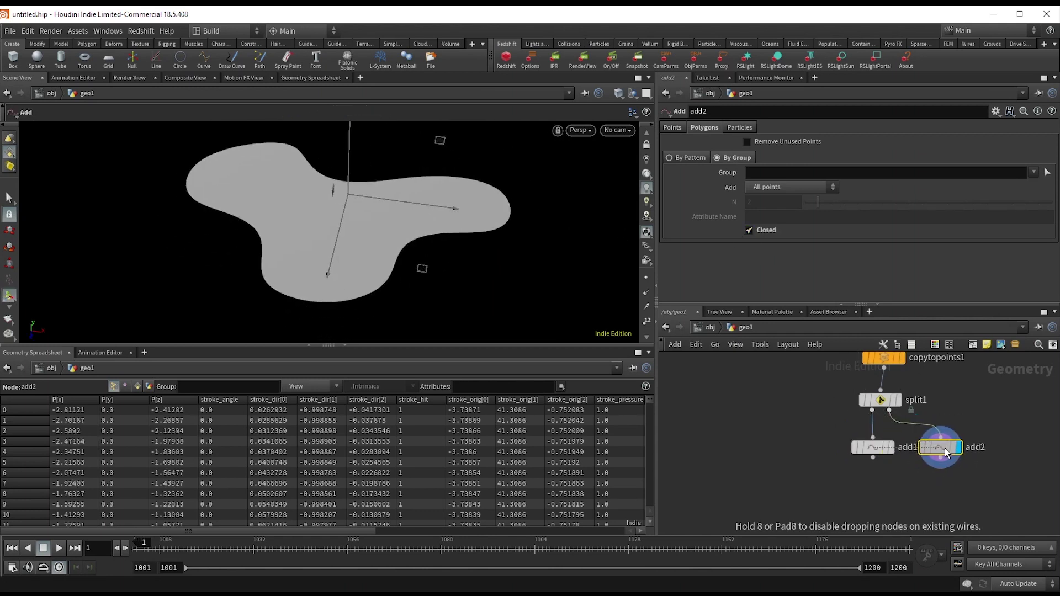
Step: Add a Merge node that combines add1 and add2, and display it
{"action": "left_click", "coordinate": [873, 457]}
{"action": "key", "text": "Tab"}
{"action": "type", "text": "merg"}
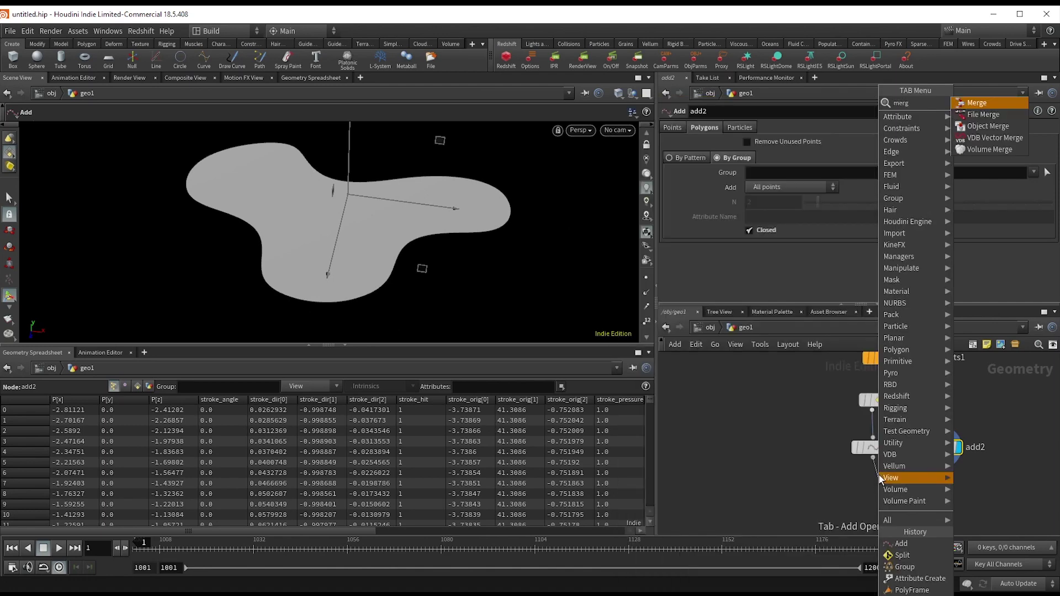
{"action": "key", "text": "Return"}
{"action": "left_click", "coordinate": [878, 489]}
{"action": "left_click", "coordinate": [885, 480]}
{"action": "left_click", "coordinate": [941, 457]}
{"action": "left_click", "coordinate": [897, 490]}
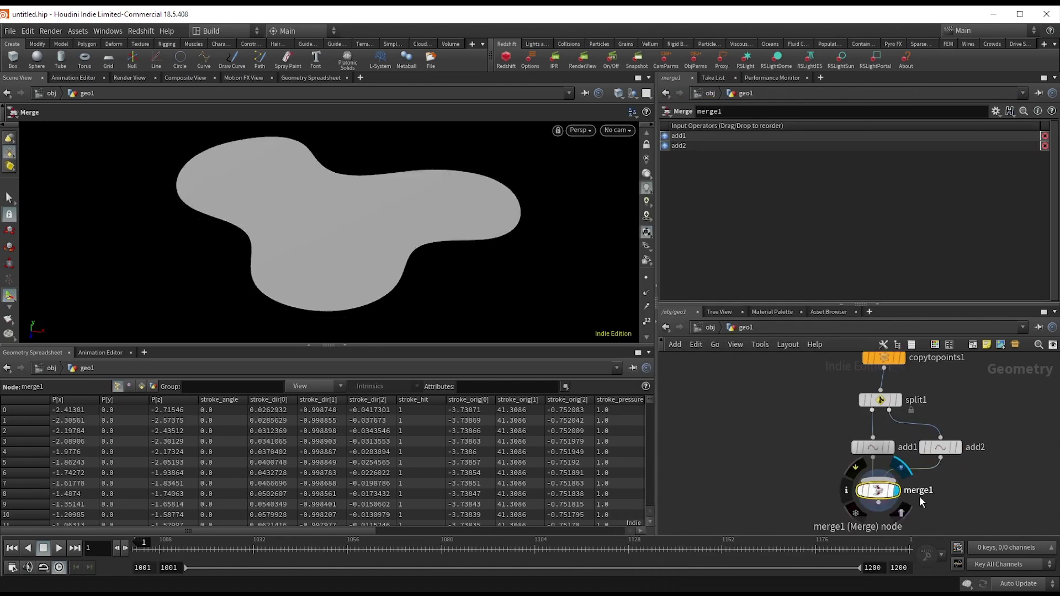
Step: Append a PolyWire node to merge1, display it, and set its wire radius to 0.056
{"action": "key", "text": "Tab"}
{"action": "type", "text": "pol"}
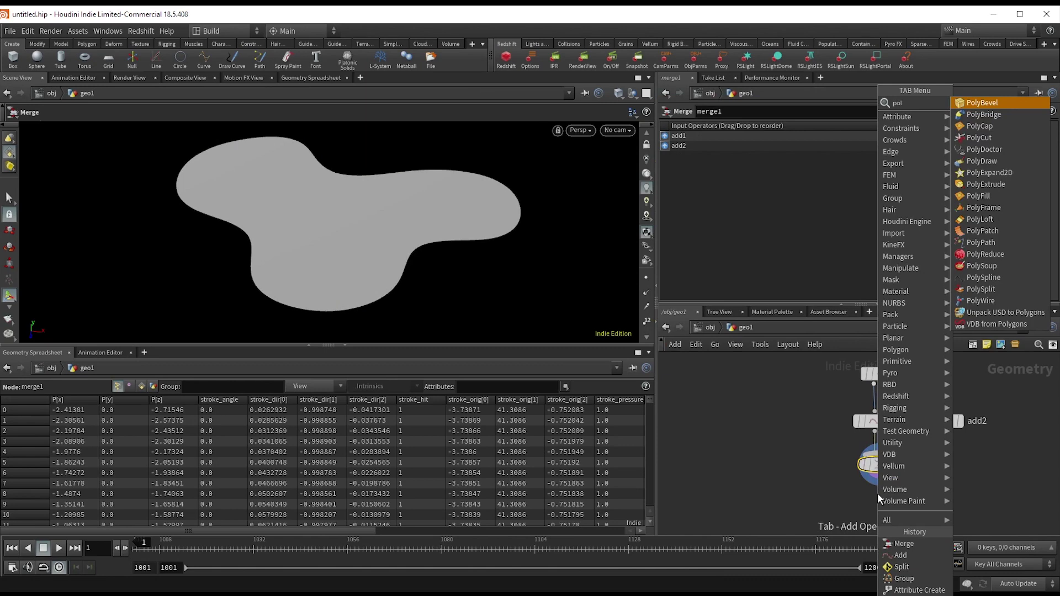
{"action": "type", "text": "yw"}
{"action": "key", "text": "Return"}
{"action": "left_click", "coordinate": [878, 504]}
{"action": "left_click", "coordinate": [903, 507]}
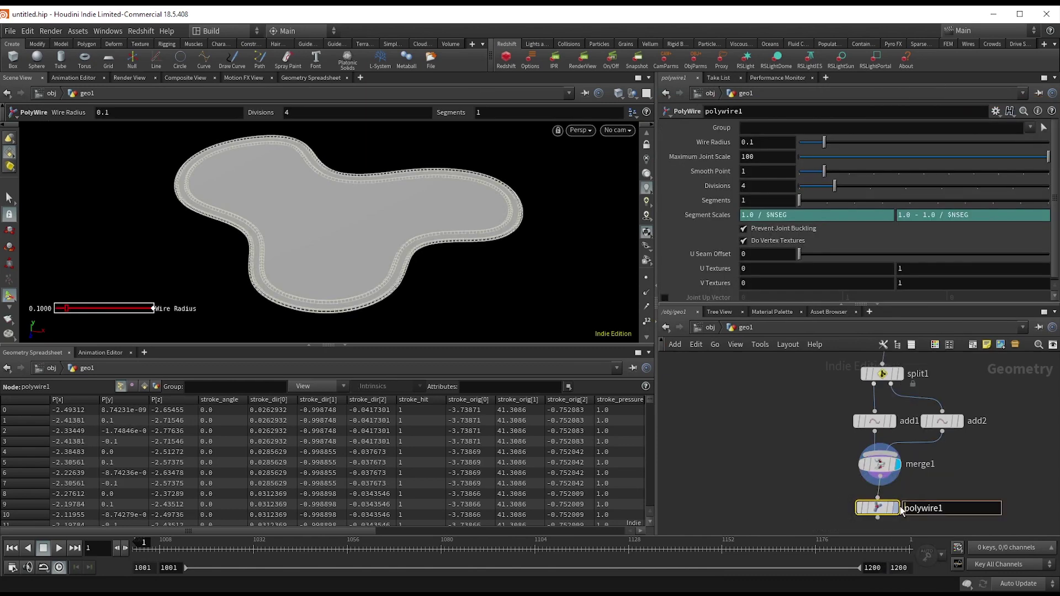
{"action": "left_click", "coordinate": [895, 508]}
{"action": "left_click_drag", "start_coordinate": [824, 143], "coordinate": [816, 145]}
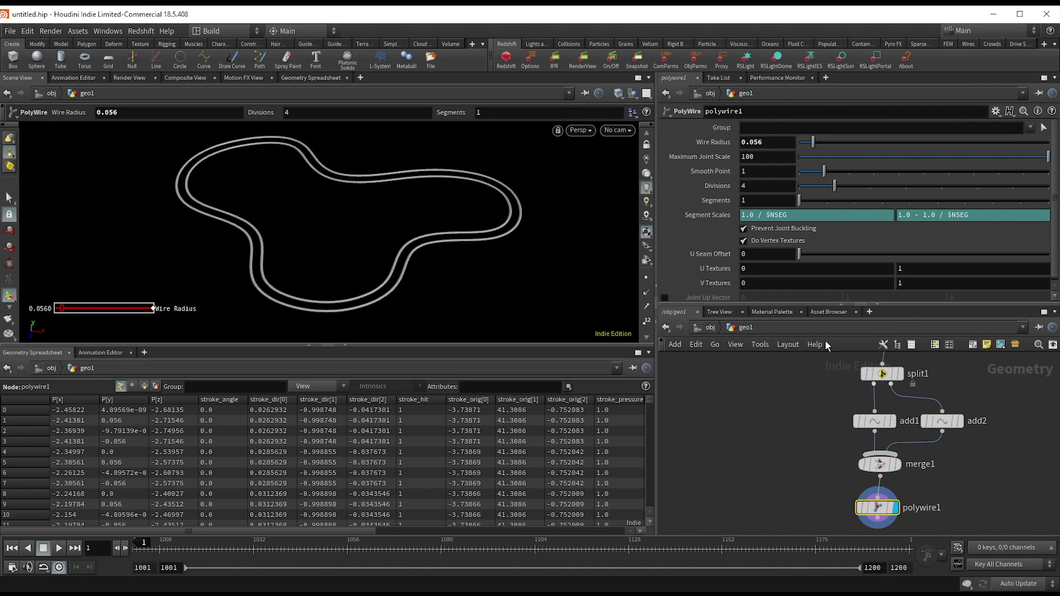
Step: Duplicate polywire1 and connect the copy's input to copytopoints1's output
{"action": "scroll", "coordinate": [980, 493], "scroll_direction": "down", "scroll_amount": 2}
{"action": "middle_click_drag", "start_coordinate": [980, 492], "coordinate": [748, 504]}
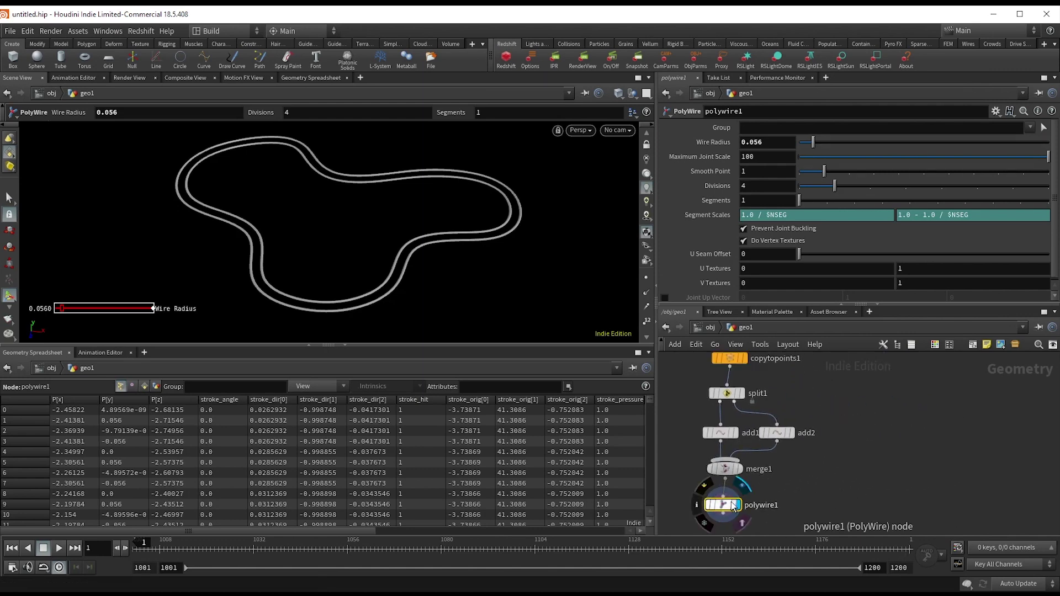
{"action": "left_click_drag", "start_coordinate": [734, 507], "coordinate": [818, 500], "text": "alt"}
{"action": "left_click", "coordinate": [819, 489]}
{"action": "left_click", "coordinate": [733, 370]}
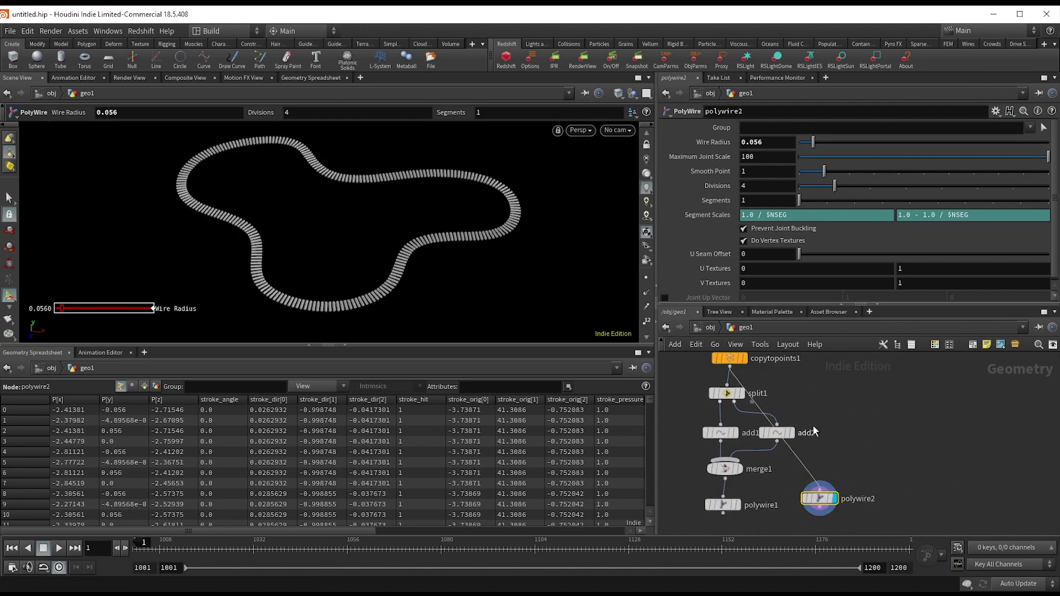
Step: Set polywire2's wire radius to 0.026
{"action": "middle_click_drag", "start_coordinate": [733, 531], "coordinate": [759, 484]}
{"action": "scroll", "coordinate": [759, 482], "scroll_direction": "up", "scroll_amount": 2}
{"action": "left_click_drag", "start_coordinate": [807, 146], "coordinate": [807, 146]}
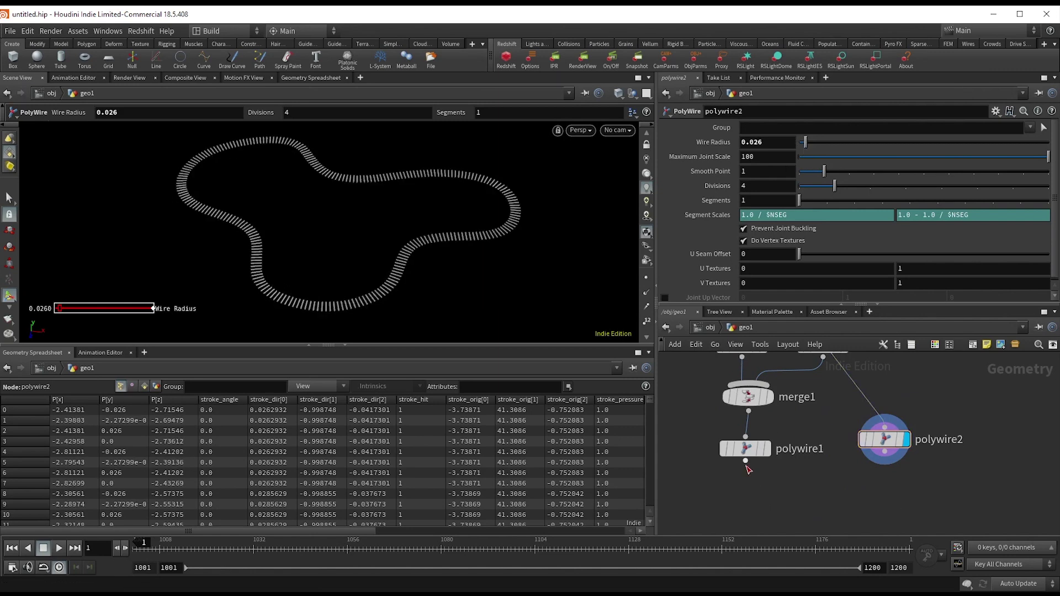
Step: Add a Merge node that combines polywire1 and polywire2, and display it
{"action": "left_click", "coordinate": [746, 463]}
{"action": "key", "text": "Tab"}
{"action": "type", "text": "merg"}
{"action": "key", "text": "Return"}
{"action": "left_click", "coordinate": [737, 499]}
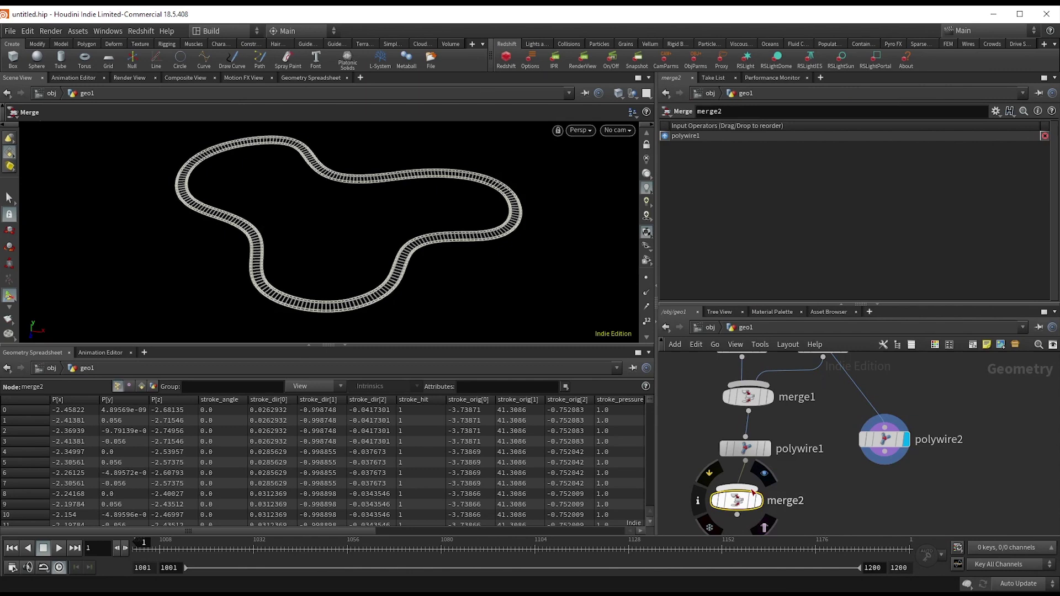
{"action": "left_click", "coordinate": [739, 487]}
{"action": "left_click", "coordinate": [884, 452]}
{"action": "key", "text": "Escape"}
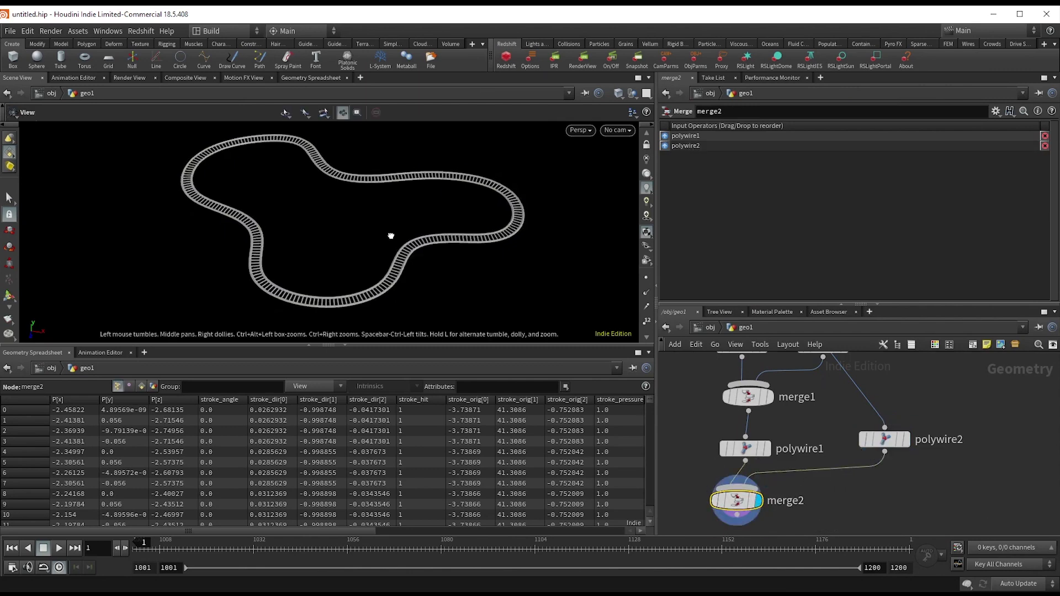
Step: Examine the merged rails and crossbars of the track from different angles and distances
{"action": "left_click_drag", "start_coordinate": [391, 236], "coordinate": [370, 263]}
{"action": "right_click_drag", "start_coordinate": [369, 263], "coordinate": [612, 243]}
{"action": "right_click_drag", "start_coordinate": [544, 258], "coordinate": [409, 255]}
{"action": "left_click_drag", "start_coordinate": [409, 256], "coordinate": [447, 231]}
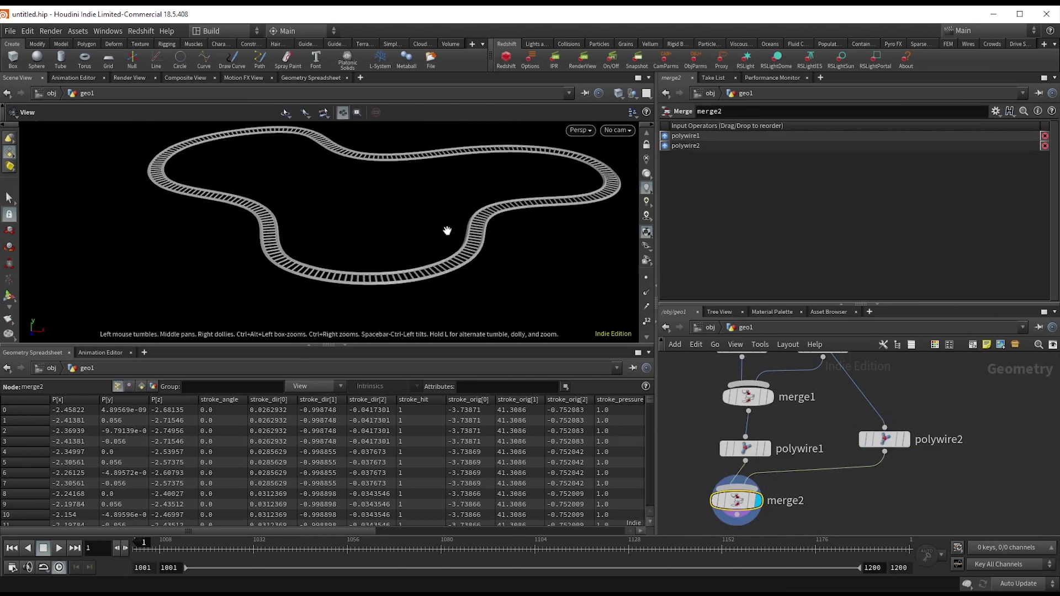
{"action": "right_click_drag", "start_coordinate": [447, 231], "coordinate": [332, 251]}
{"action": "left_click_drag", "start_coordinate": [452, 248], "coordinate": [466, 265]}
{"action": "middle_click_drag", "start_coordinate": [466, 265], "coordinate": [440, 276]}
{"action": "scroll", "coordinate": [880, 411], "scroll_direction": "down", "scroll_amount": 3}
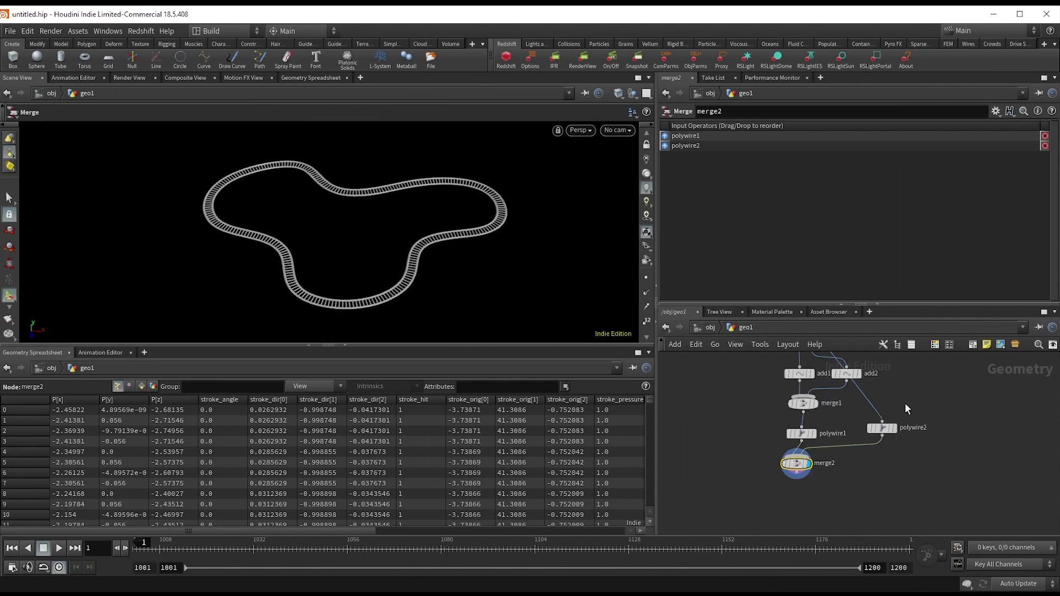
Step: Add a Box node in the empty area beside the track network
{"action": "middle_click_drag", "start_coordinate": [906, 409], "coordinate": [758, 454]}
{"action": "scroll", "coordinate": [757, 454], "scroll_direction": "down", "scroll_amount": 3}
{"action": "scroll", "coordinate": [746, 412], "scroll_direction": "up", "scroll_amount": 3}
{"action": "middle_click_drag", "start_coordinate": [748, 413], "coordinate": [784, 454]}
{"action": "scroll", "coordinate": [737, 412], "scroll_direction": "down", "scroll_amount": 1}
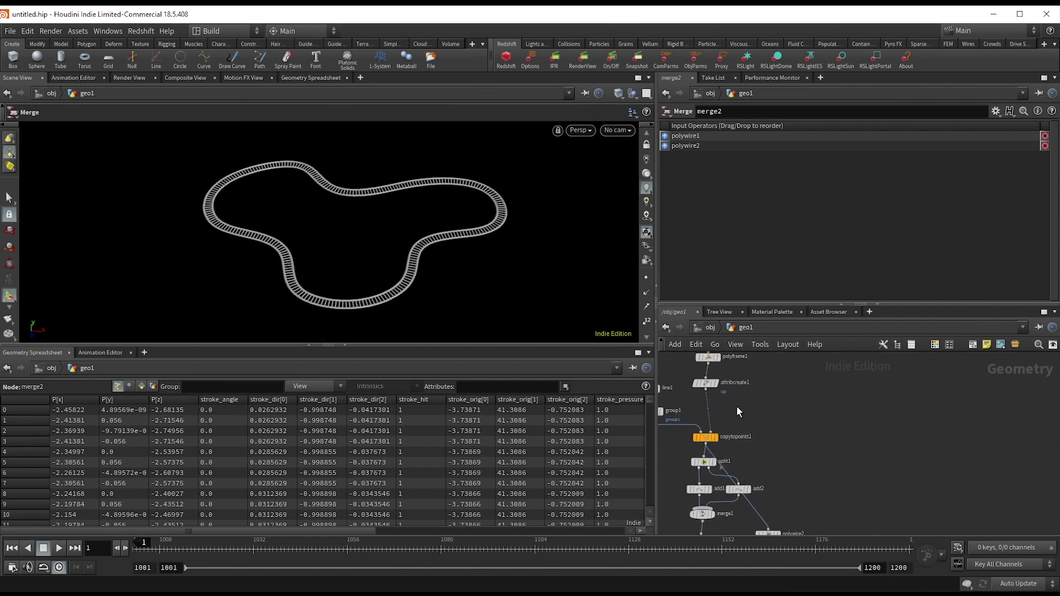
{"action": "middle_click_drag", "start_coordinate": [764, 397], "coordinate": [729, 381]}
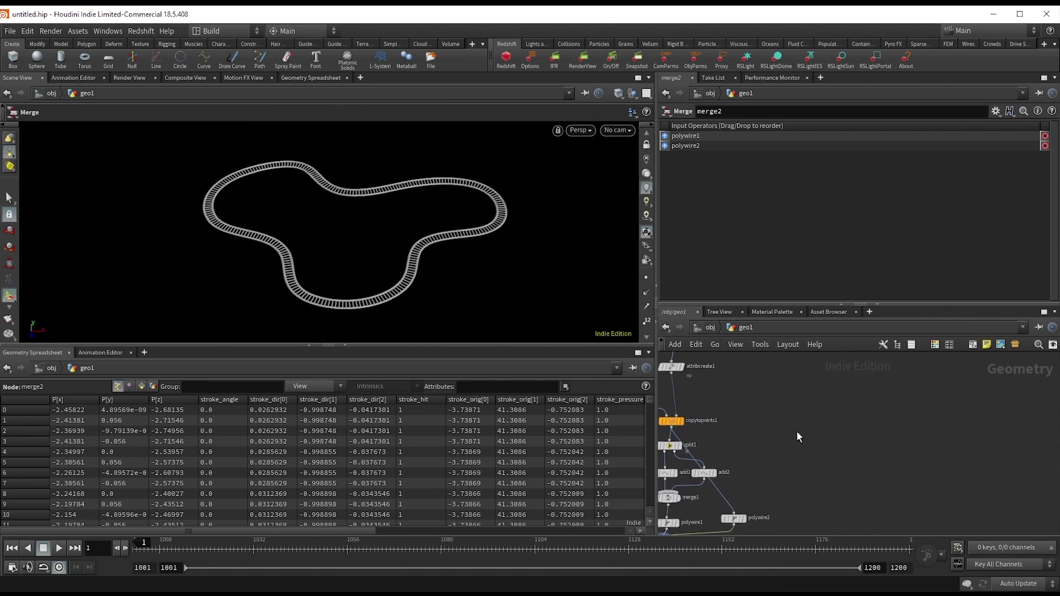
{"action": "key", "text": "Tab"}
{"action": "type", "text": "box"}
{"action": "key", "text": "Return"}
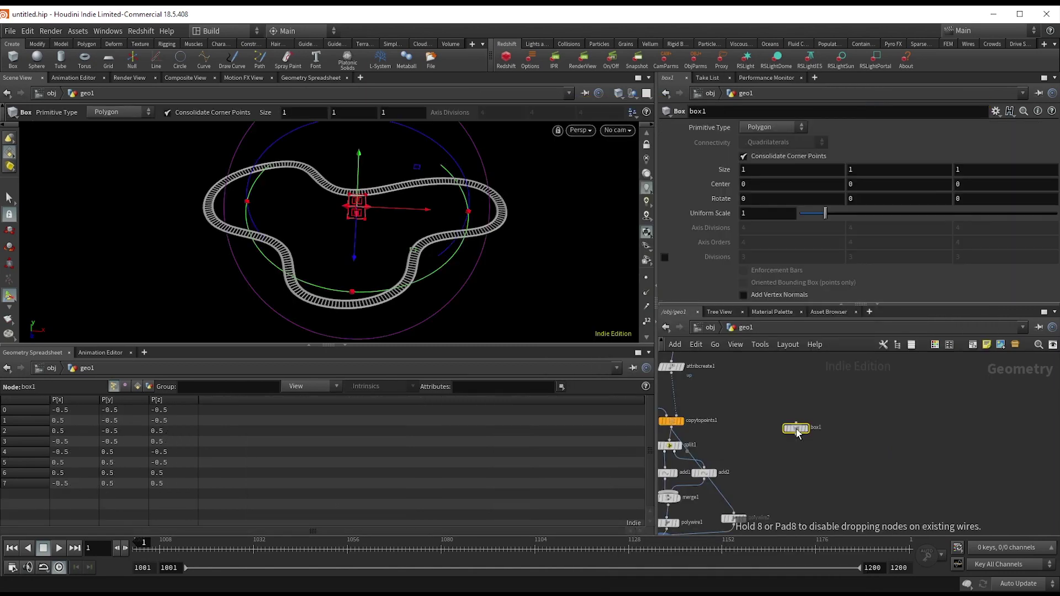
Step: Display box1 and set its Z size to 2.2
{"action": "scroll", "coordinate": [797, 433], "scroll_direction": "up", "scroll_amount": 3}
{"action": "left_click", "coordinate": [810, 434]}
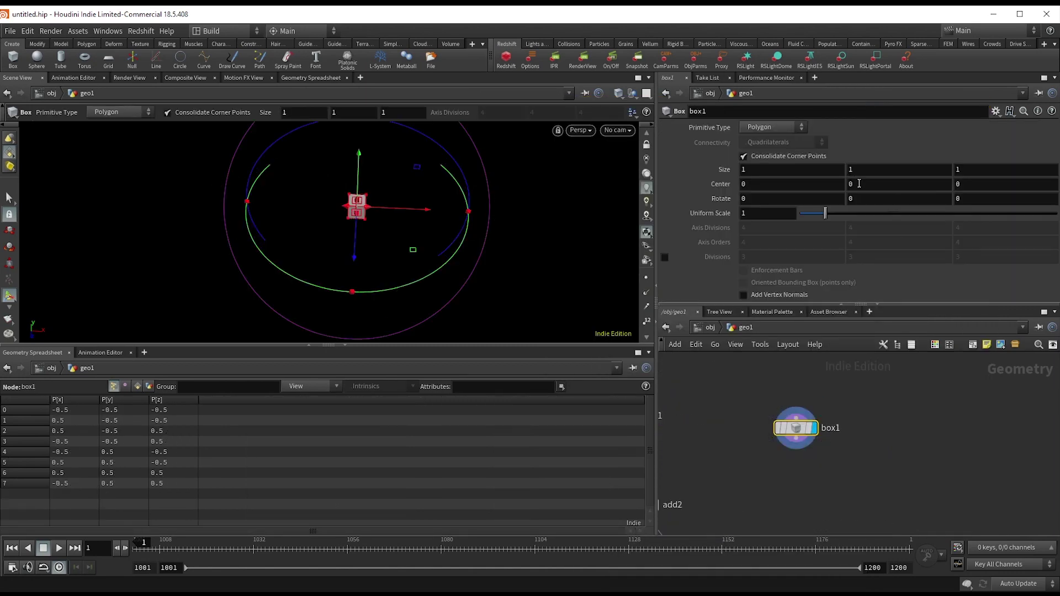
{"action": "middle_click_drag", "start_coordinate": [1004, 169], "coordinate": [1043, 169]}
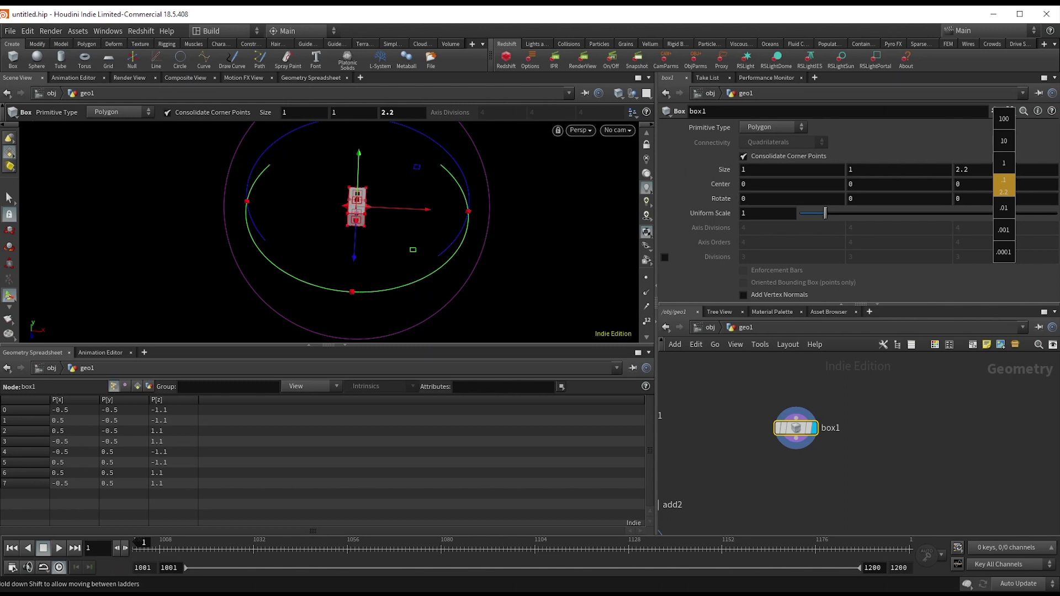
{"action": "left_click_drag", "start_coordinate": [473, 232], "coordinate": [472, 237], "text": "alt"}
{"action": "left_click", "coordinate": [796, 440]}
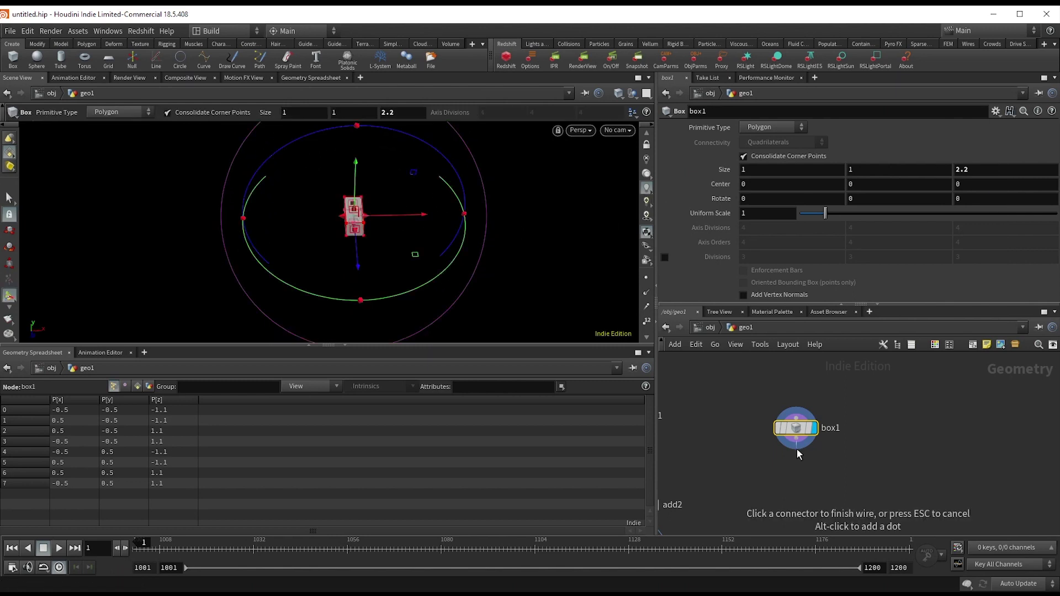
{"action": "key", "text": "Tab"}
{"action": "key", "text": "Escape"}
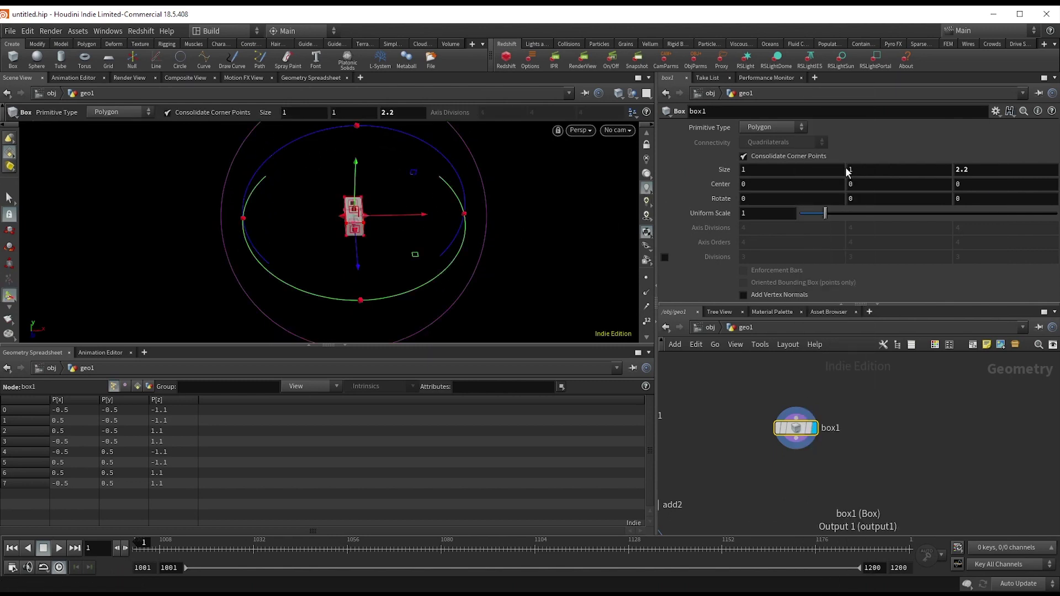
Step: Reference box1's Y size in its Y center and make the expression ch("sizey")/2
{"action": "right_click", "coordinate": [859, 169]}
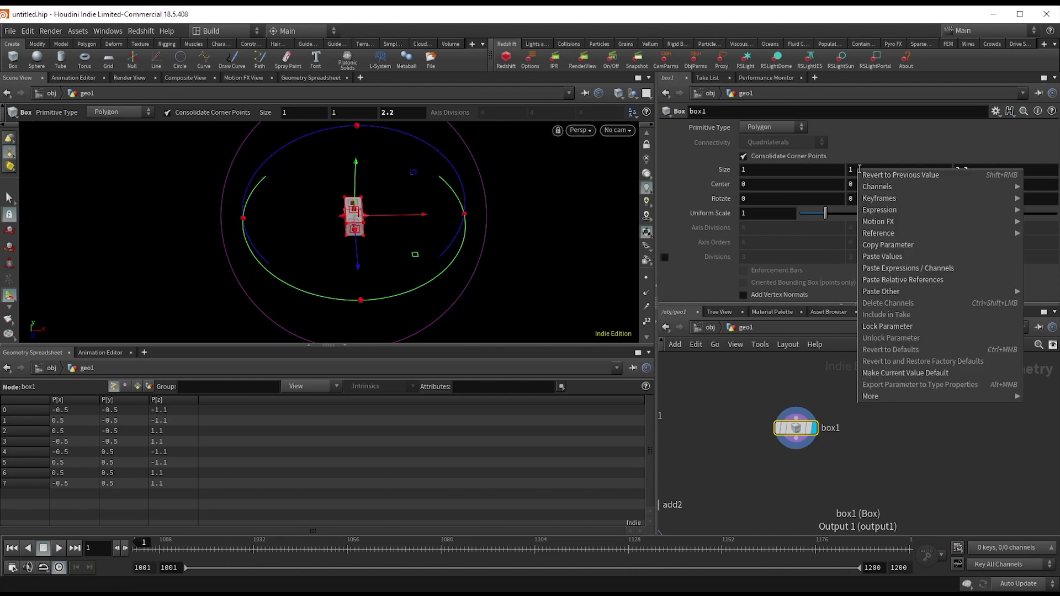
{"action": "left_click", "coordinate": [871, 244]}
{"action": "right_click", "coordinate": [859, 187]}
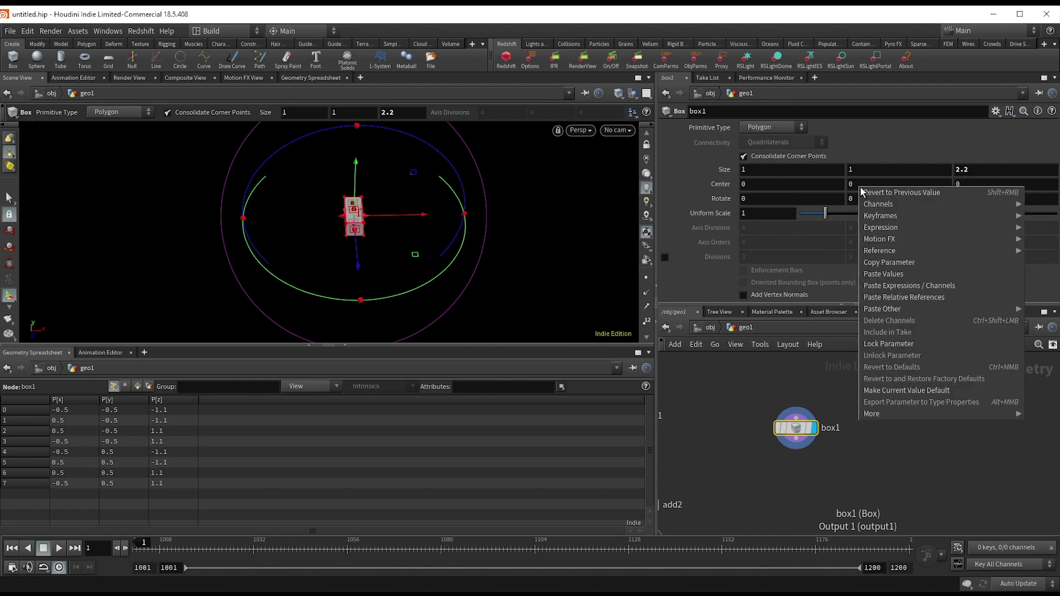
{"action": "left_click", "coordinate": [906, 297]}
{"action": "left_click", "coordinate": [916, 191]}
{"action": "type", "text": "/2"}
{"action": "key", "text": "Return"}
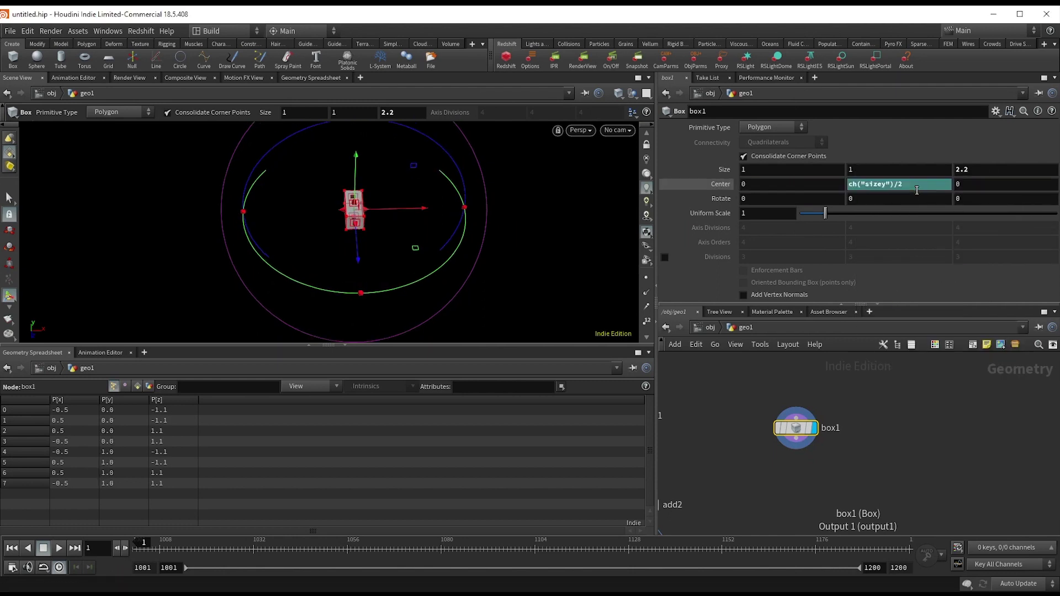
Step: Add a Blast node wired to attribcreate1's output, placed above box1
{"action": "key", "text": "h"}
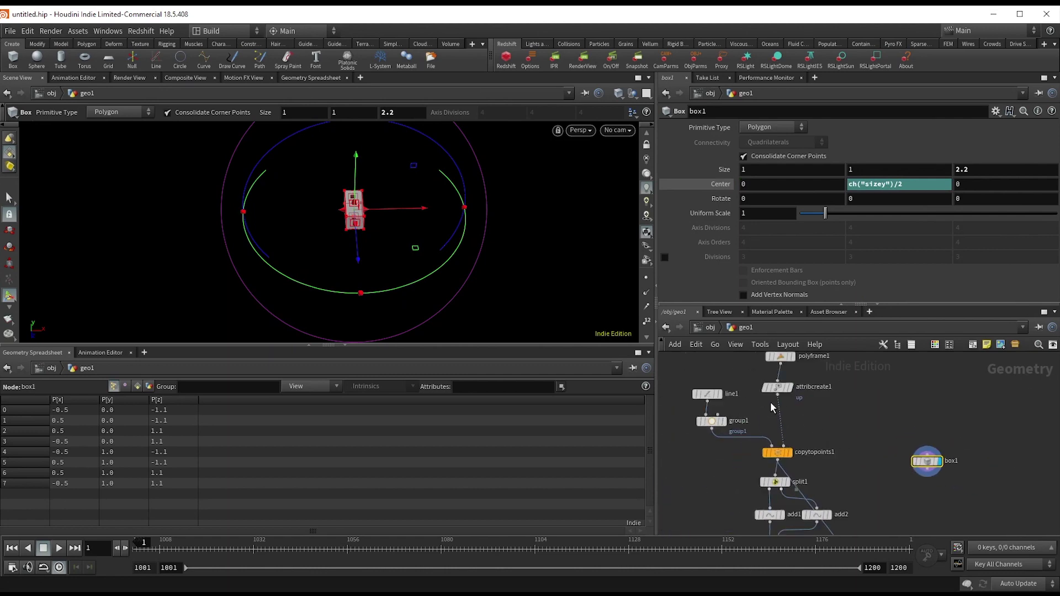
{"action": "left_click", "coordinate": [778, 395]}
{"action": "key", "text": "Tab"}
{"action": "type", "text": "blast"}
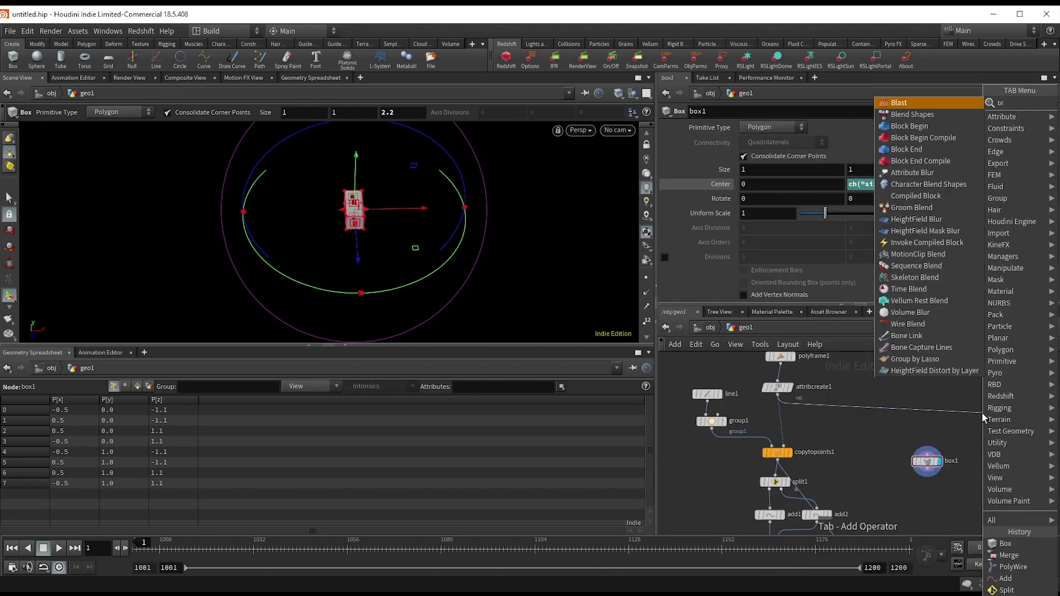
{"action": "key", "text": "Return"}
Step: Set blast1's group type to Points and its group to 0, with Delete Non Selected enabled
{"action": "left_click", "coordinate": [796, 144]}
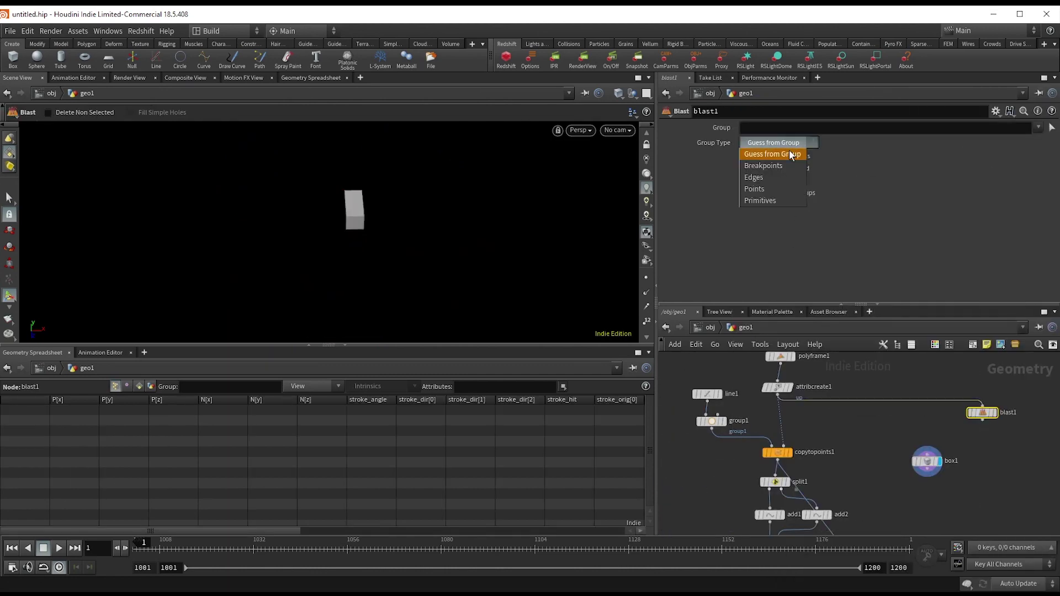
{"action": "left_click", "coordinate": [773, 184]}
{"action": "left_click", "coordinate": [792, 128]}
{"action": "type", "text": "0"}
{"action": "left_click", "coordinate": [772, 170]}
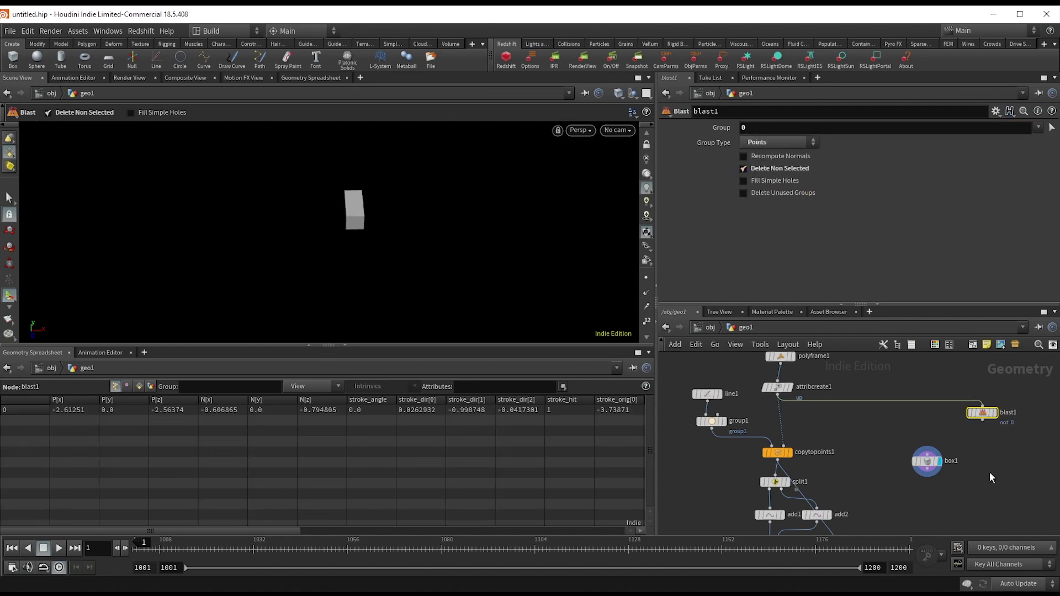
Step: Add a Copy to Points node that copies box1 onto blast1's point, and display it
{"action": "left_click", "coordinate": [928, 470]}
{"action": "key", "text": "Tab"}
{"action": "type", "text": "copy"}
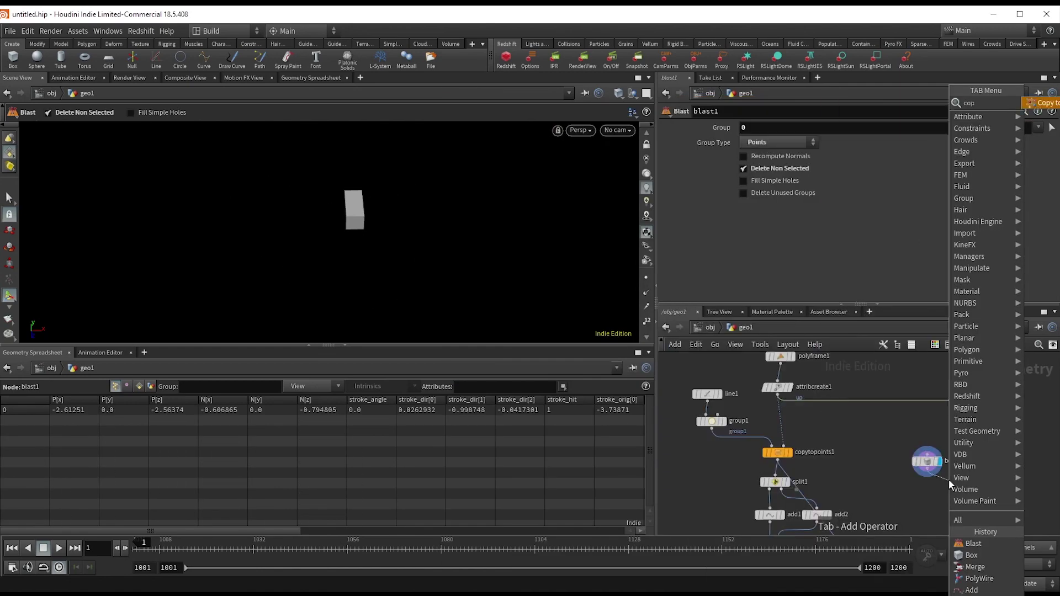
{"action": "key", "text": "Return"}
{"action": "left_click", "coordinate": [954, 484]}
{"action": "left_click", "coordinate": [982, 421]}
{"action": "left_click", "coordinate": [961, 490]}
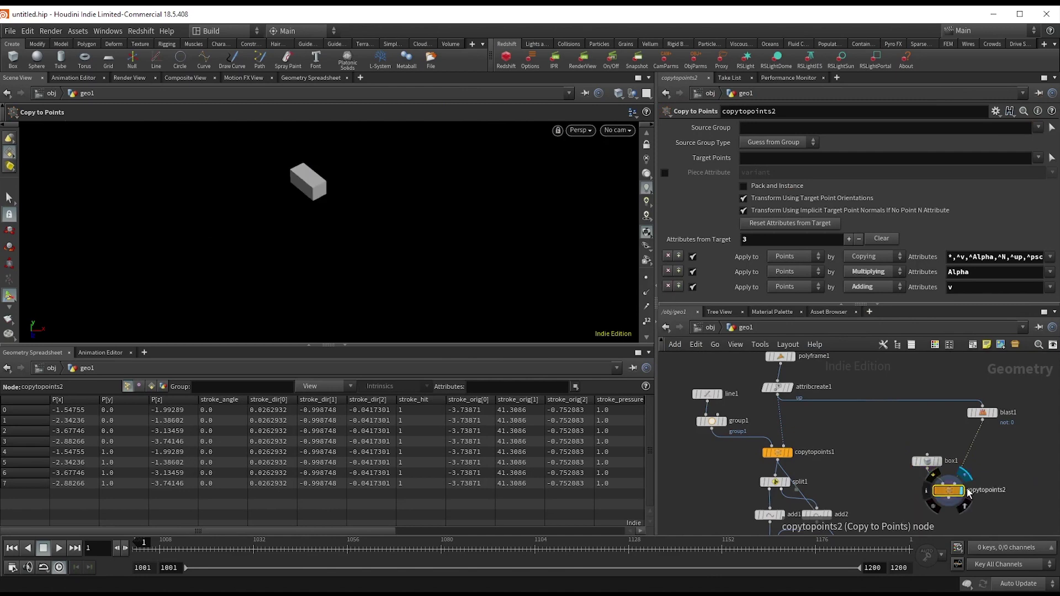
Step: Insert a Transform node on the wire between box1 and copytopoints2
{"action": "key", "text": "Tab"}
{"action": "type", "text": "trans"}
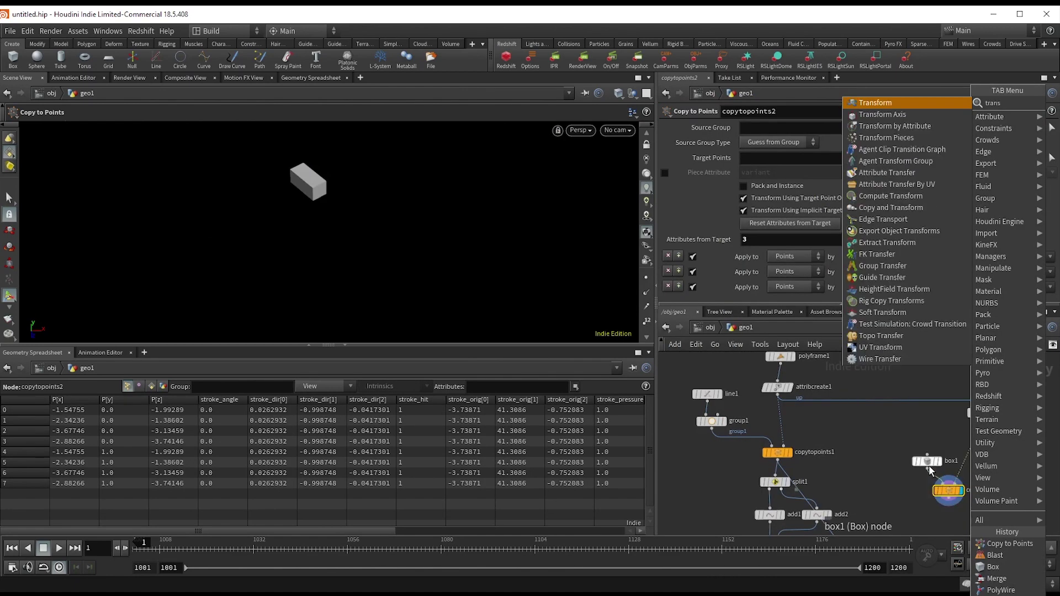
{"action": "key", "text": "Return"}
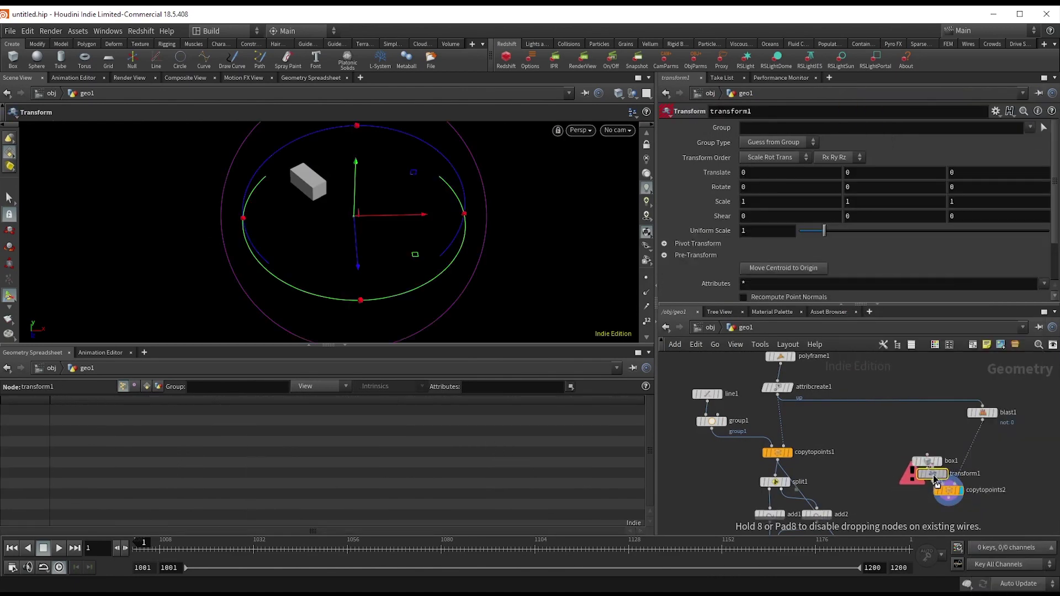
{"action": "left_click", "coordinate": [932, 489]}
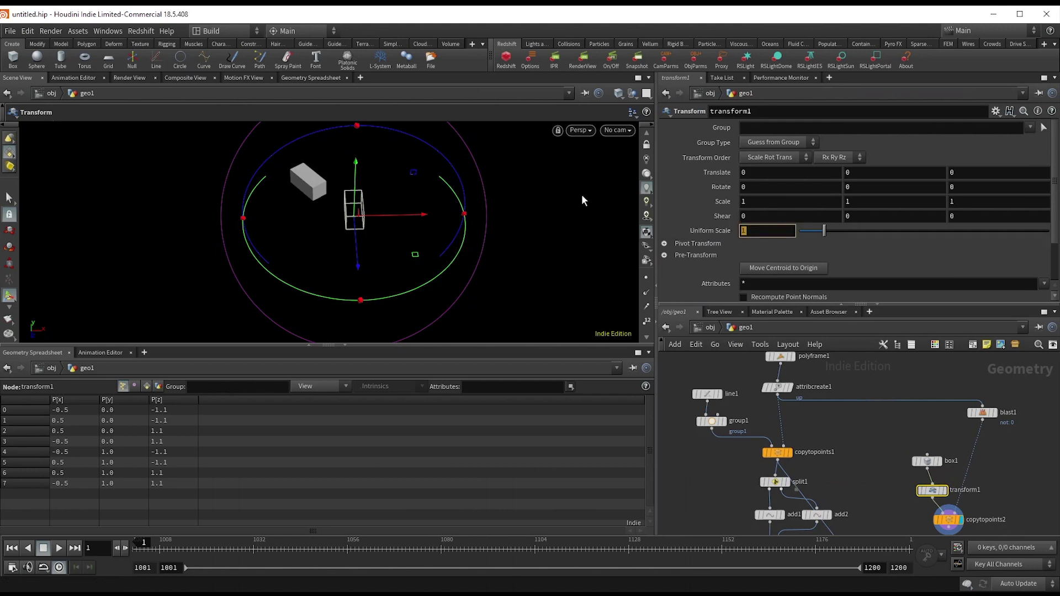
Step: Set transform1's uniform scale to .45
{"action": "type", "text": ".45"}
{"action": "key", "text": "Return"}
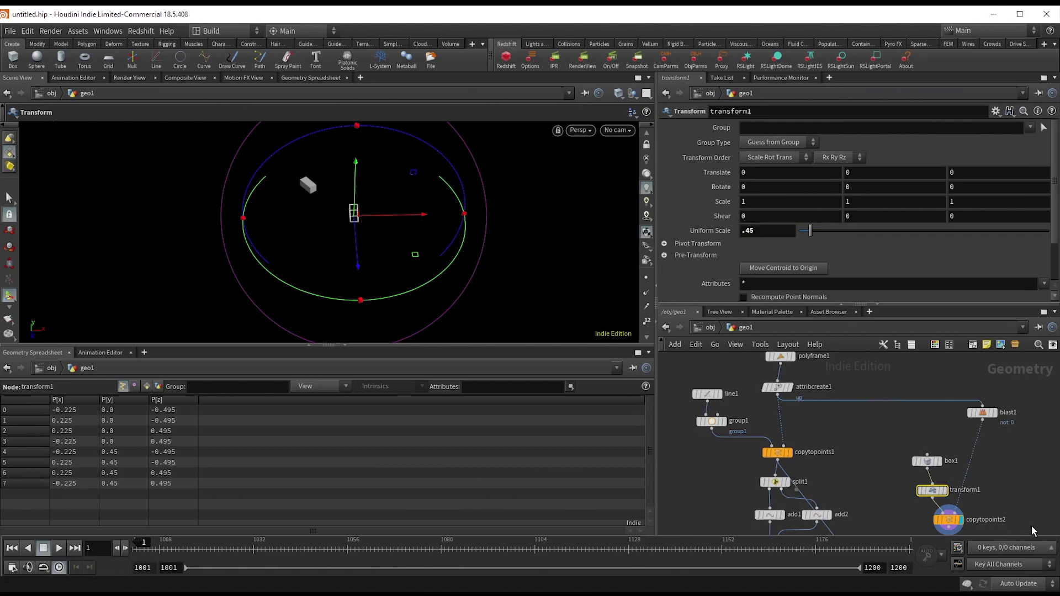
Step: Display attribcreate1's curve with its point numbers turned on to examine the point order along the track
{"action": "mouse_move", "coordinate": [975, 489]}
{"action": "middle_mouse_down"}
{"action": "mouse_move", "coordinate": [852, 434]}
{"action": "mouse_move", "coordinate": [947, 507]}
{"action": "middle_mouse_up"}
{"action": "scroll", "coordinate": [748, 408], "scroll_direction": "up", "scroll_amount": 2}
{"action": "left_click", "coordinate": [766, 402]}
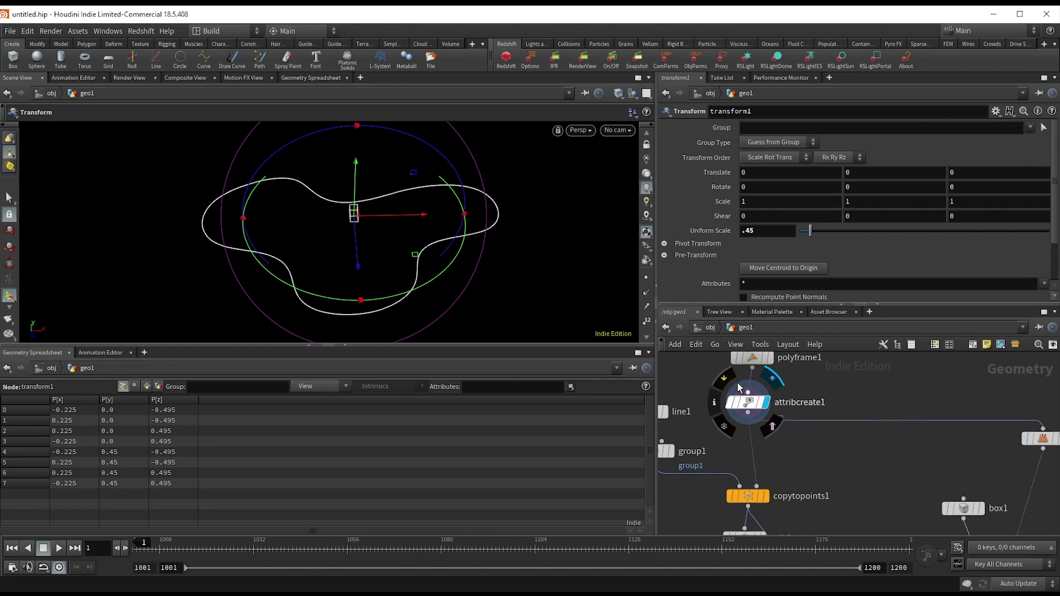
{"action": "left_click", "coordinate": [650, 326]}
{"action": "right_click_drag", "start_coordinate": [364, 208], "coordinate": [468, 245], "text": "alt"}
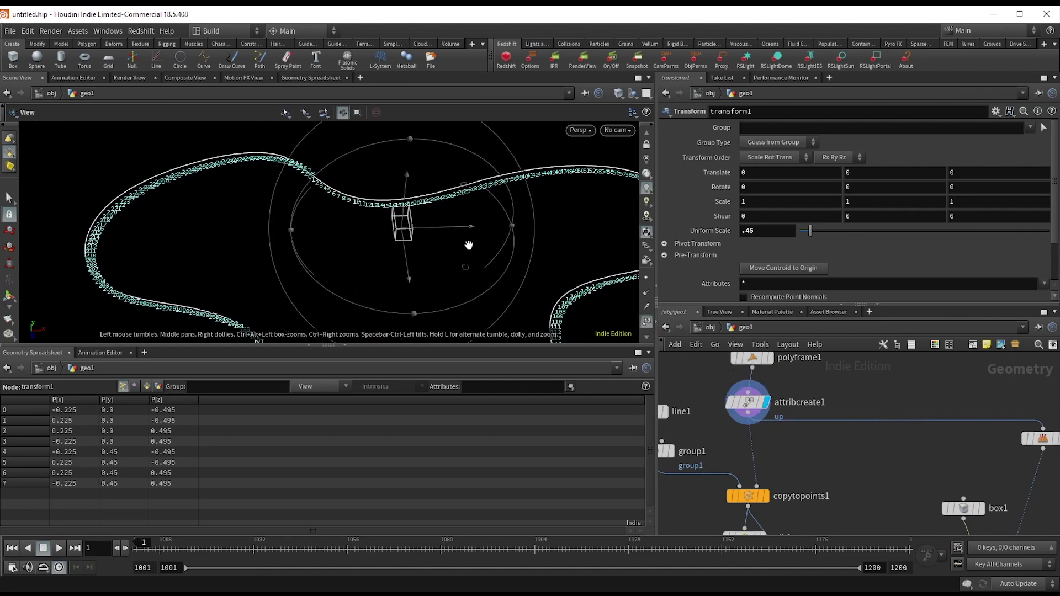
{"action": "left_click_drag", "start_coordinate": [280, 207], "coordinate": [358, 251], "text": "alt"}
Step: Insert a Sort node on the wire between attribcreate1 and blast1, and display it
{"action": "key", "text": "Tab"}
{"action": "type", "text": "s"}
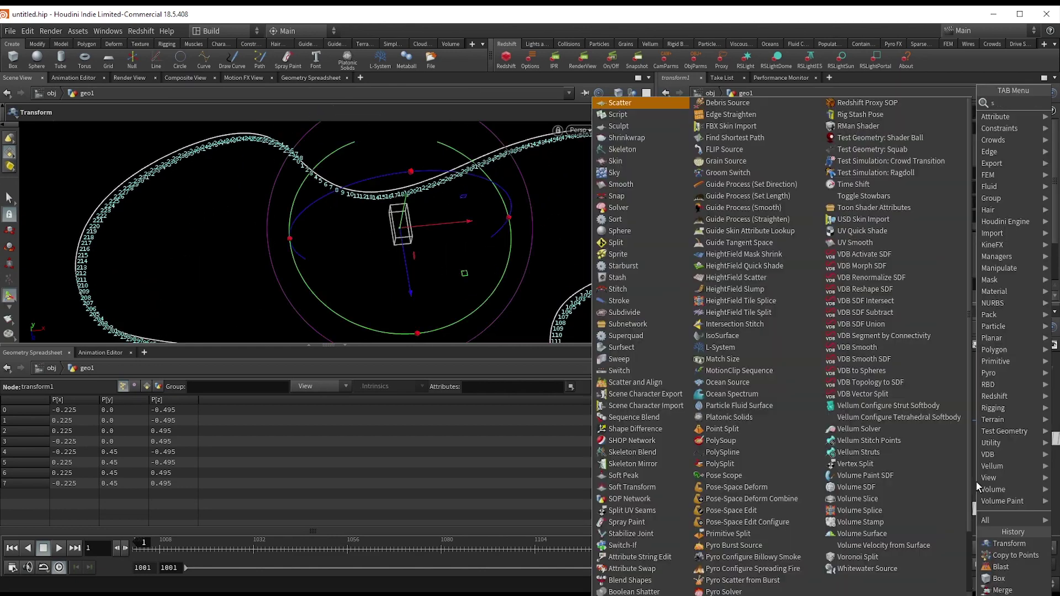
{"action": "type", "text": "ort"}
{"action": "key", "text": "Return"}
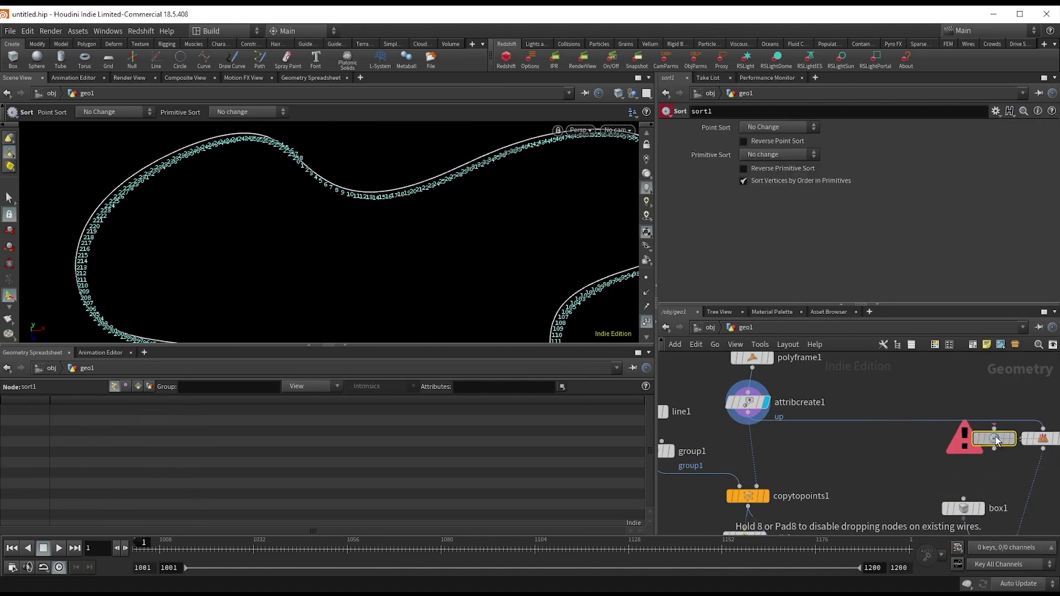
{"action": "left_click", "coordinate": [996, 424]}
{"action": "left_click_drag", "start_coordinate": [997, 425], "coordinate": [1024, 429]}
{"action": "left_click", "coordinate": [1044, 406]}
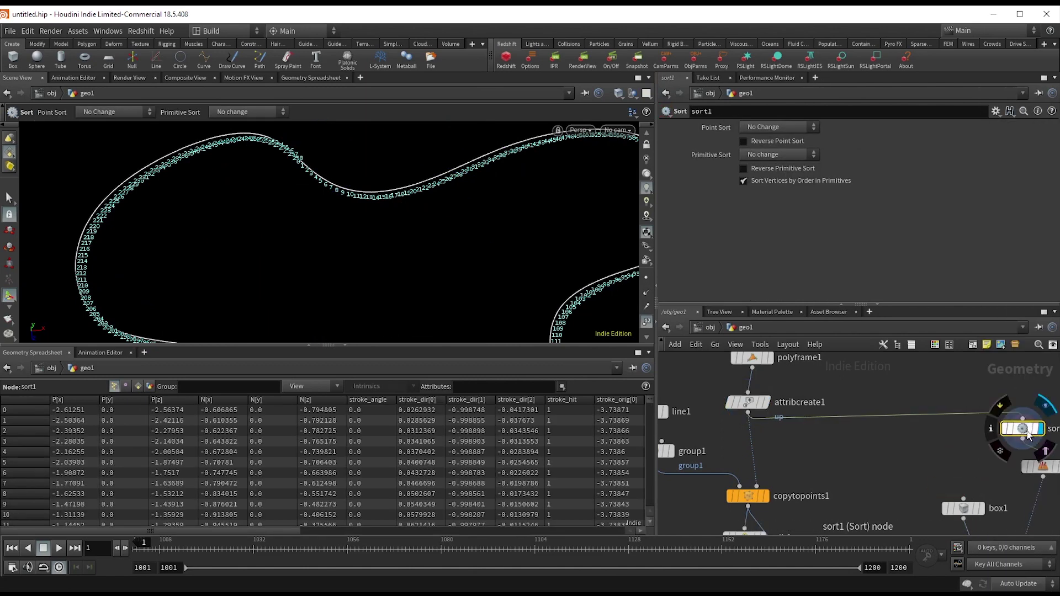
Step: Set sort1's Point Sort to Shift
{"action": "scroll", "coordinate": [288, 147], "scroll_direction": "up", "scroll_amount": 3}
{"action": "left_click", "coordinate": [756, 128]}
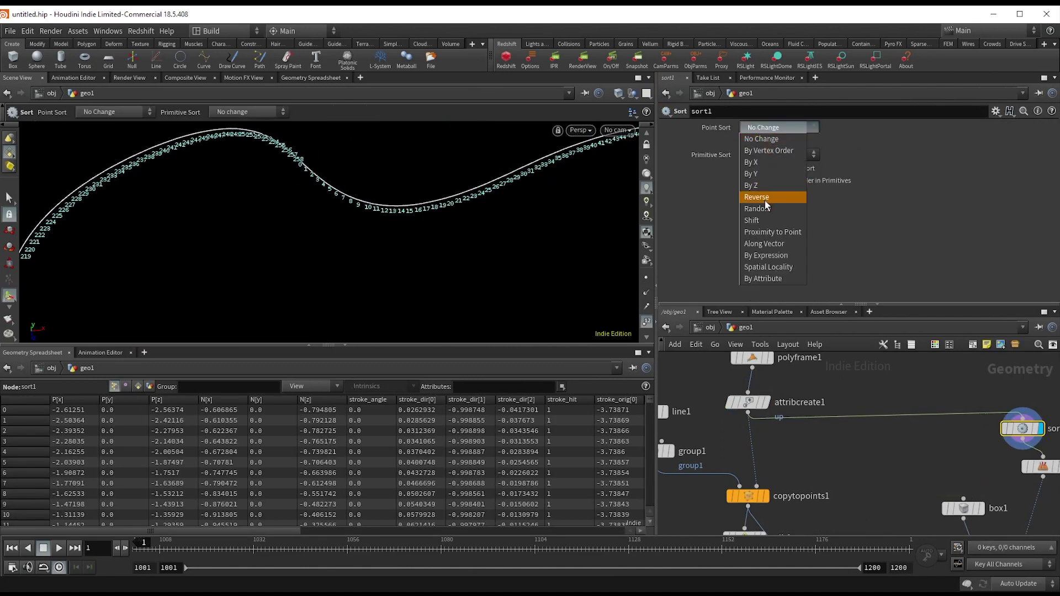
{"action": "left_click", "coordinate": [752, 220]}
Step: Try different Shift offset values on sort1, including 14, to see how the point numbers move along the curve
{"action": "mouse_move", "coordinate": [830, 141]}
{"action": "left_mouse_down"}
{"action": "mouse_move", "coordinate": [860, 144]}
{"action": "mouse_move", "coordinate": [807, 144]}
{"action": "mouse_move", "coordinate": [819, 144]}
{"action": "left_mouse_up"}
{"action": "key", "text": "space"}
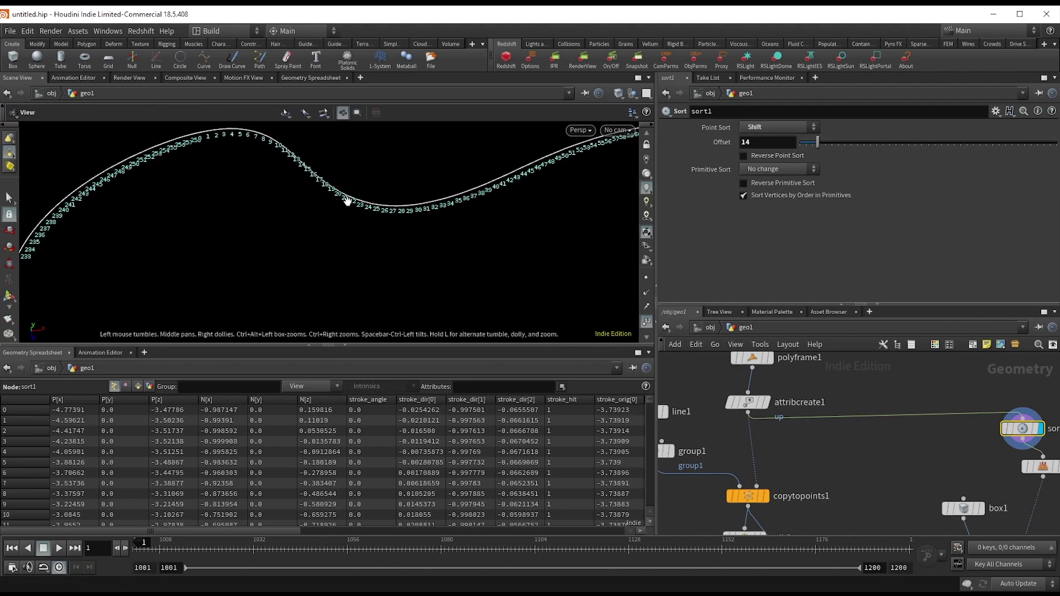
{"action": "middle_click_drag", "start_coordinate": [347, 201], "coordinate": [530, 221]}
{"action": "mouse_move", "coordinate": [818, 144]}
{"action": "left_mouse_down"}
{"action": "mouse_move", "coordinate": [853, 150]}
{"action": "mouse_move", "coordinate": [806, 150]}
{"action": "left_mouse_up"}
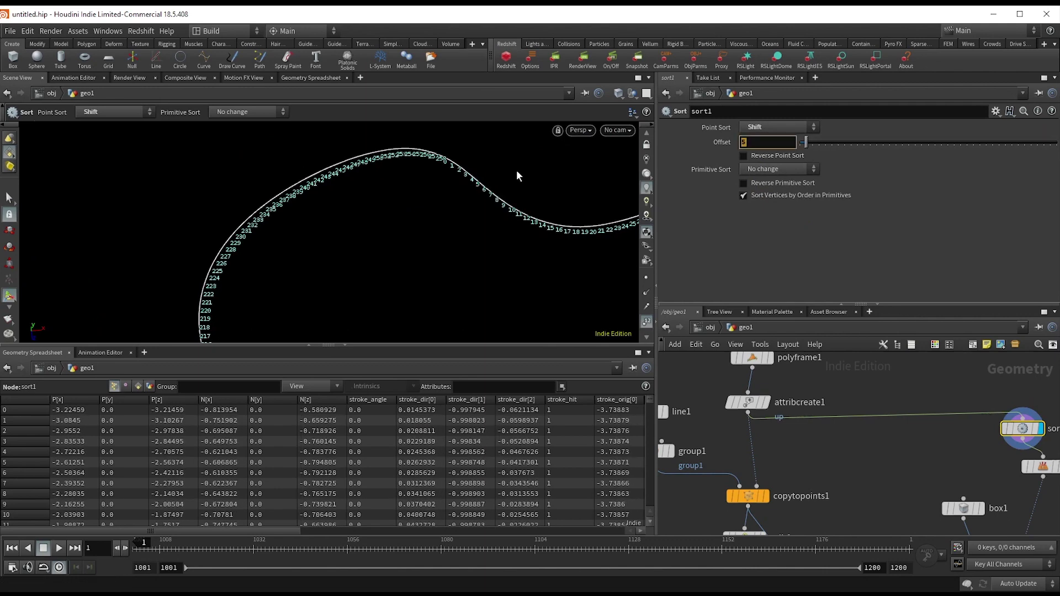
Step: Set sort1's offset to $F and play the timeline briefly to preview the shifting point numbers
{"action": "type", "text": "$F"}
{"action": "key", "text": "Return"}
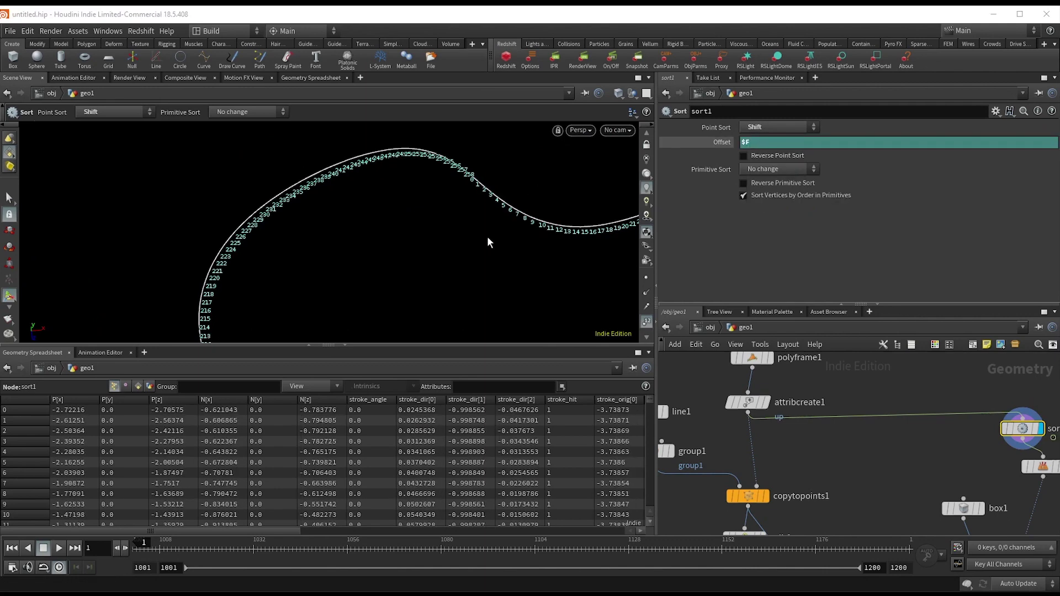
{"action": "right_click_drag", "start_coordinate": [460, 241], "coordinate": [323, 248]}
{"action": "middle_click_drag", "start_coordinate": [323, 249], "coordinate": [290, 243]}
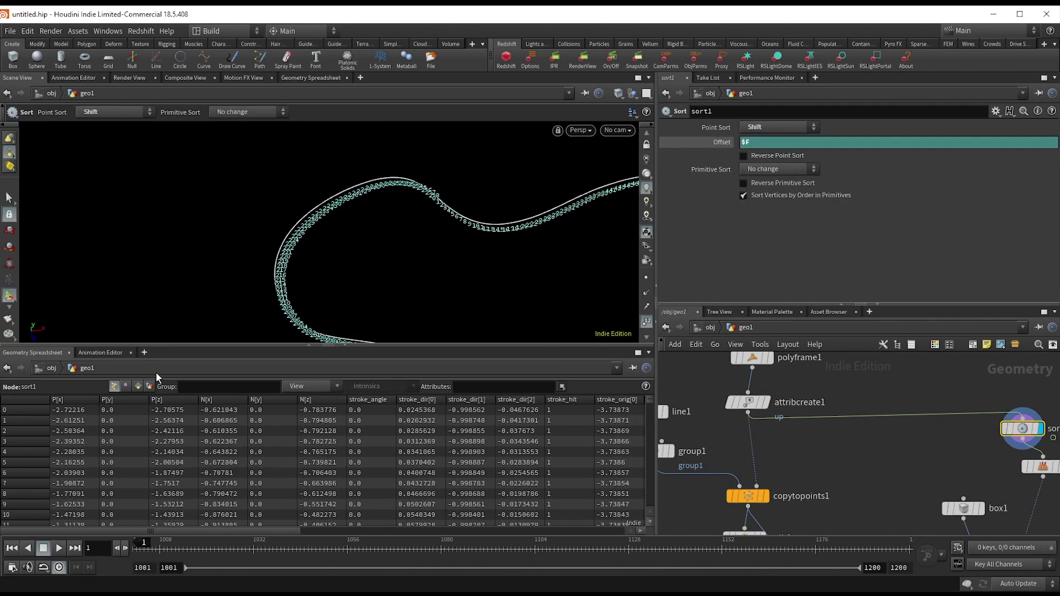
{"action": "left_click", "coordinate": [61, 549]}
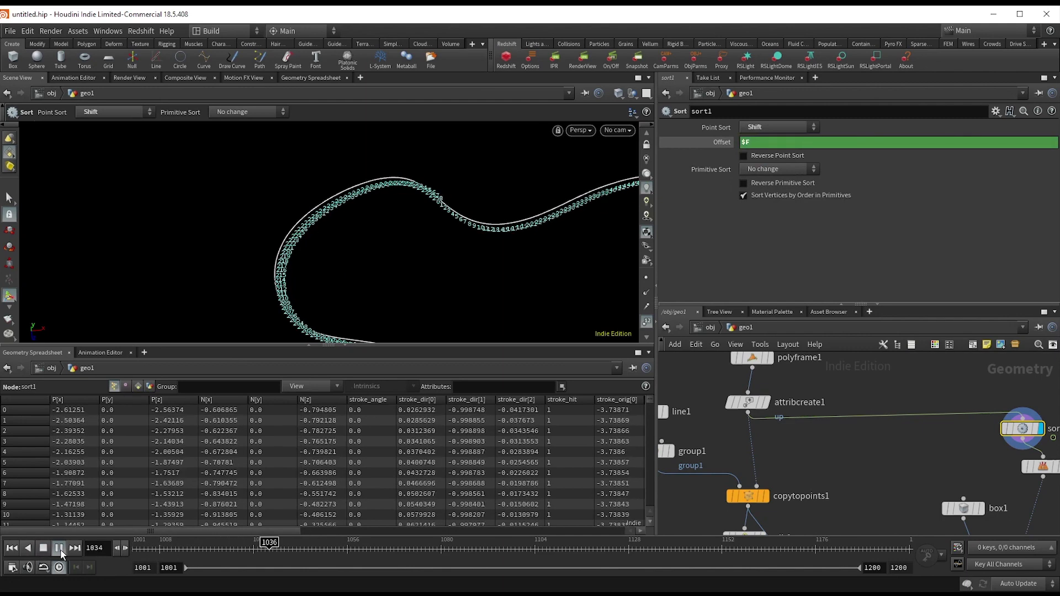
{"action": "left_click", "coordinate": [60, 549]}
Step: Display copytopoints2 and scrub the timeline to check how the box travels along the curve
{"action": "middle_click_drag", "start_coordinate": [930, 476], "coordinate": [816, 372]}
{"action": "scroll", "coordinate": [891, 395], "scroll_direction": "down", "scroll_amount": 1}
{"action": "middle_click_drag", "start_coordinate": [984, 450], "coordinate": [930, 472]}
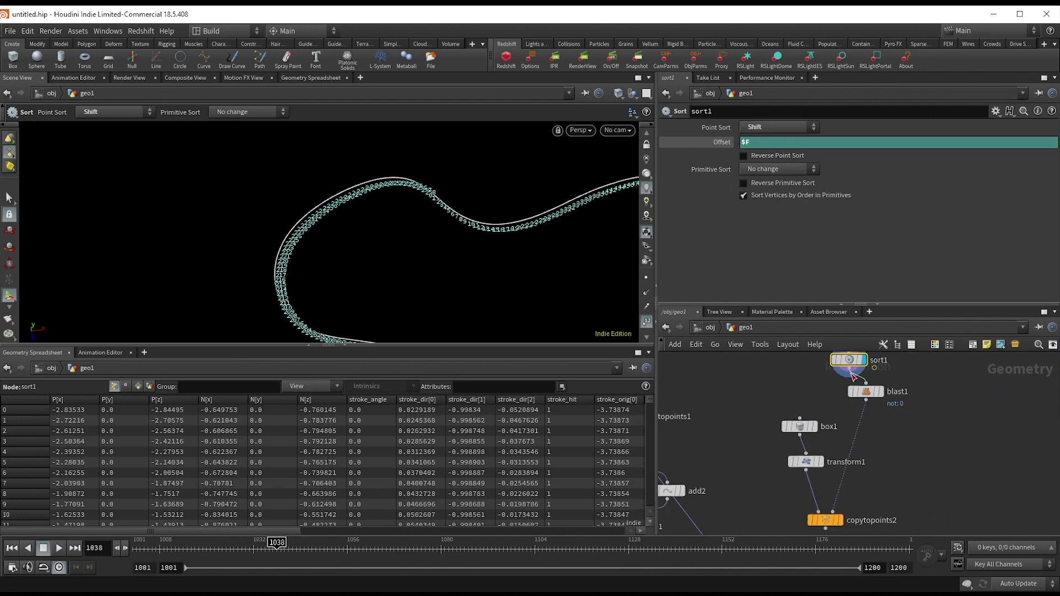
{"action": "left_click", "coordinate": [843, 522]}
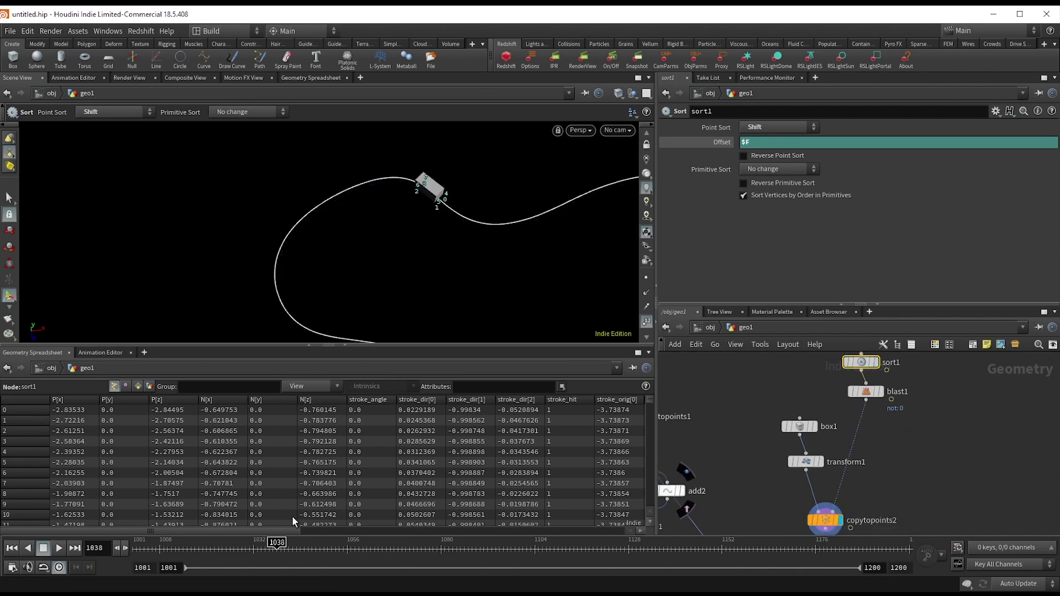
{"action": "left_click_drag", "start_coordinate": [251, 549], "coordinate": [578, 549]}
{"action": "middle_click_drag", "start_coordinate": [472, 275], "coordinate": [361, 189], "text": "alt"}
{"action": "right_click_drag", "start_coordinate": [362, 188], "coordinate": [295, 250], "text": "alt"}
{"action": "key", "text": "Return"}
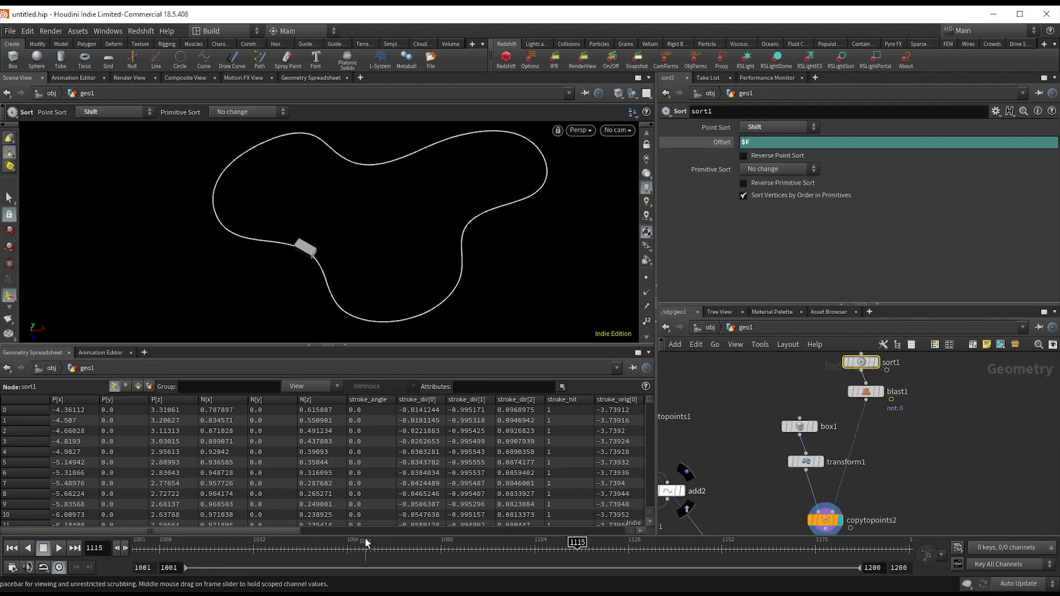
{"action": "left_click_drag", "start_coordinate": [366, 539], "coordinate": [508, 542]}
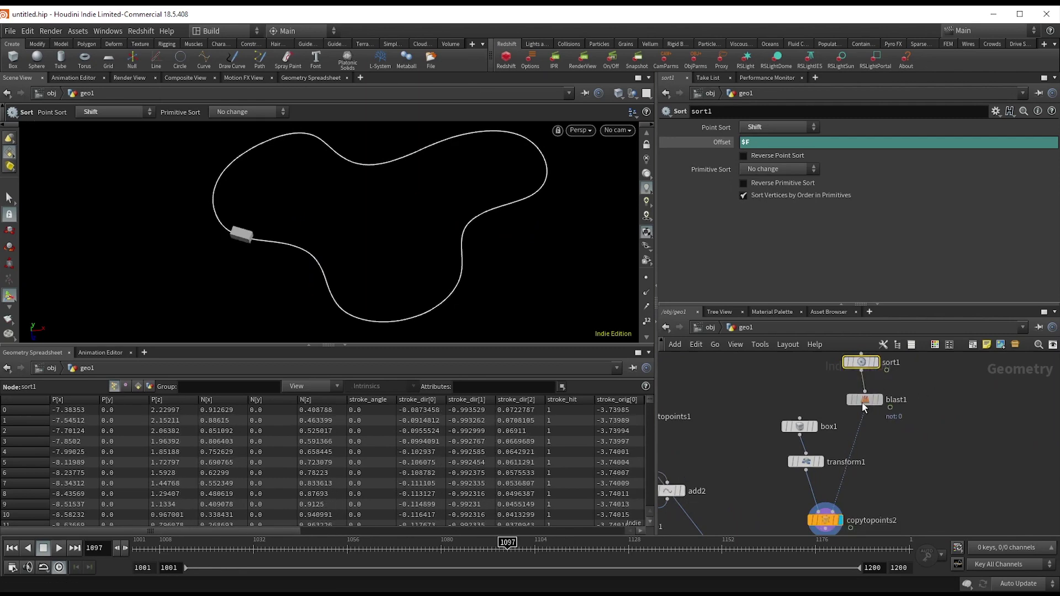
Step: Line blast1 up beneath sort1 and insert a Copy and Transform node between transform1 and copytopoints2
{"action": "left_click_drag", "start_coordinate": [863, 404], "coordinate": [860, 430]}
{"action": "key", "text": "Tab"}
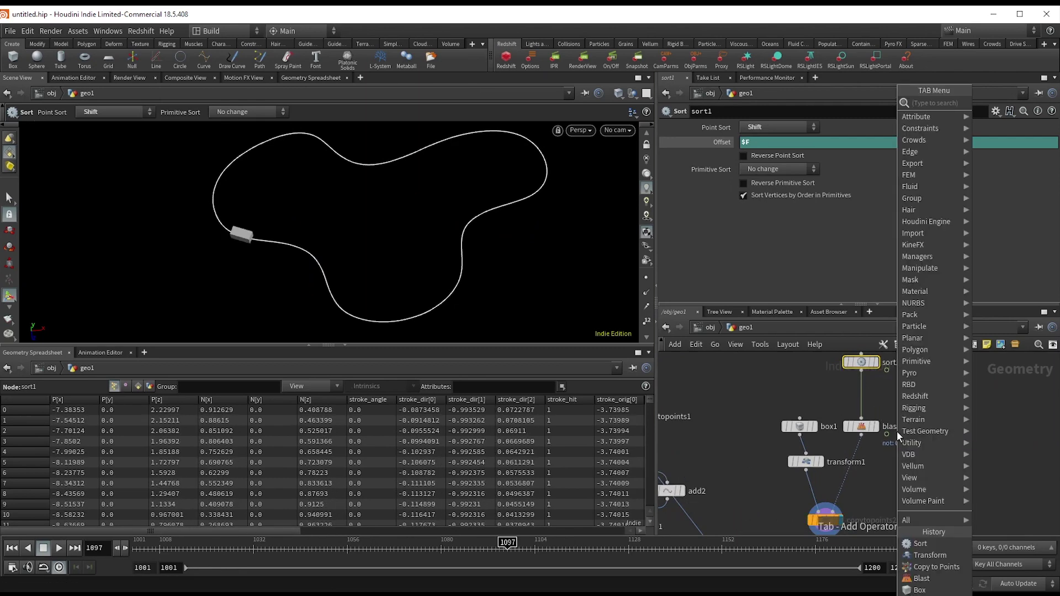
{"action": "type", "text": "copy"}
{"action": "key", "text": "Return"}
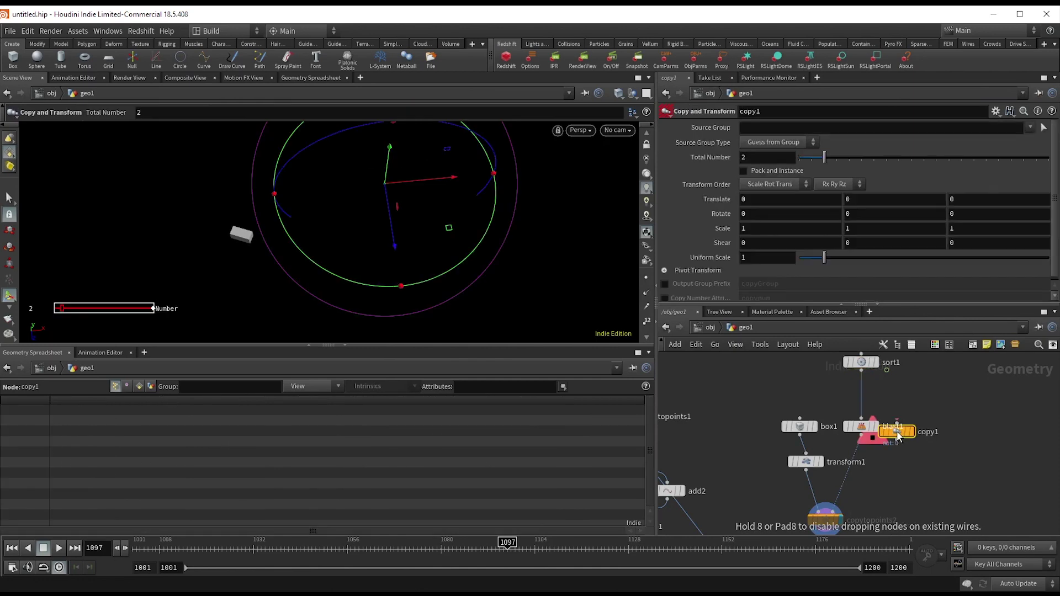
{"action": "left_click", "coordinate": [811, 497]}
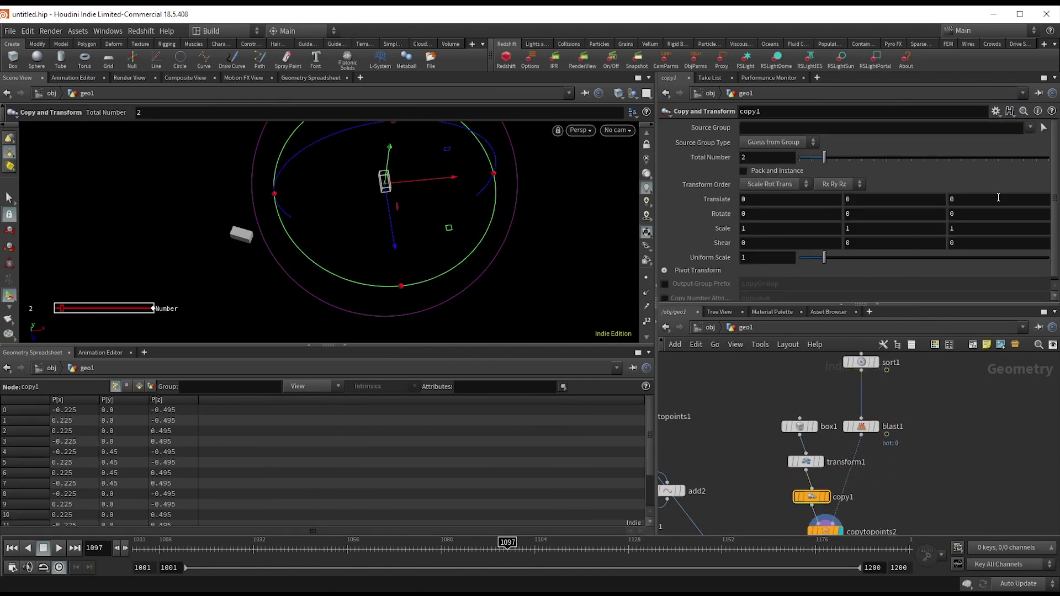
Step: Set copy1 to 5 copies with a Z translate of -1.3, and scrub the timeline to frame 1120
{"action": "middle_click_drag", "start_coordinate": [997, 200], "coordinate": [948, 202]}
{"action": "left_click_drag", "start_coordinate": [824, 158], "coordinate": [862, 162]}
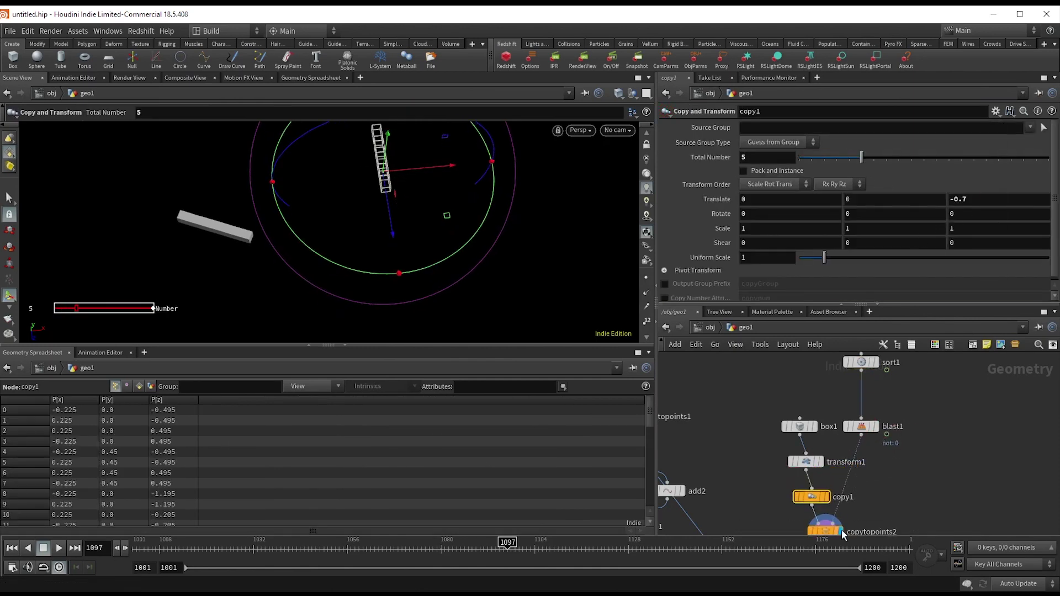
{"action": "middle_click_drag", "start_coordinate": [1002, 201], "coordinate": [972, 201]}
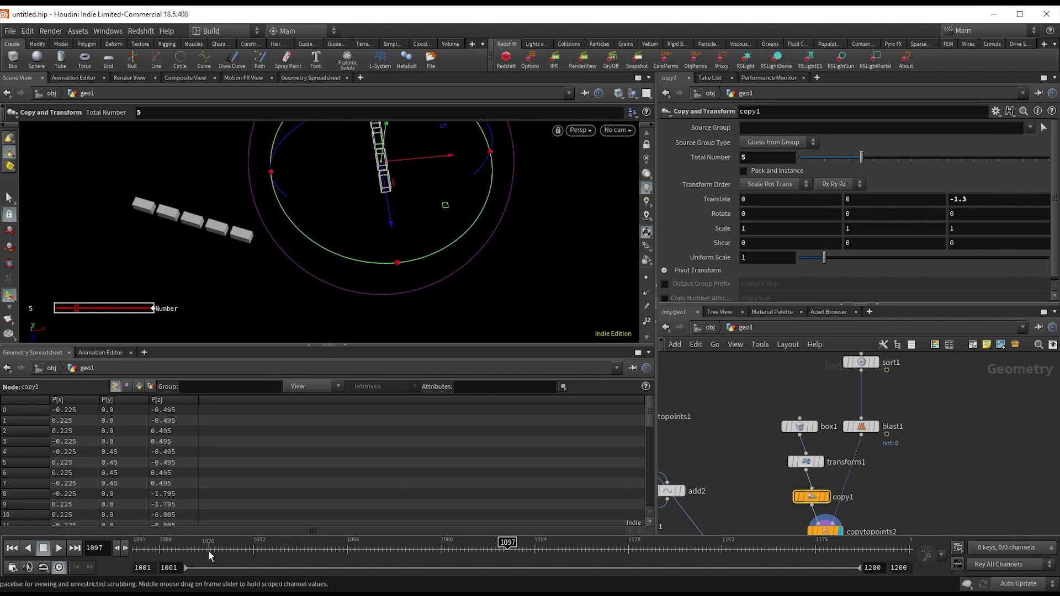
{"action": "left_click_drag", "start_coordinate": [210, 555], "coordinate": [597, 578]}
Step: Wire copytopoints2's output into merge2 and display merge2 to show the train together with the track
{"action": "scroll", "coordinate": [806, 462], "scroll_direction": "down", "scroll_amount": 3}
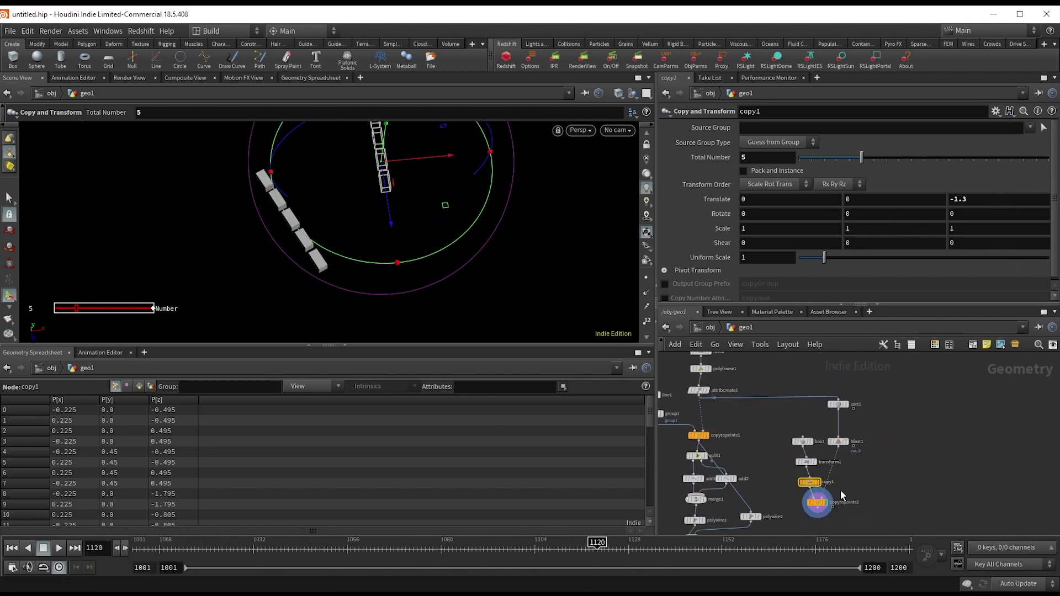
{"action": "middle_click_drag", "start_coordinate": [760, 528], "coordinate": [797, 433]}
{"action": "left_click", "coordinate": [732, 438]}
{"action": "left_click", "coordinate": [856, 412]}
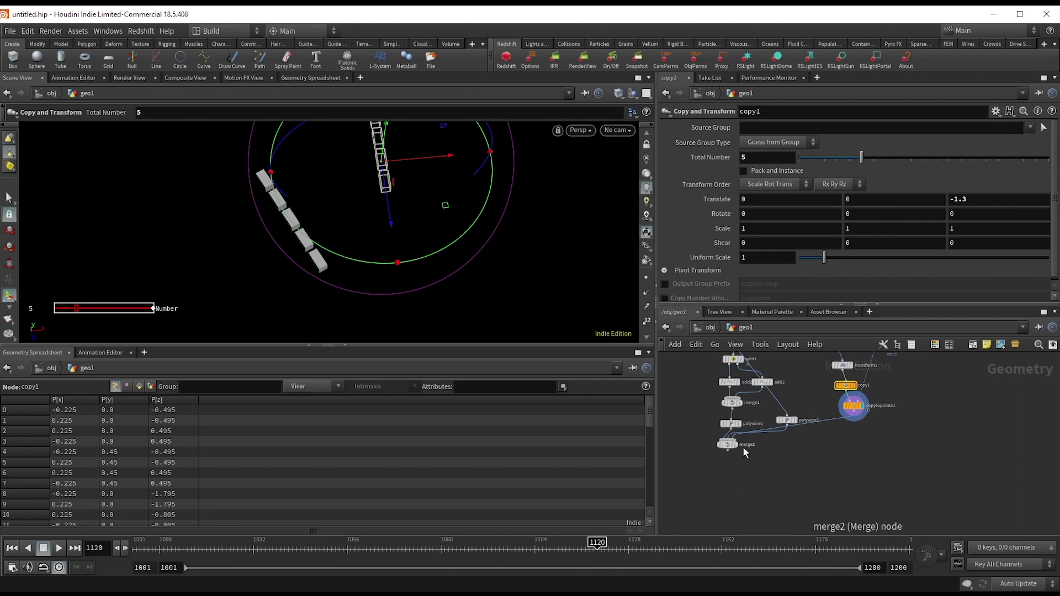
{"action": "scroll", "coordinate": [742, 446], "scroll_direction": "up", "scroll_amount": 3}
{"action": "left_click", "coordinate": [730, 442]}
{"action": "middle_click_drag", "start_coordinate": [987, 421], "coordinate": [847, 531]}
{"action": "scroll", "coordinate": [843, 469], "scroll_direction": "down", "scroll_amount": 1}
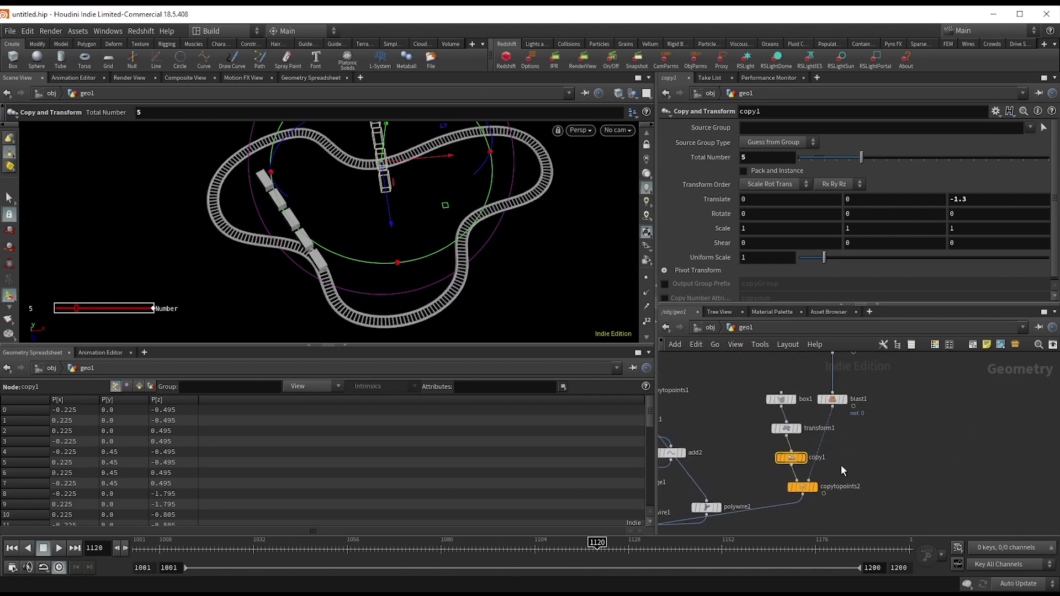
Step: Delete the copy1 node from between transform1 and copytopoints2
{"action": "scroll", "coordinate": [804, 459], "scroll_direction": "up", "scroll_amount": 1}
{"action": "left_click", "coordinate": [786, 456]}
{"action": "key", "text": "Delete"}
Step: Move the box1 and transform1 nodes together farther away from blast1 in the network
{"action": "scroll", "coordinate": [790, 456], "scroll_direction": "down", "scroll_amount": 2}
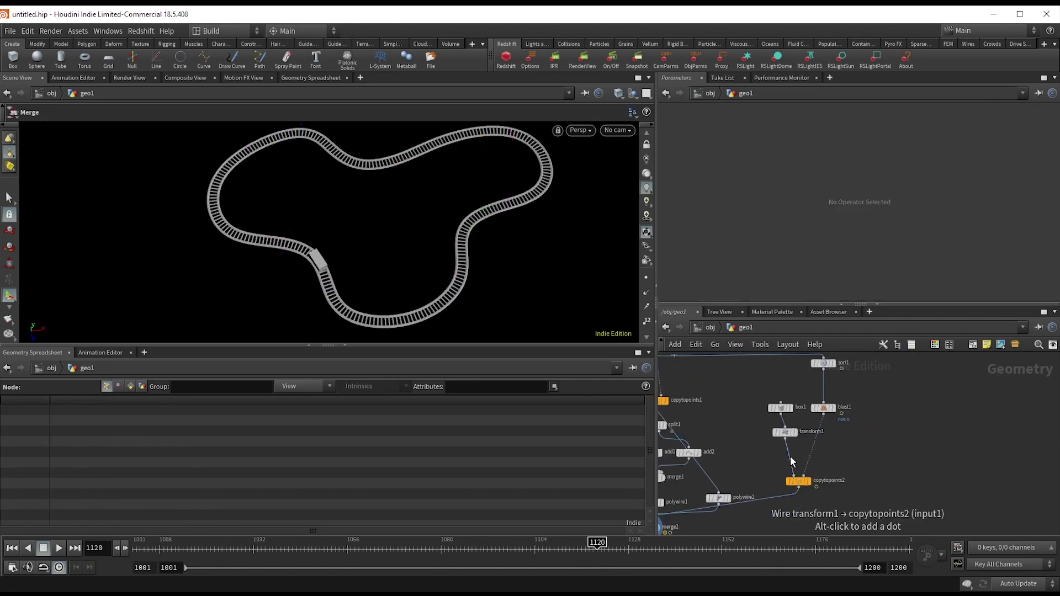
{"action": "left_click_drag", "start_coordinate": [746, 383], "coordinate": [791, 436]}
{"action": "left_click", "coordinate": [806, 435]}
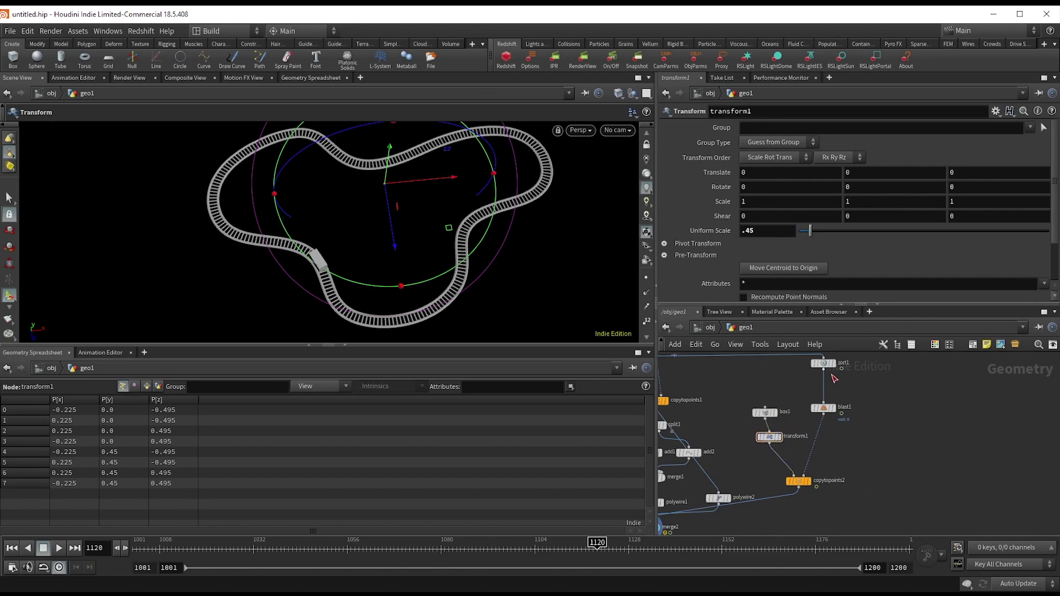
Step: Add a For-Each Number block fed by sort1's output, placed beside blast1
{"action": "left_click", "coordinate": [824, 369]}
{"action": "key", "text": "Tab"}
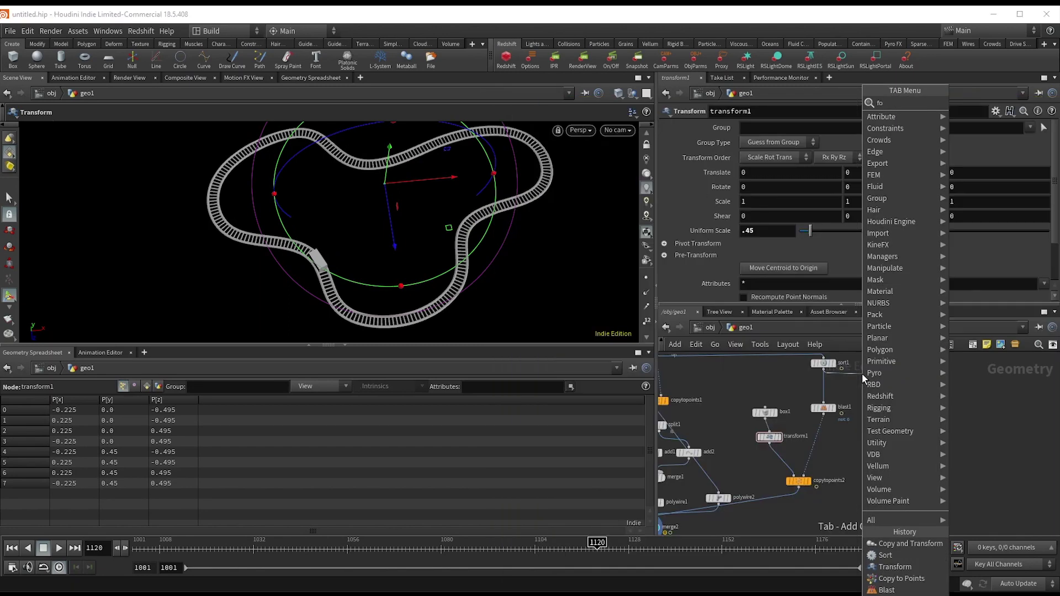
{"action": "type", "text": "forea"}
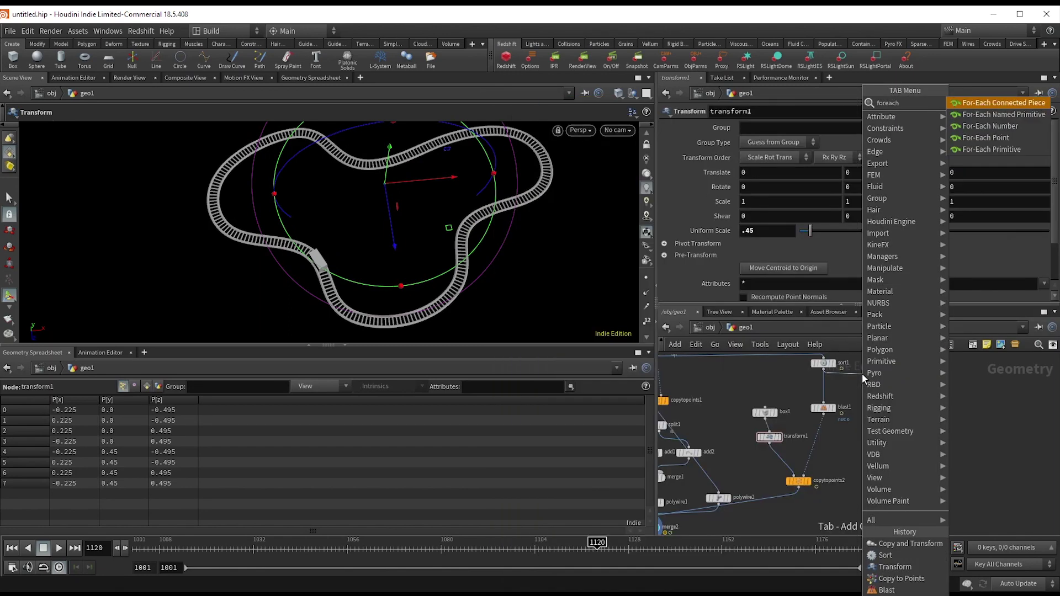
{"action": "type", "text": "ch"}
{"action": "key", "text": "Down"}
{"action": "key", "text": "Down"}
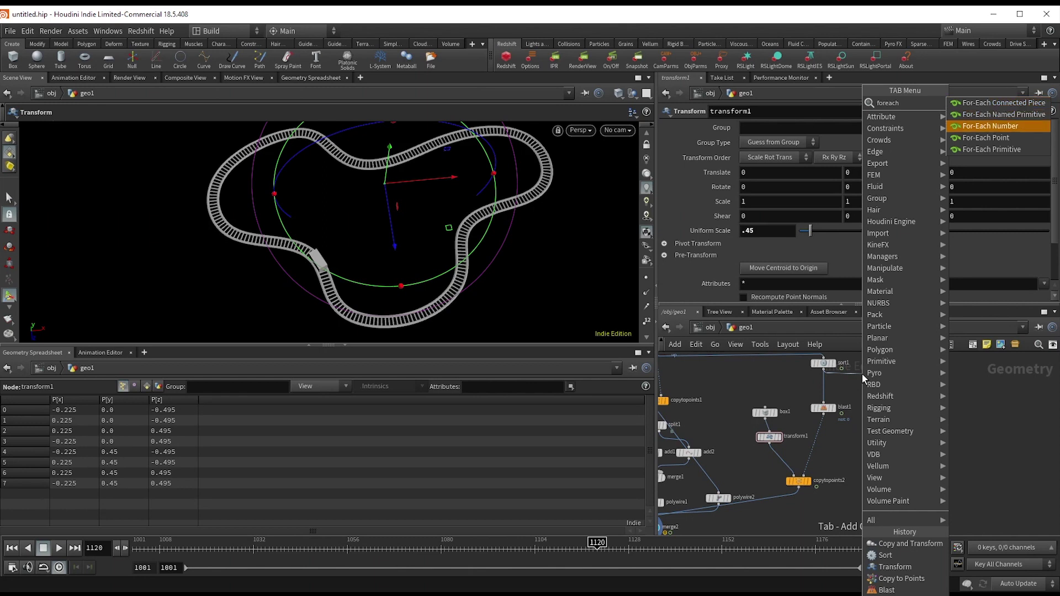
{"action": "key", "text": "Return"}
{"action": "left_click", "coordinate": [862, 374]}
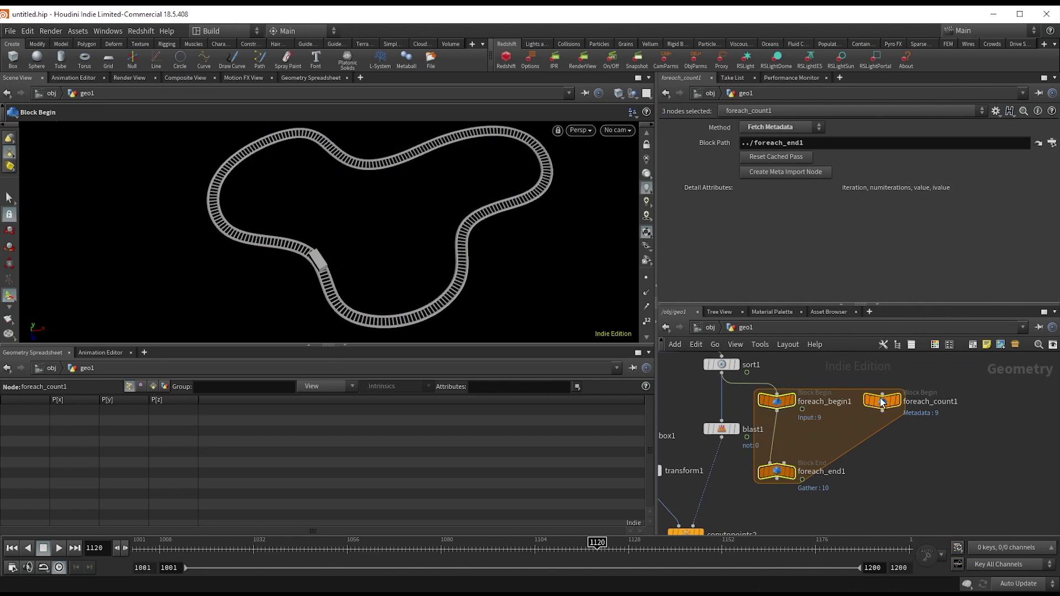
Step: Show foreach_count1's detail attributes in the spreadsheet and rename the node to info
{"action": "left_click", "coordinate": [886, 403]}
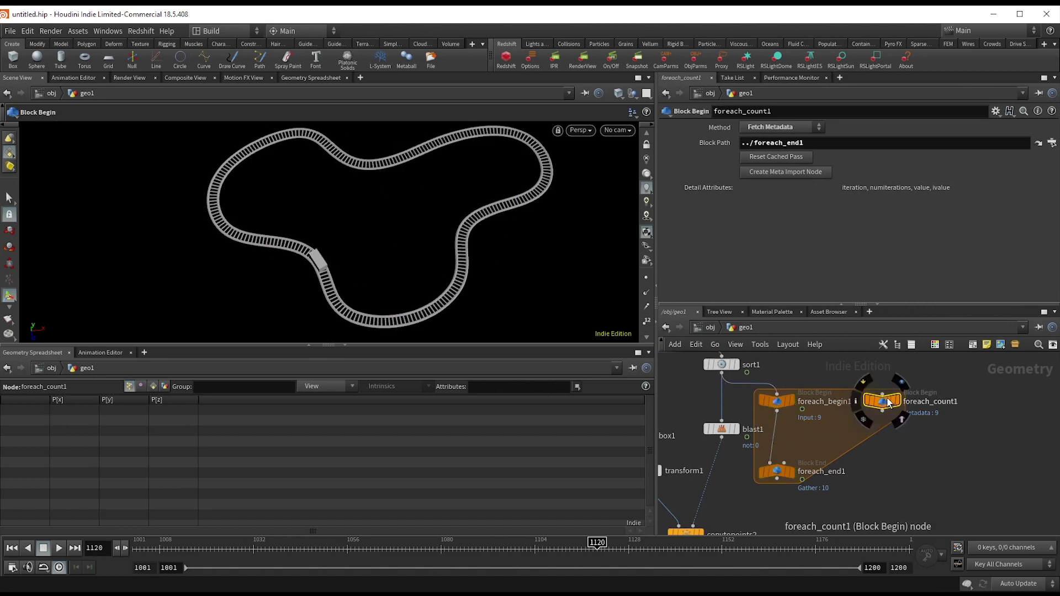
{"action": "left_click", "coordinate": [164, 387]}
{"action": "double_click", "coordinate": [951, 403]}
{"action": "type", "text": "i"}
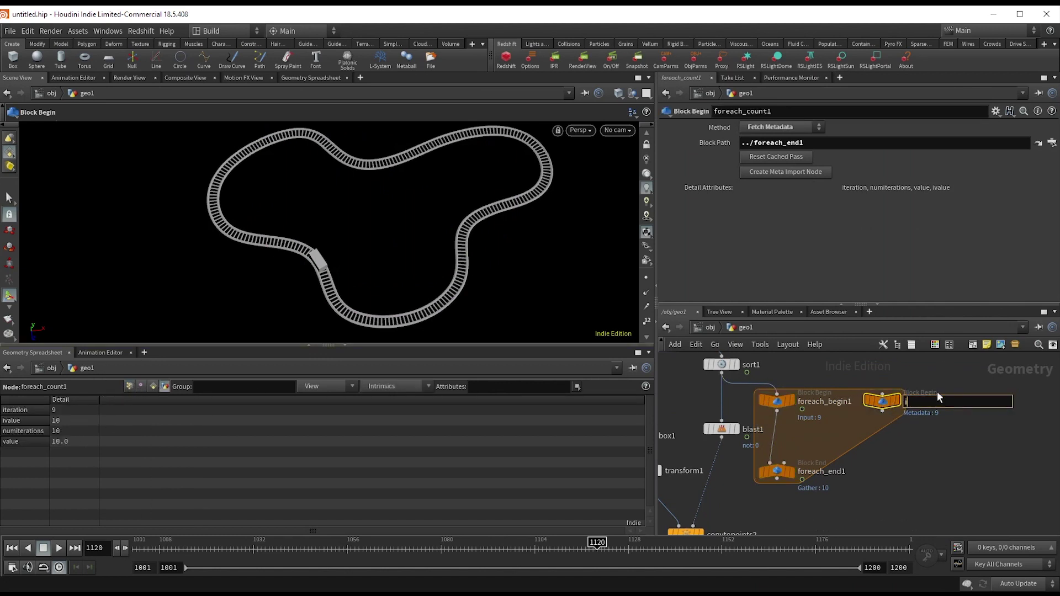
{"action": "type", "text": "nfo"}
{"action": "key", "text": "Return"}
Step: Insert blast1 between foreach_begin1 and foreach_end1, and wire foreach_end1 into copytopoints2's second input
{"action": "left_click_drag", "start_coordinate": [726, 434], "coordinate": [782, 439]}
{"action": "left_click", "coordinate": [792, 477]}
{"action": "mouse_move", "coordinate": [829, 505]}
{"action": "middle_mouse_down"}
{"action": "mouse_move", "coordinate": [854, 455]}
{"action": "mouse_move", "coordinate": [975, 446]}
{"action": "mouse_move", "coordinate": [842, 499]}
{"action": "middle_mouse_up"}
{"action": "scroll", "coordinate": [835, 446], "scroll_direction": "down", "scroll_amount": 3}
{"action": "scroll", "coordinate": [754, 488], "scroll_direction": "up", "scroll_amount": 2}
{"action": "left_click", "coordinate": [772, 489]}
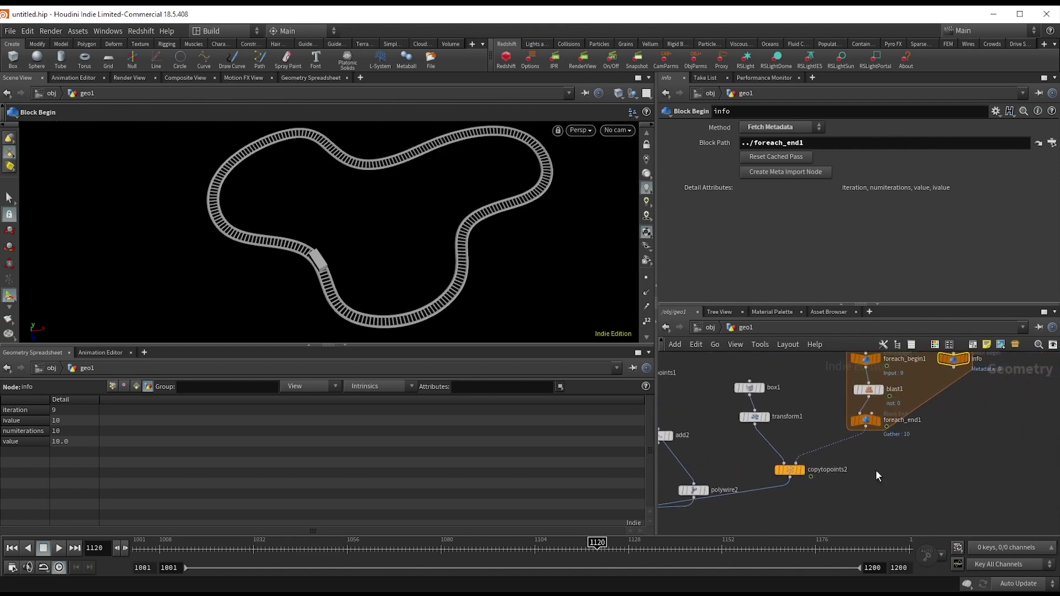
Step: Examine foreach_end1's node information for its point count, and check the box on the track in the viewport
{"action": "middle_click", "coordinate": [863, 421]}
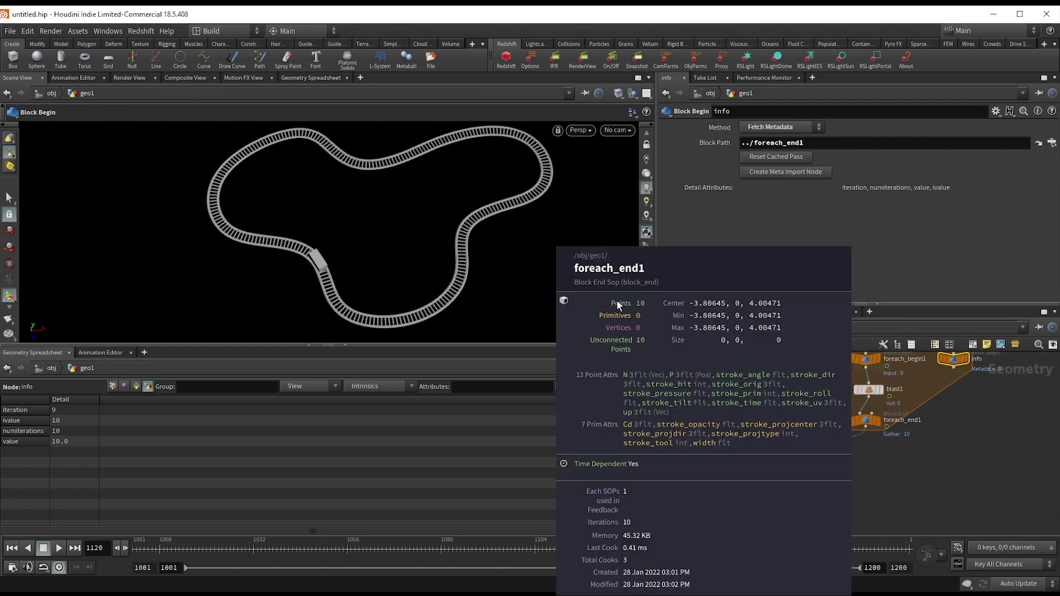
{"action": "mouse_move", "coordinate": [337, 268]}
{"action": "left_mouse_down", "text": "alt"}
{"action": "mouse_move", "coordinate": [364, 270]}
{"action": "mouse_move", "coordinate": [350, 276]}
{"action": "left_mouse_up", "text": "alt"}
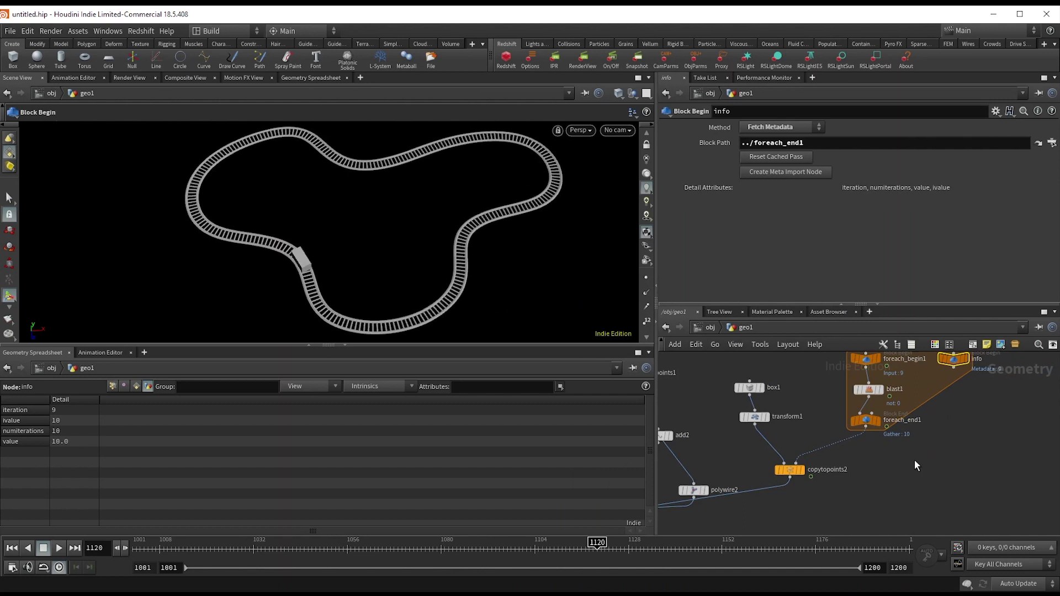
Step: Move sort1 directly above the loop block and insert a new Sort node between foreach_begin1 and blast1
{"action": "scroll", "coordinate": [915, 459], "scroll_direction": "down", "scroll_amount": 3}
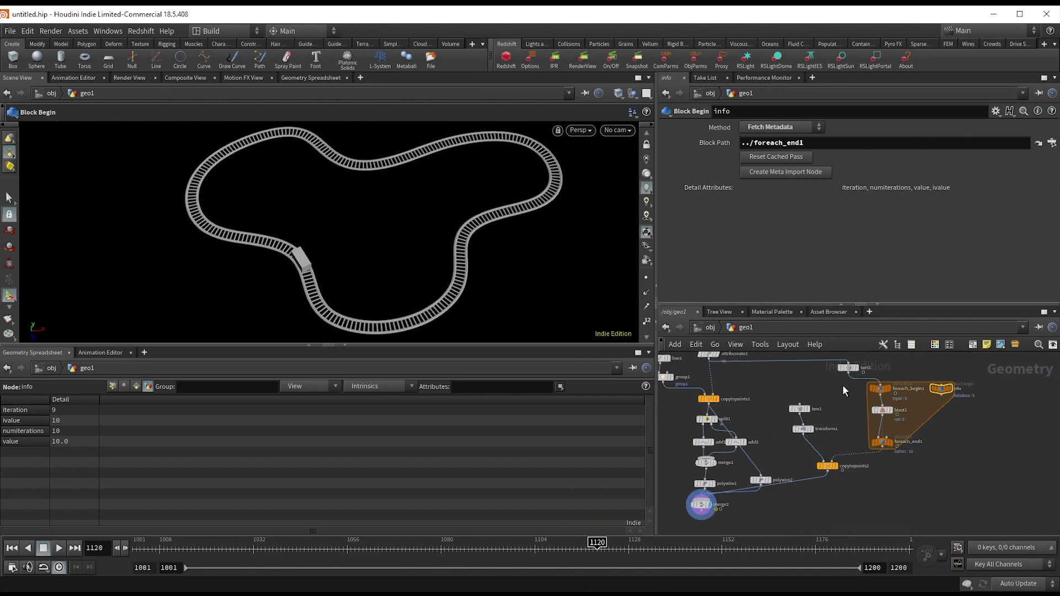
{"action": "left_click_drag", "start_coordinate": [867, 372], "coordinate": [880, 376]}
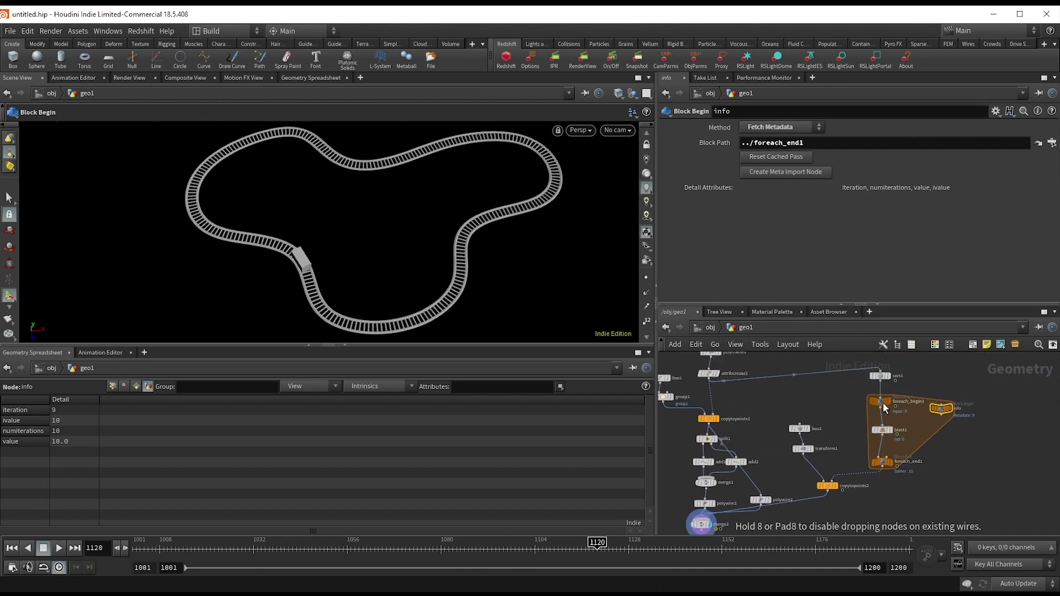
{"action": "scroll", "coordinate": [884, 412], "scroll_direction": "up", "scroll_amount": 2}
{"action": "key", "text": "Tab"}
{"action": "type", "text": "sort"}
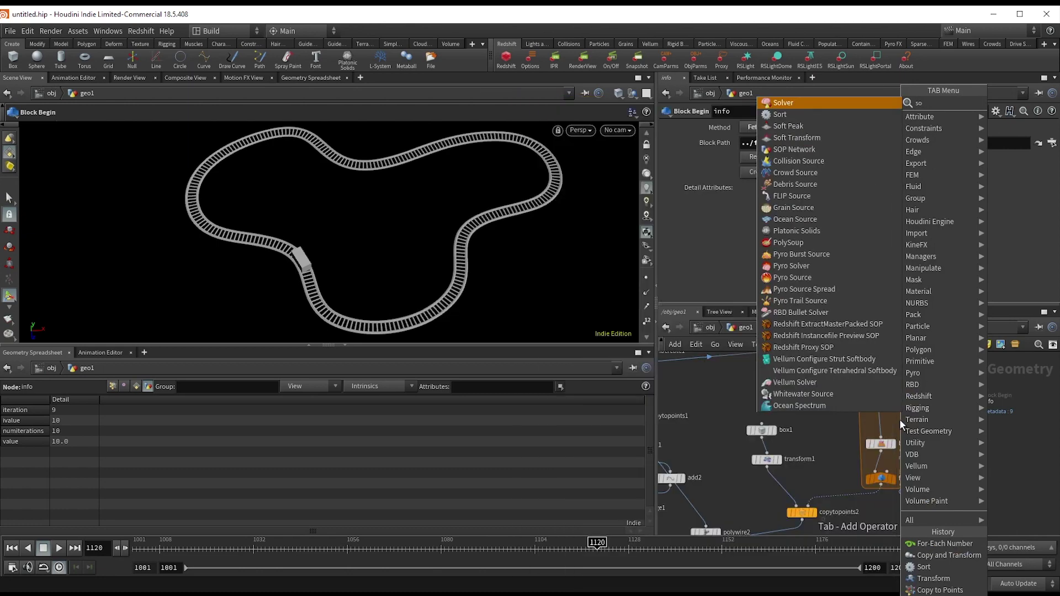
{"action": "key", "text": "Return"}
{"action": "left_click", "coordinate": [886, 422]}
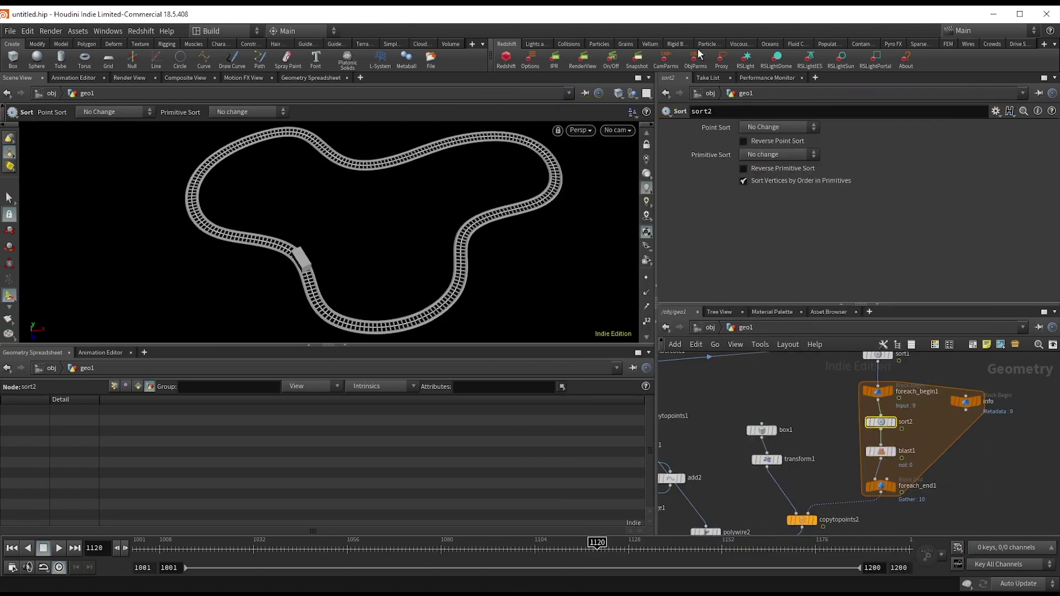
Step: Set sort2's point sort to Shift with the offset expression detail("../info", "iteration", 0)
{"action": "left_click", "coordinate": [789, 134]}
{"action": "left_click", "coordinate": [773, 209]}
{"action": "type", "text": "detail"}
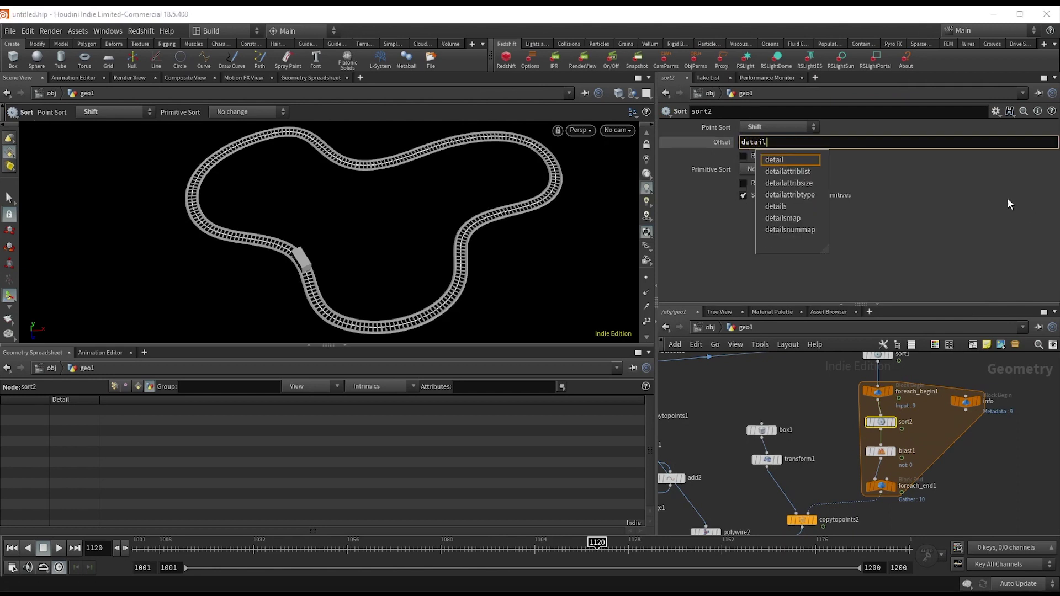
{"action": "left_click", "coordinate": [790, 145]}
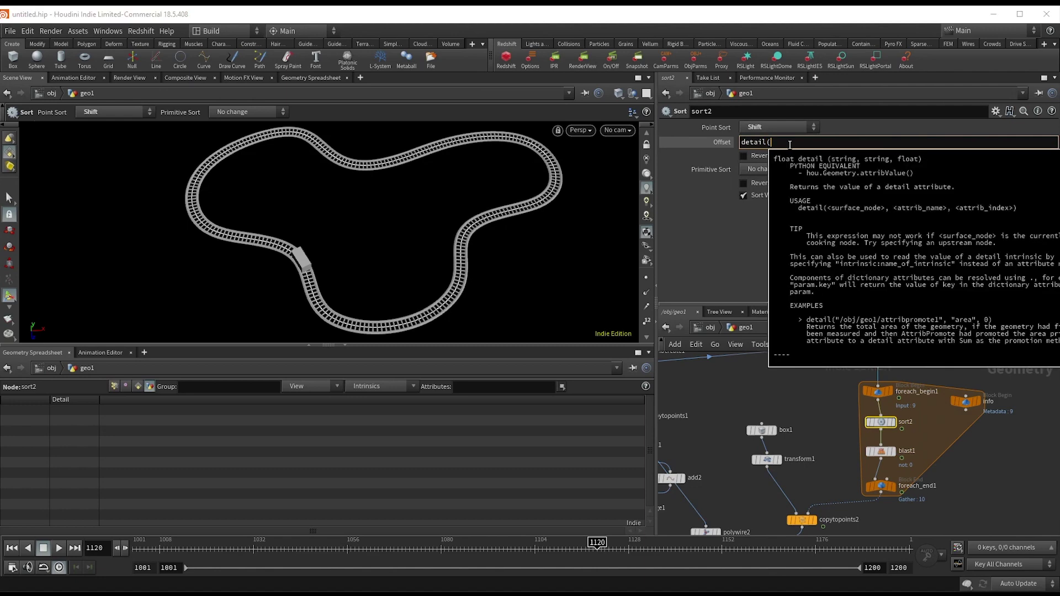
{"action": "type", "text": "\"../info"}
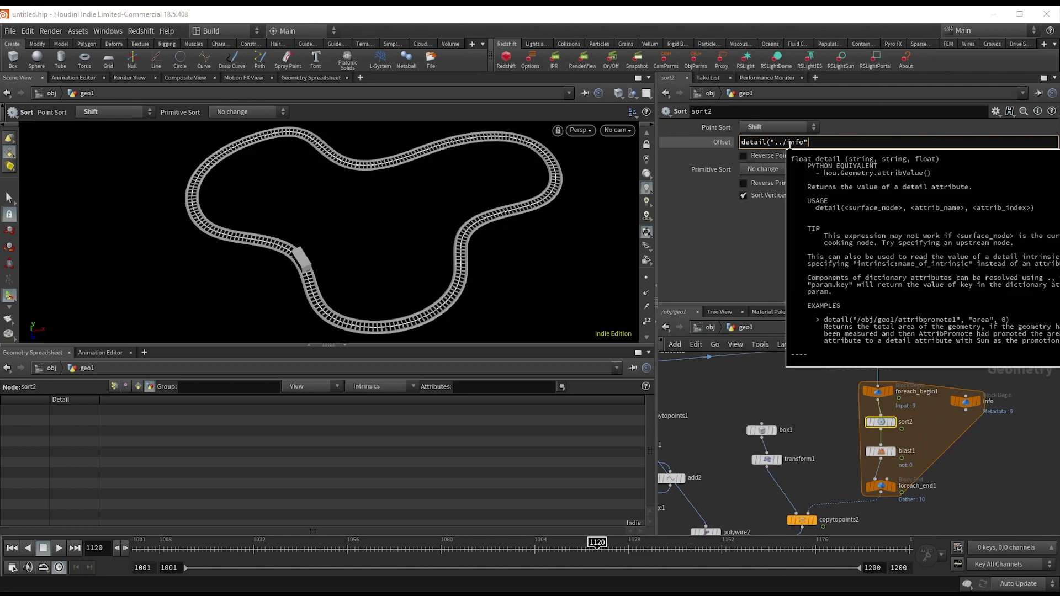
{"action": "type", "text": "\", \"i"}
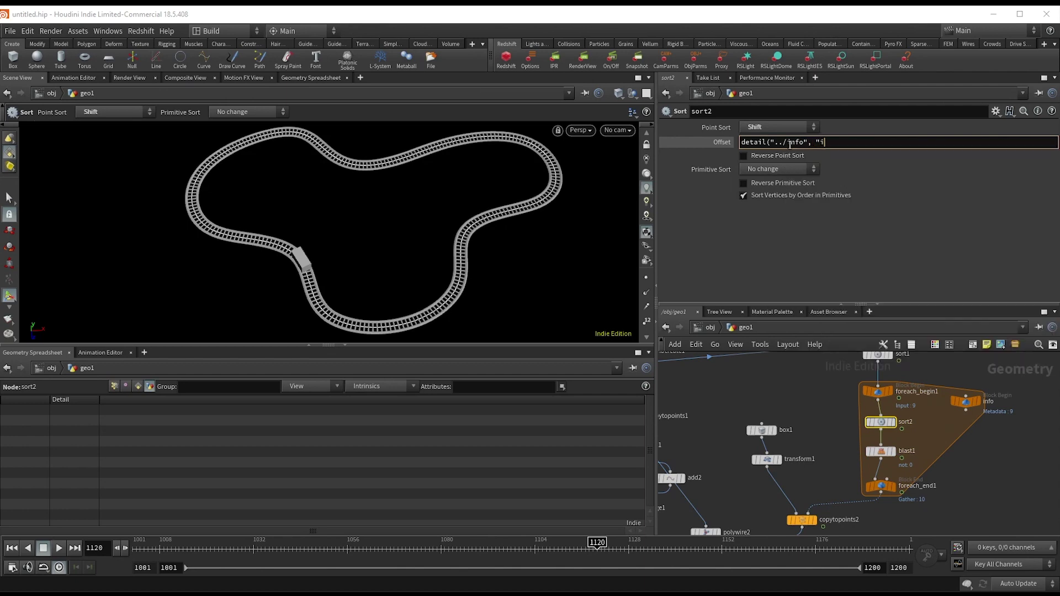
{"action": "type", "text": "teration\","}
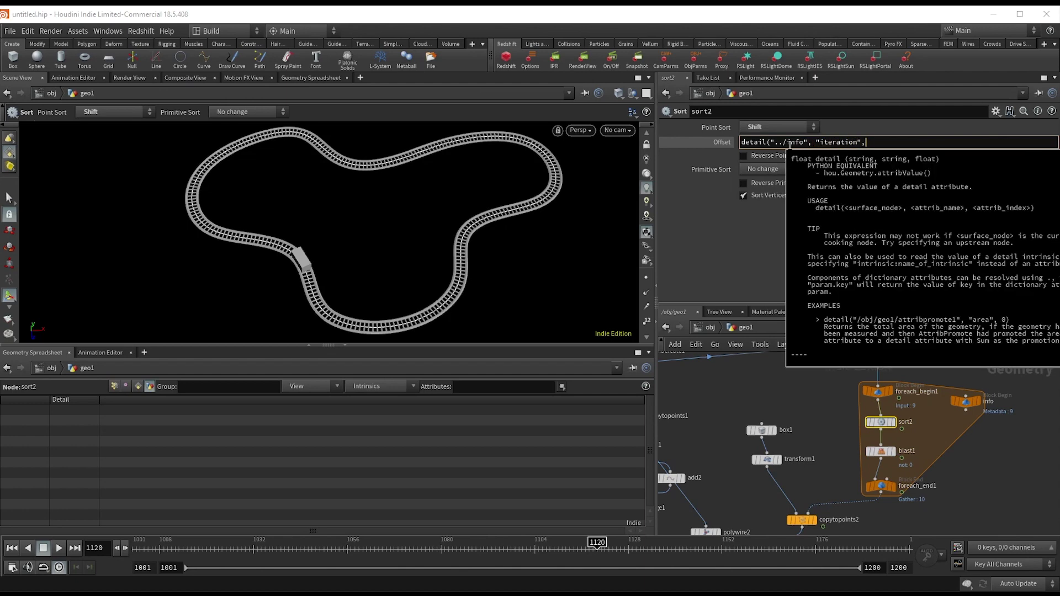
{"action": "type", "text": " 0)"}
{"action": "key", "text": "Return"}
Step: Scrub the timeline to frame 1128 and examine the spacing of the box cars along the track from several angles
{"action": "key", "text": "space"}
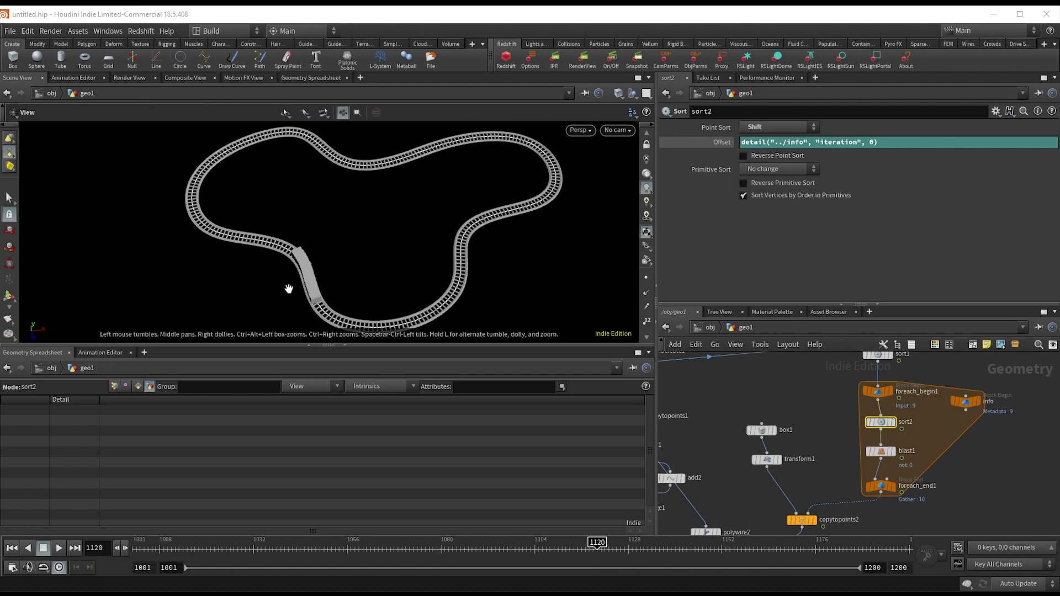
{"action": "left_click_drag", "start_coordinate": [289, 289], "coordinate": [326, 337]}
{"action": "left_click_drag", "start_coordinate": [475, 312], "coordinate": [496, 205]}
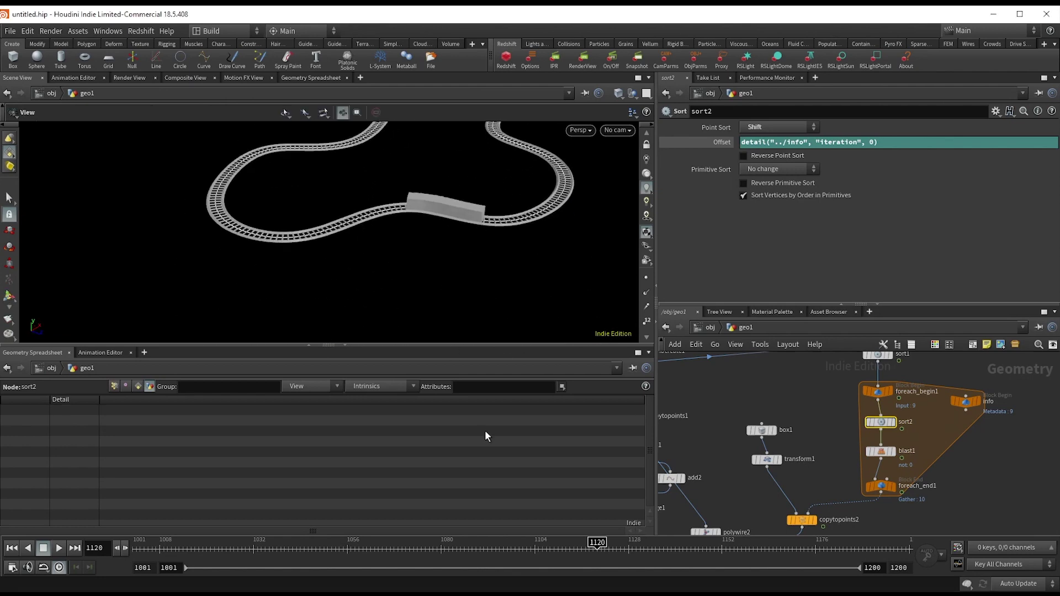
{"action": "left_click_drag", "start_coordinate": [545, 546], "coordinate": [522, 544]}
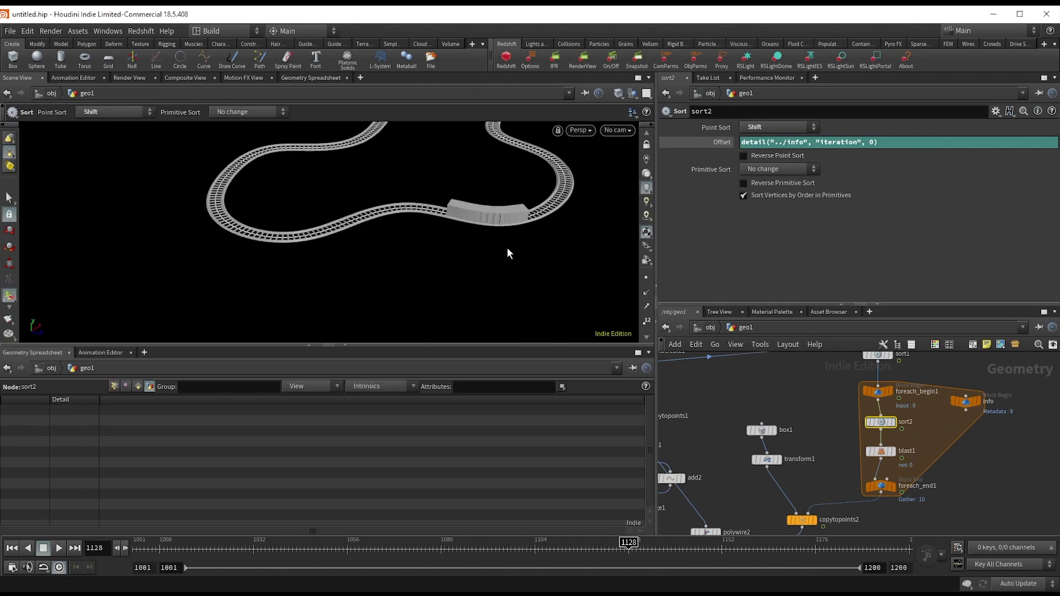
{"action": "key", "text": "space"}
{"action": "right_click_drag", "start_coordinate": [506, 225], "coordinate": [654, 212]}
{"action": "left_click_drag", "start_coordinate": [553, 227], "coordinate": [499, 241]}
{"action": "right_click_drag", "start_coordinate": [500, 241], "coordinate": [375, 263]}
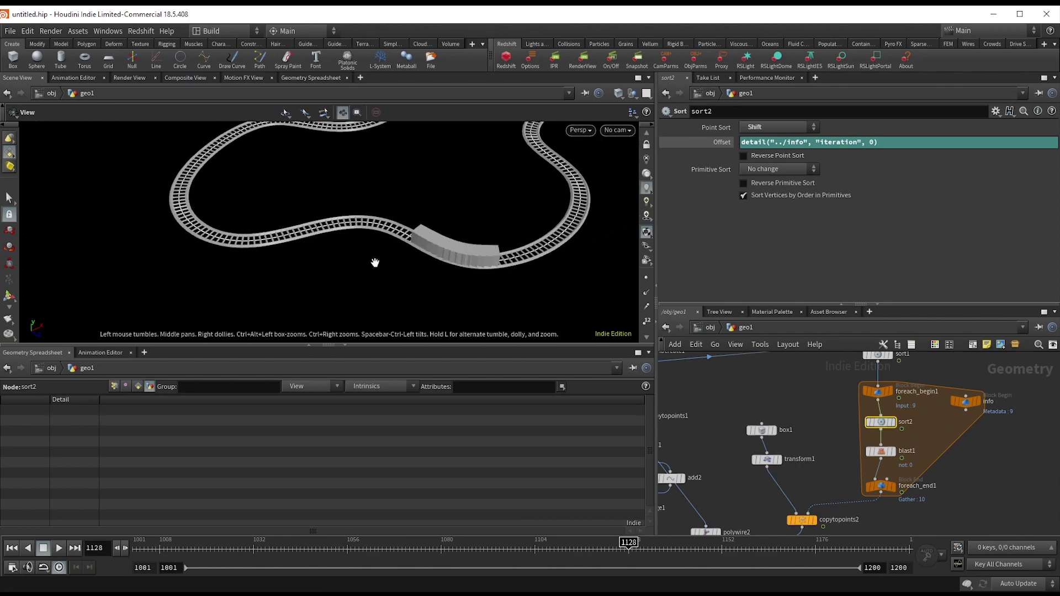
{"action": "left_click_drag", "start_coordinate": [375, 263], "coordinate": [442, 260]}
{"action": "middle_click_drag", "start_coordinate": [442, 260], "coordinate": [426, 279]}
Step: Multiply sort2's offset expression by -8 to space the box cars apart behind one another
{"action": "middle_click_drag", "start_coordinate": [795, 432], "coordinate": [866, 468]}
{"action": "scroll", "coordinate": [753, 506], "scroll_direction": "up", "scroll_amount": 3}
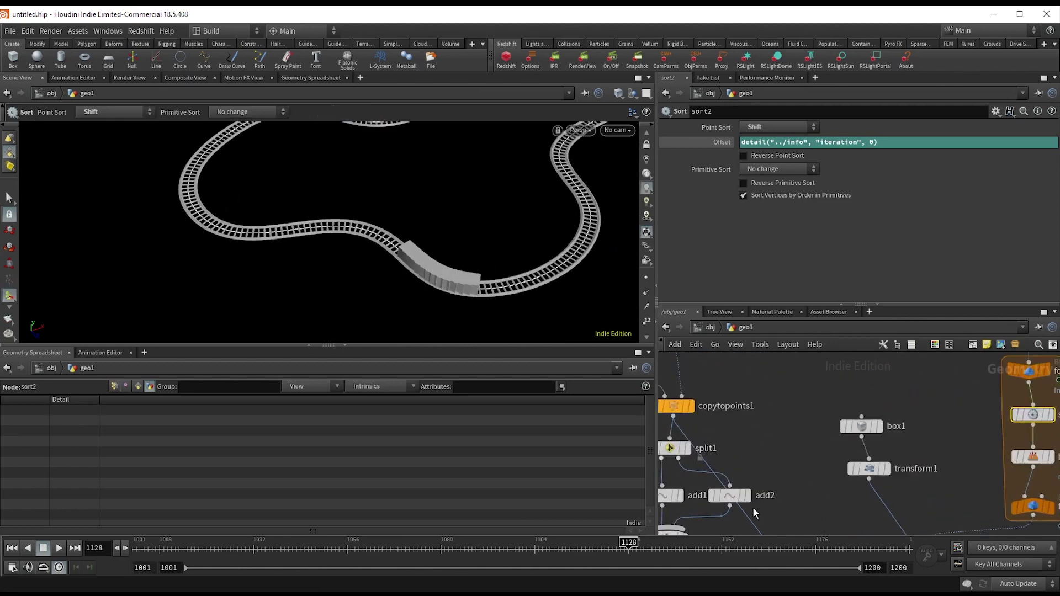
{"action": "middle_click_drag", "start_coordinate": [753, 508], "coordinate": [732, 475]}
{"action": "scroll", "coordinate": [730, 459], "scroll_direction": "down", "scroll_amount": 3}
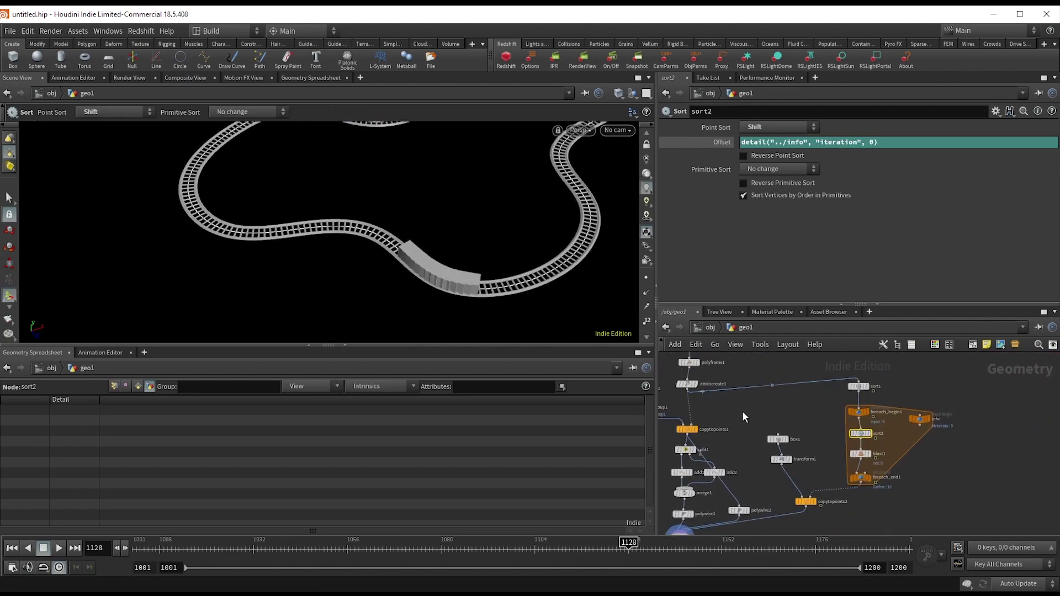
{"action": "middle_click_drag", "start_coordinate": [817, 439], "coordinate": [793, 398]}
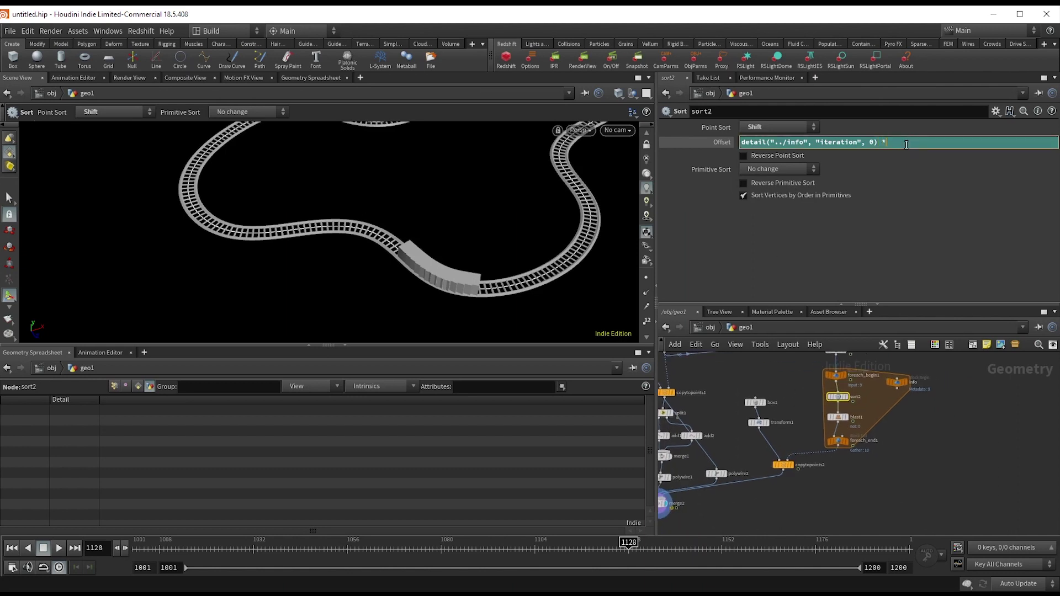
{"action": "key", "text": "Return"}
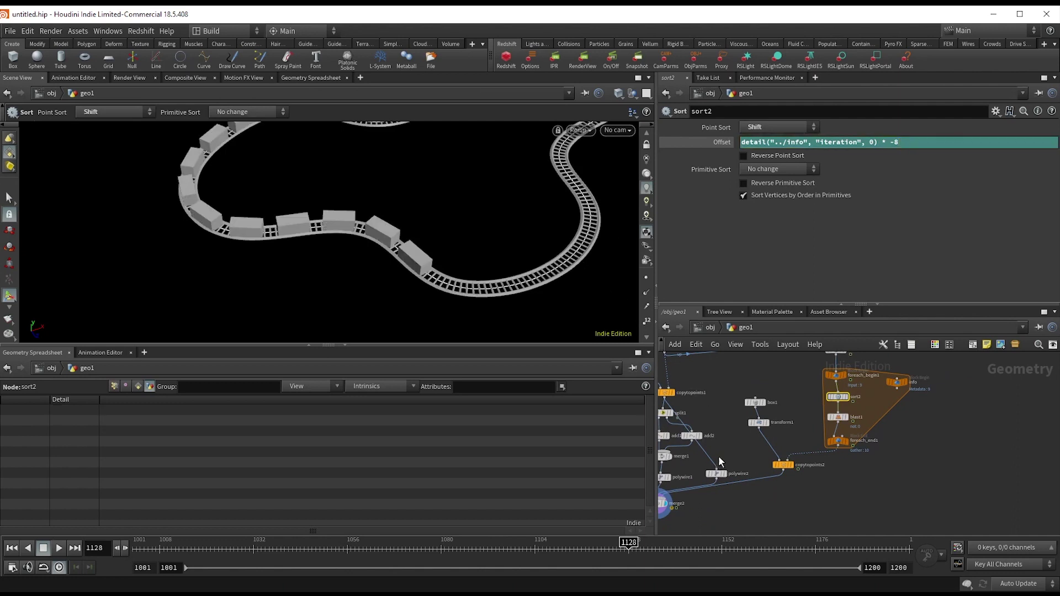
Step: Play the animation and check how the train of box cars travels around the whole track
{"action": "middle_click_drag", "start_coordinate": [719, 457], "coordinate": [851, 422]}
{"action": "scroll", "coordinate": [818, 464], "scroll_direction": "up", "scroll_amount": 5}
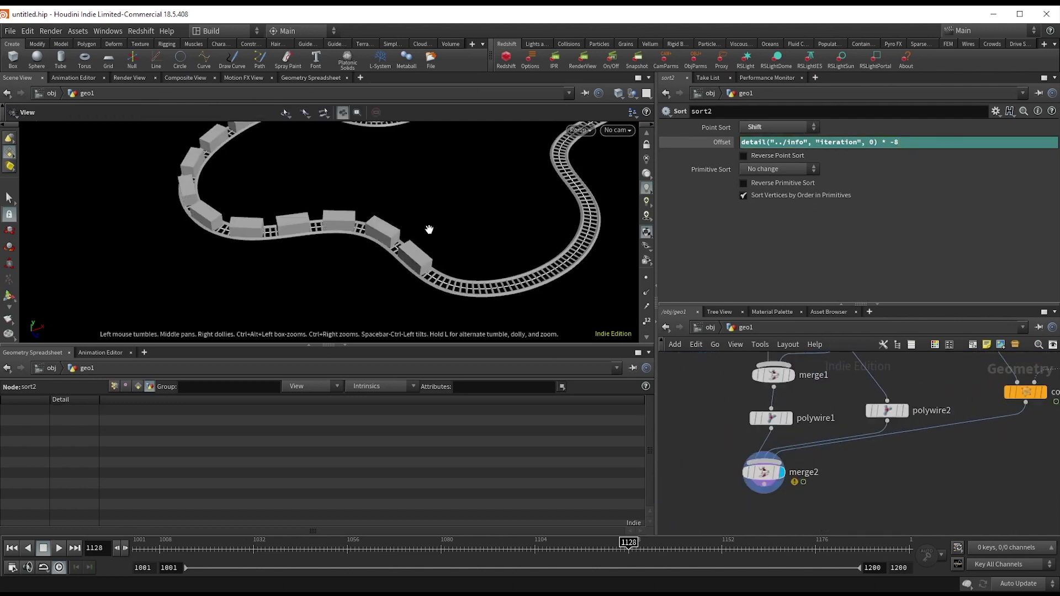
{"action": "mouse_move", "coordinate": [454, 255]}
{"action": "left_mouse_down", "text": "alt"}
{"action": "mouse_move", "coordinate": [431, 262]}
{"action": "mouse_move", "coordinate": [447, 254]}
{"action": "left_mouse_up", "text": "alt"}
{"action": "right_click_drag", "start_coordinate": [447, 253], "coordinate": [242, 269], "text": "alt"}
{"action": "left_click_drag", "start_coordinate": [242, 270], "coordinate": [381, 243]}
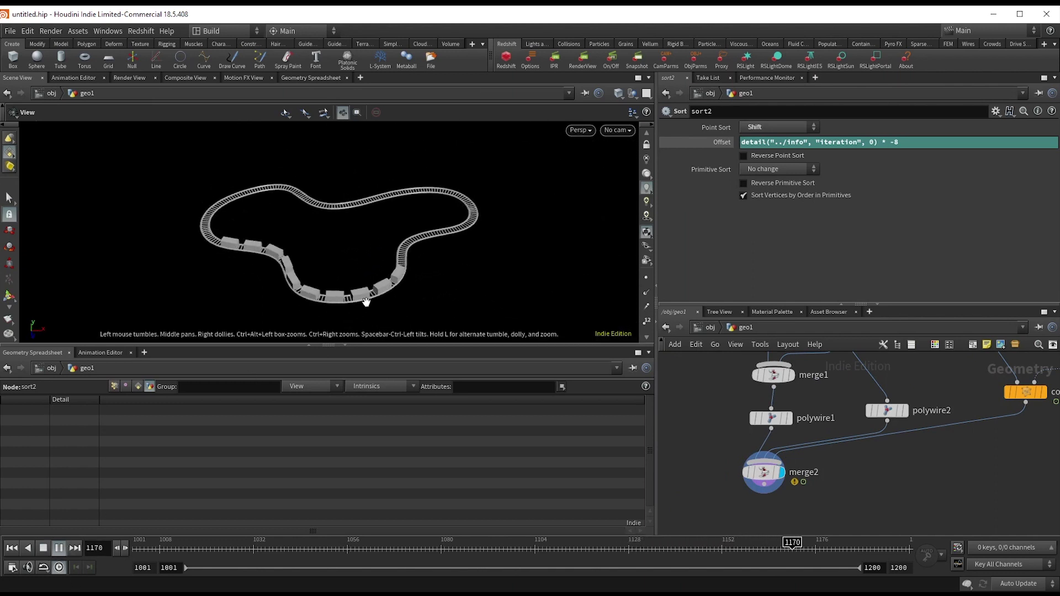
{"action": "right_click_drag", "start_coordinate": [366, 302], "coordinate": [421, 293]}
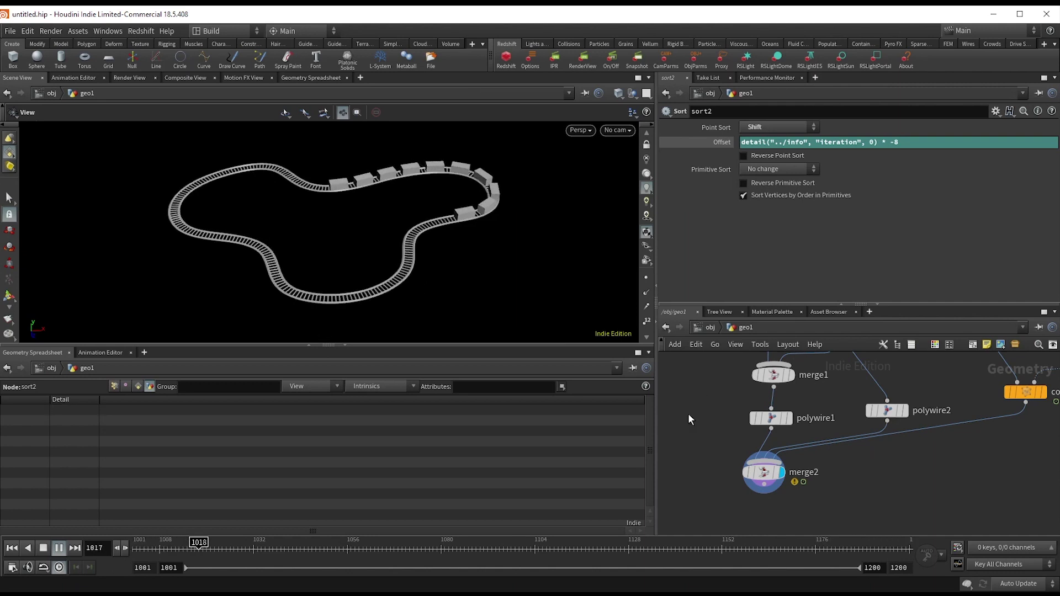